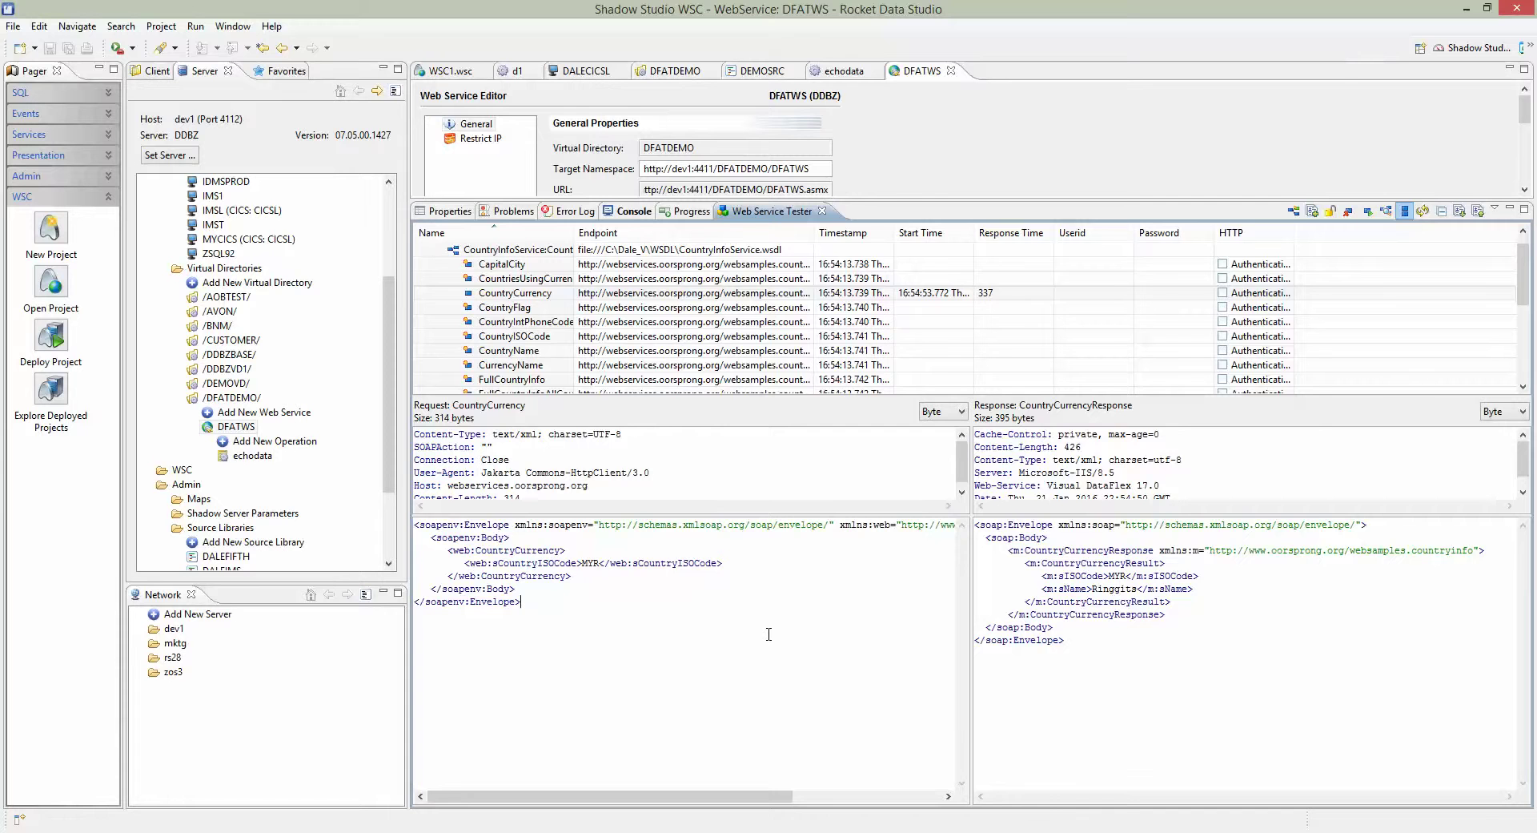
Step: Look at the CountryInfoService.wsdl file in the local WSDL folder in File Explorer, and return to the Web Service Tester
key(alt+Tab)
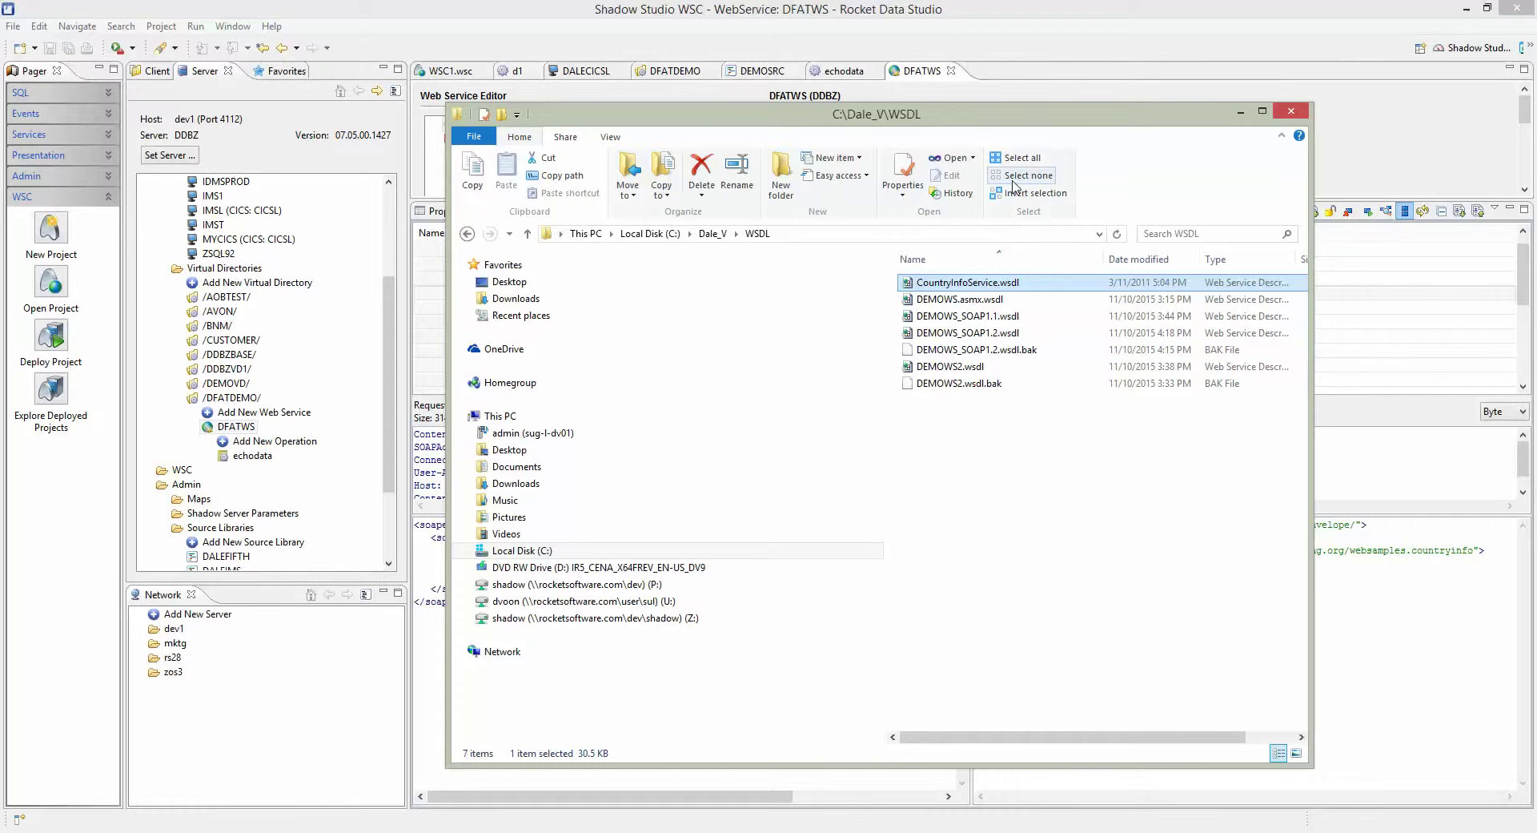
drag(1010, 117, 815, 119)
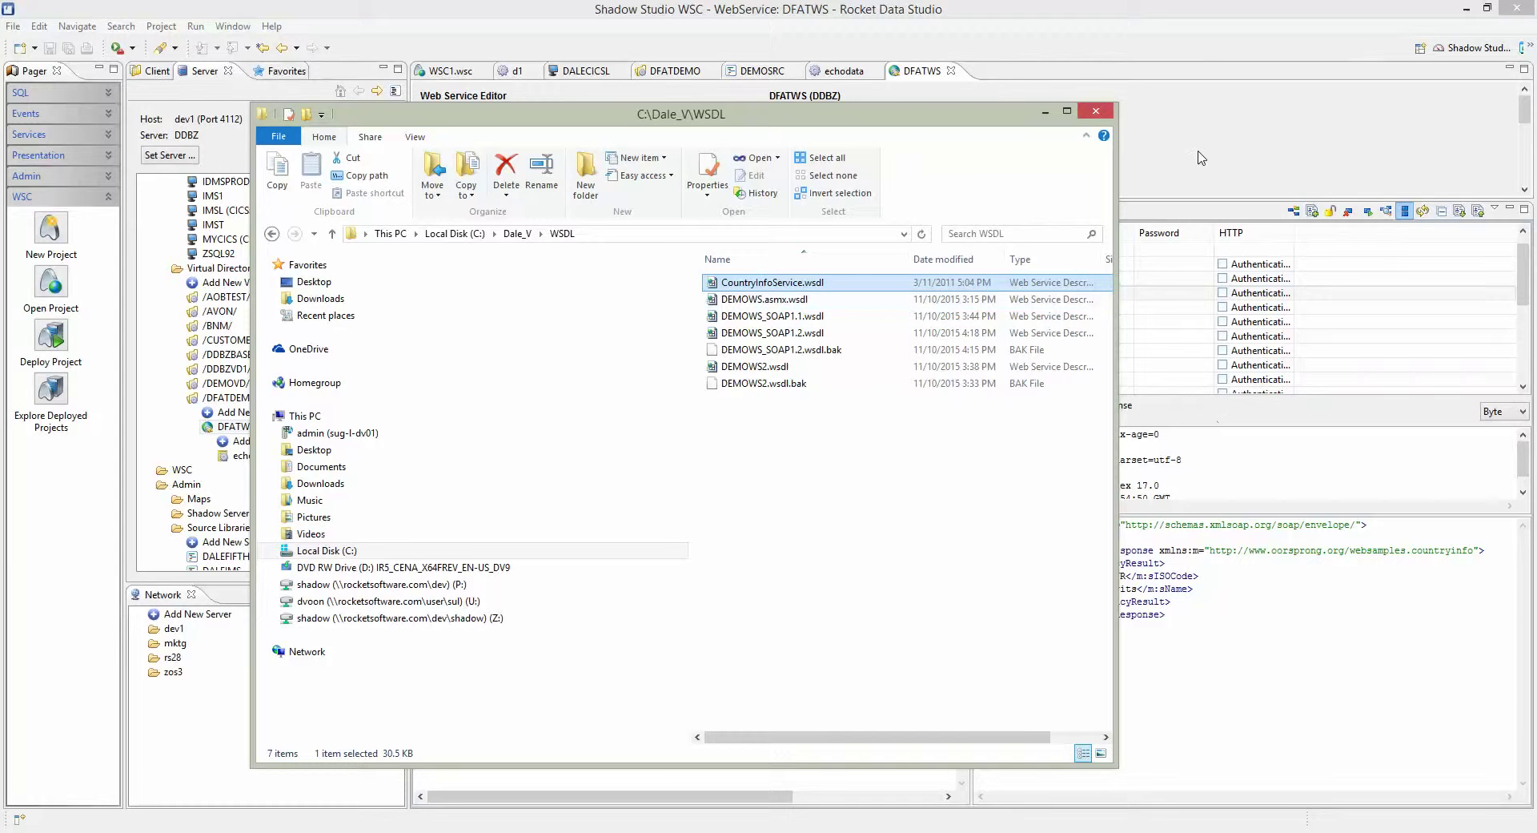
click(1132, 173)
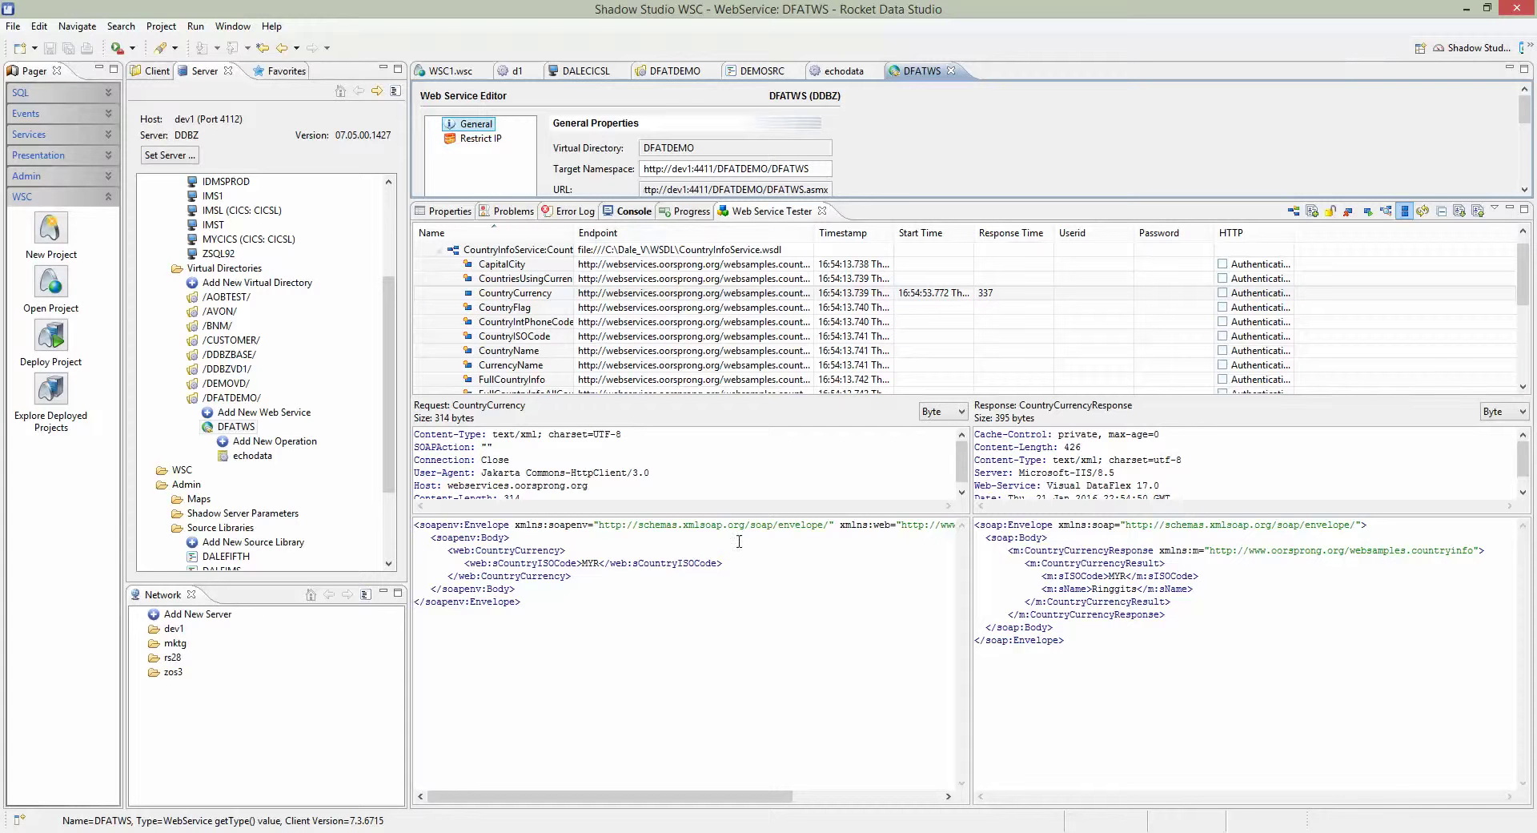
click(724, 671)
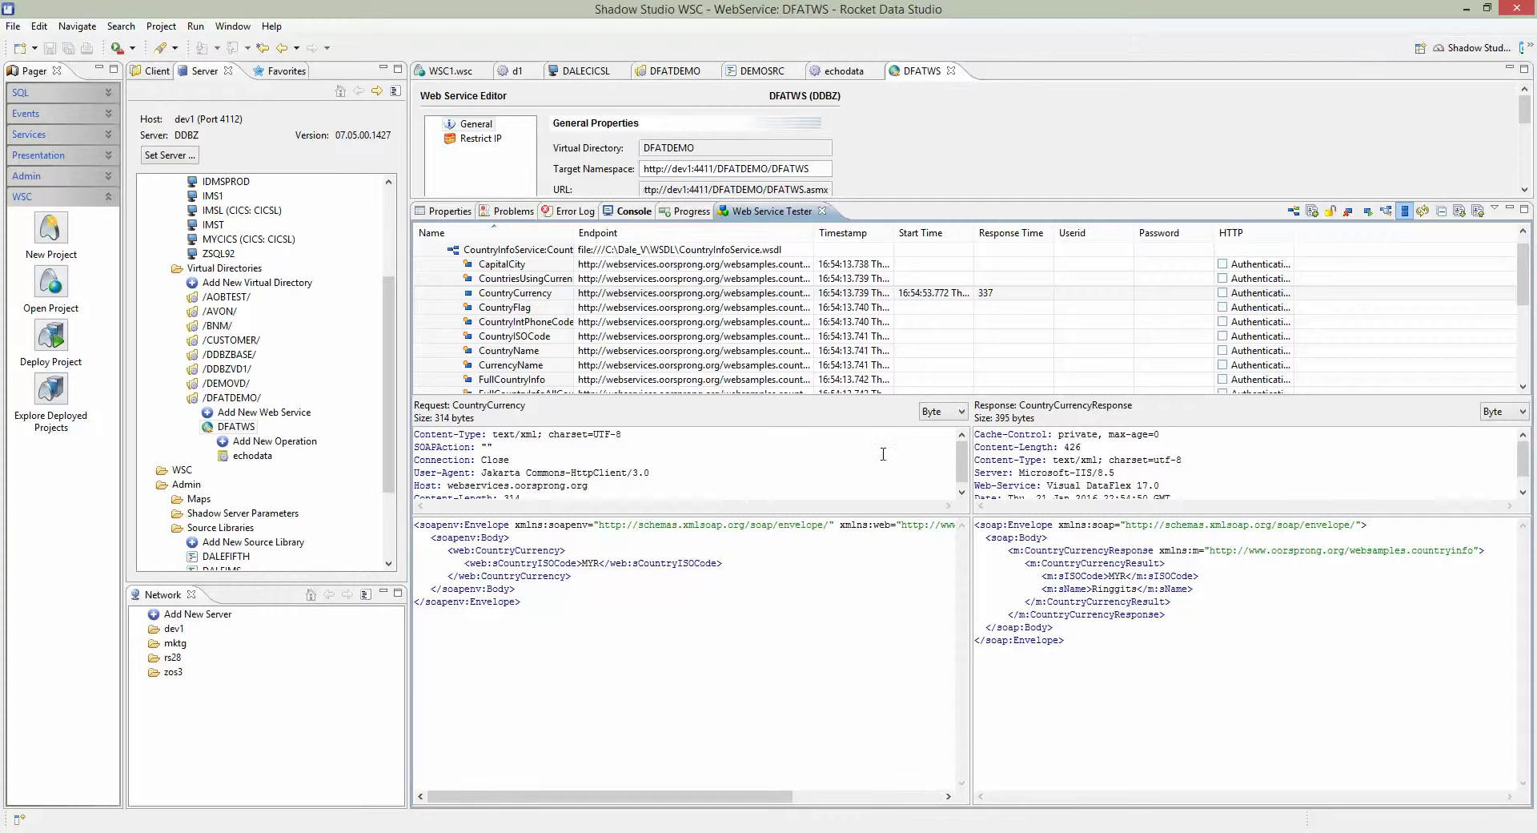
Step: Remove the loaded CountryInfoService entry and start a new WSDL entry whose URL is file:/// plus the path copied from File Explorer
click(505, 254)
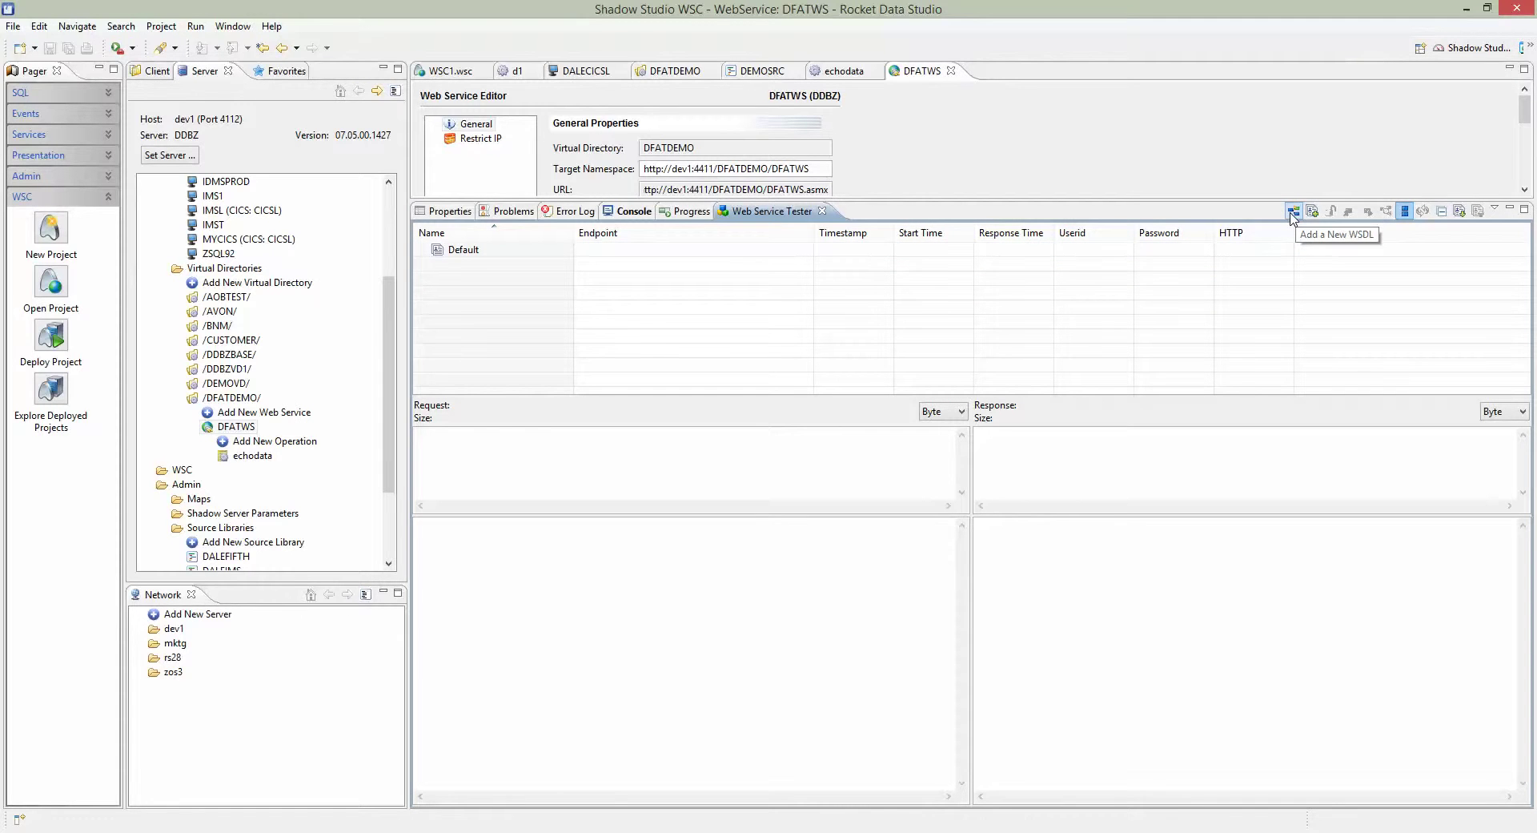
click(1293, 211)
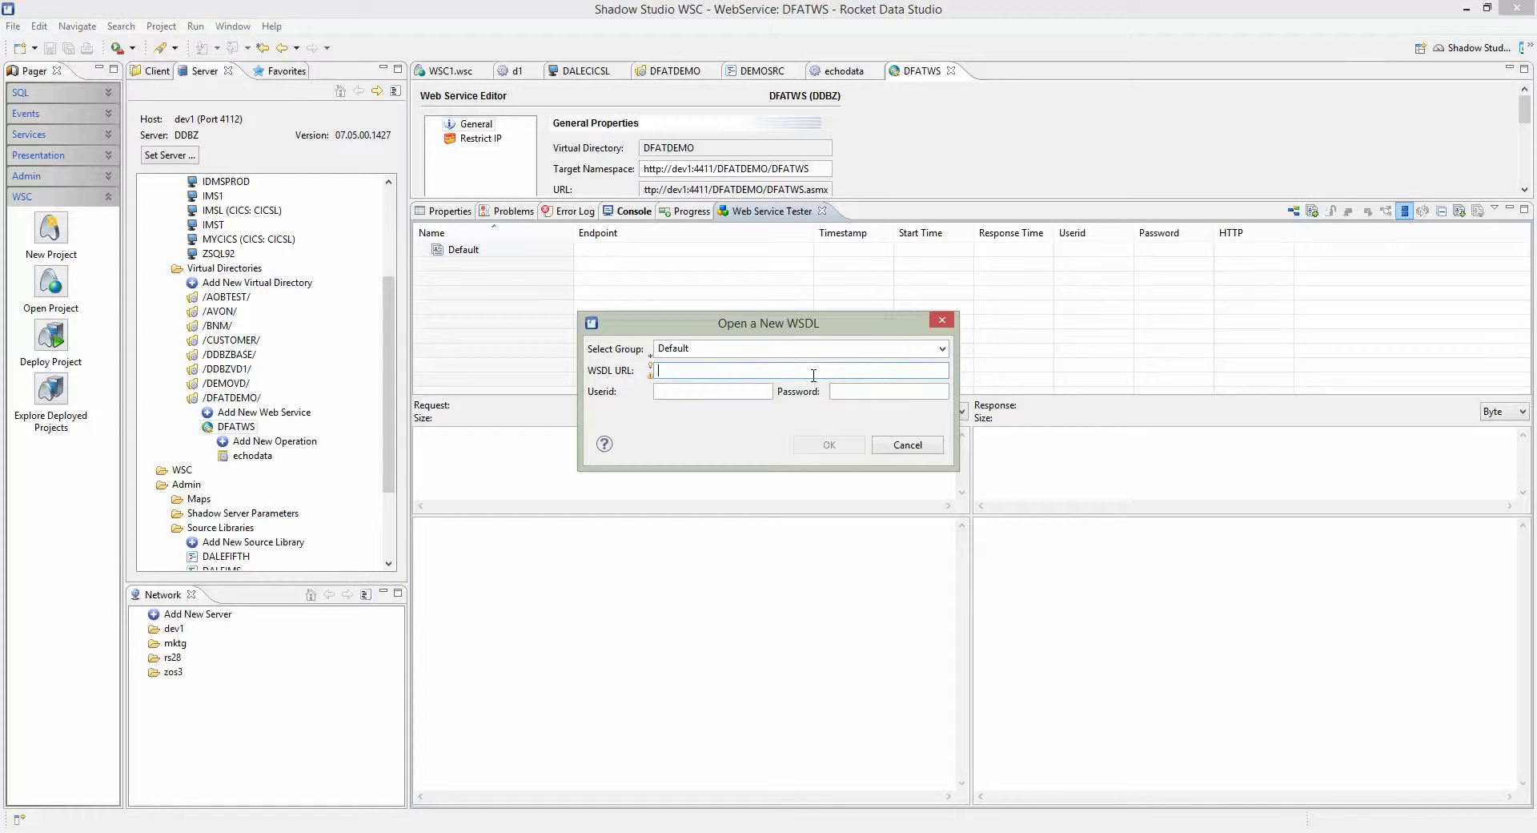
text(file:///)
click(318, 757)
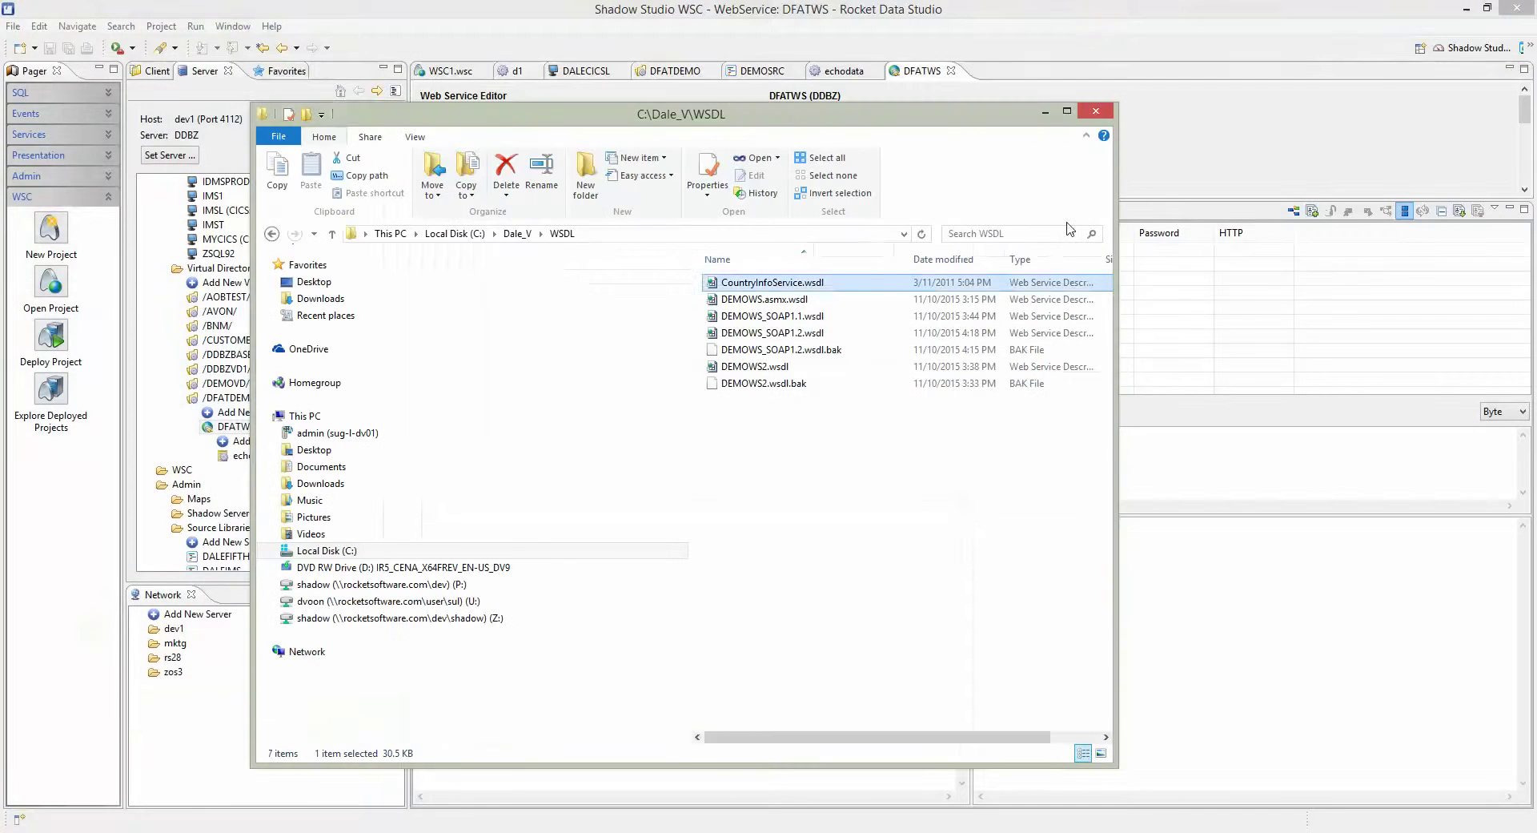
click(667, 234)
key(ctrl+c)
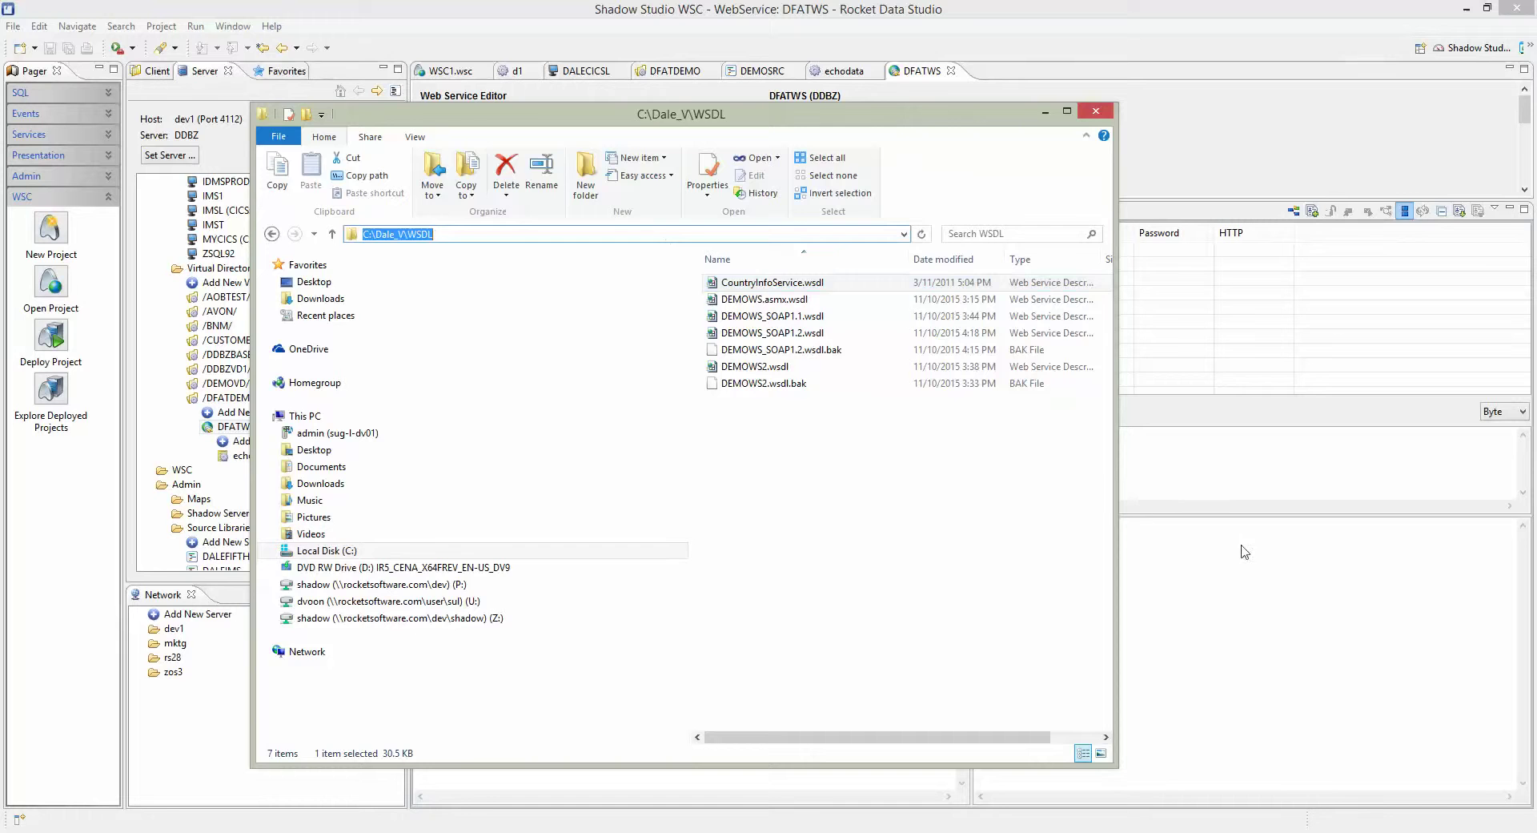
click(1321, 585)
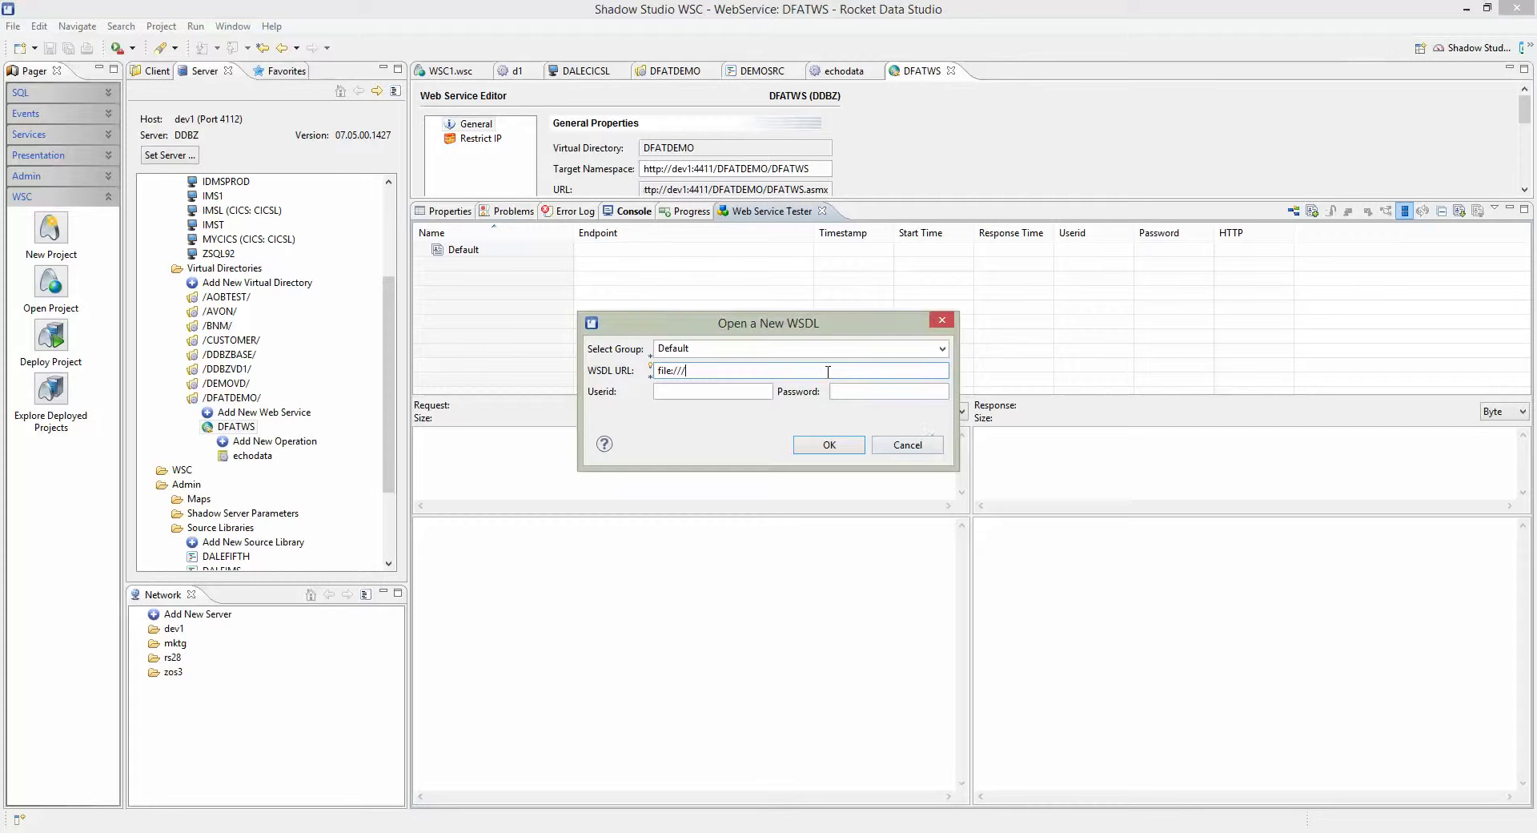
key(ctrl+v)
text(\)
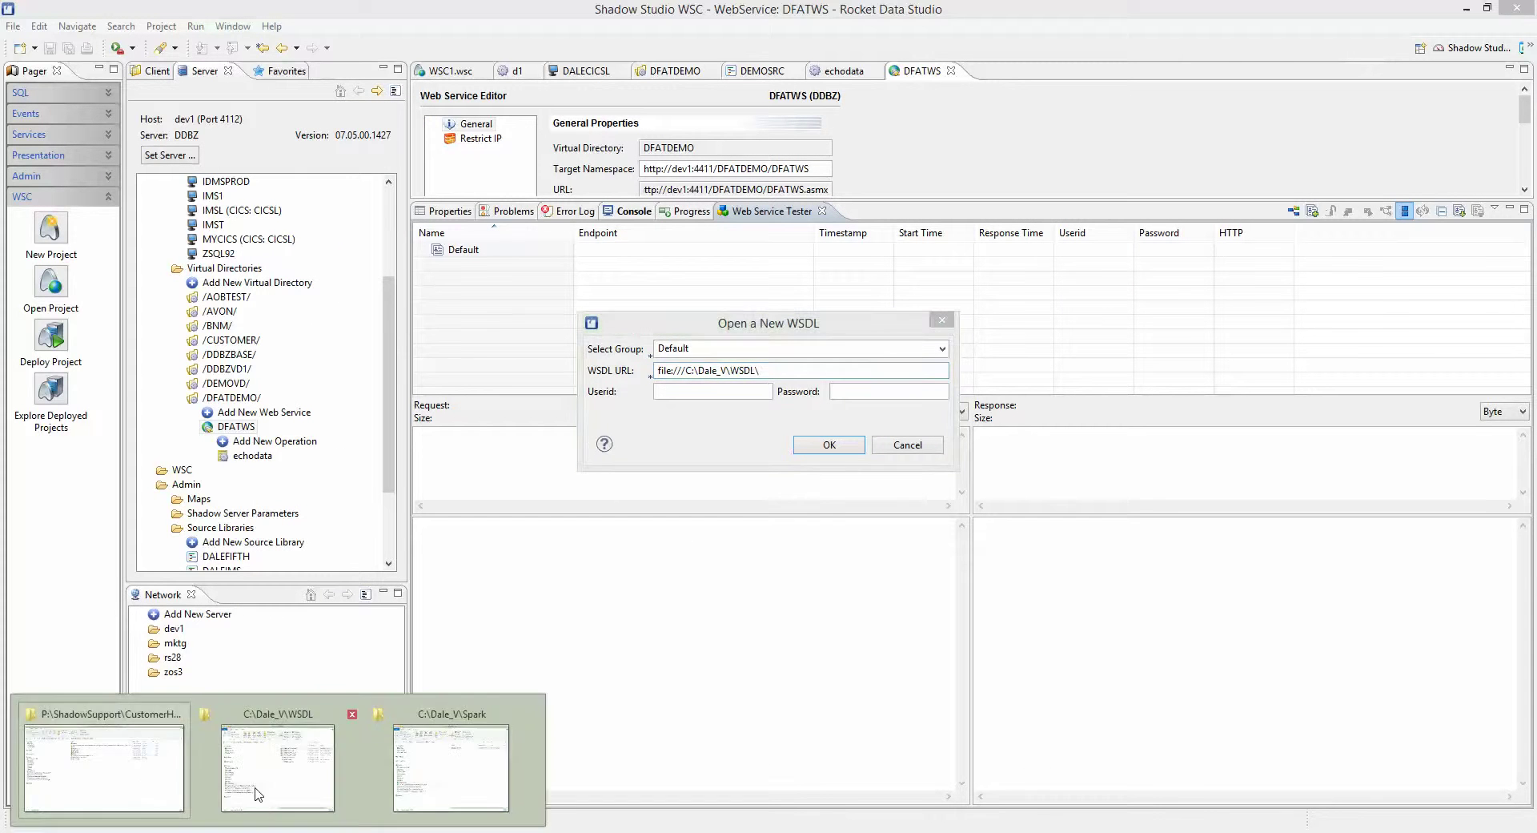
Step: Complete the WSDL URL with the file name CountryInfoService.wsdl from File Explorer and add the WSDL to the Default group
click(350, 717)
click(782, 280)
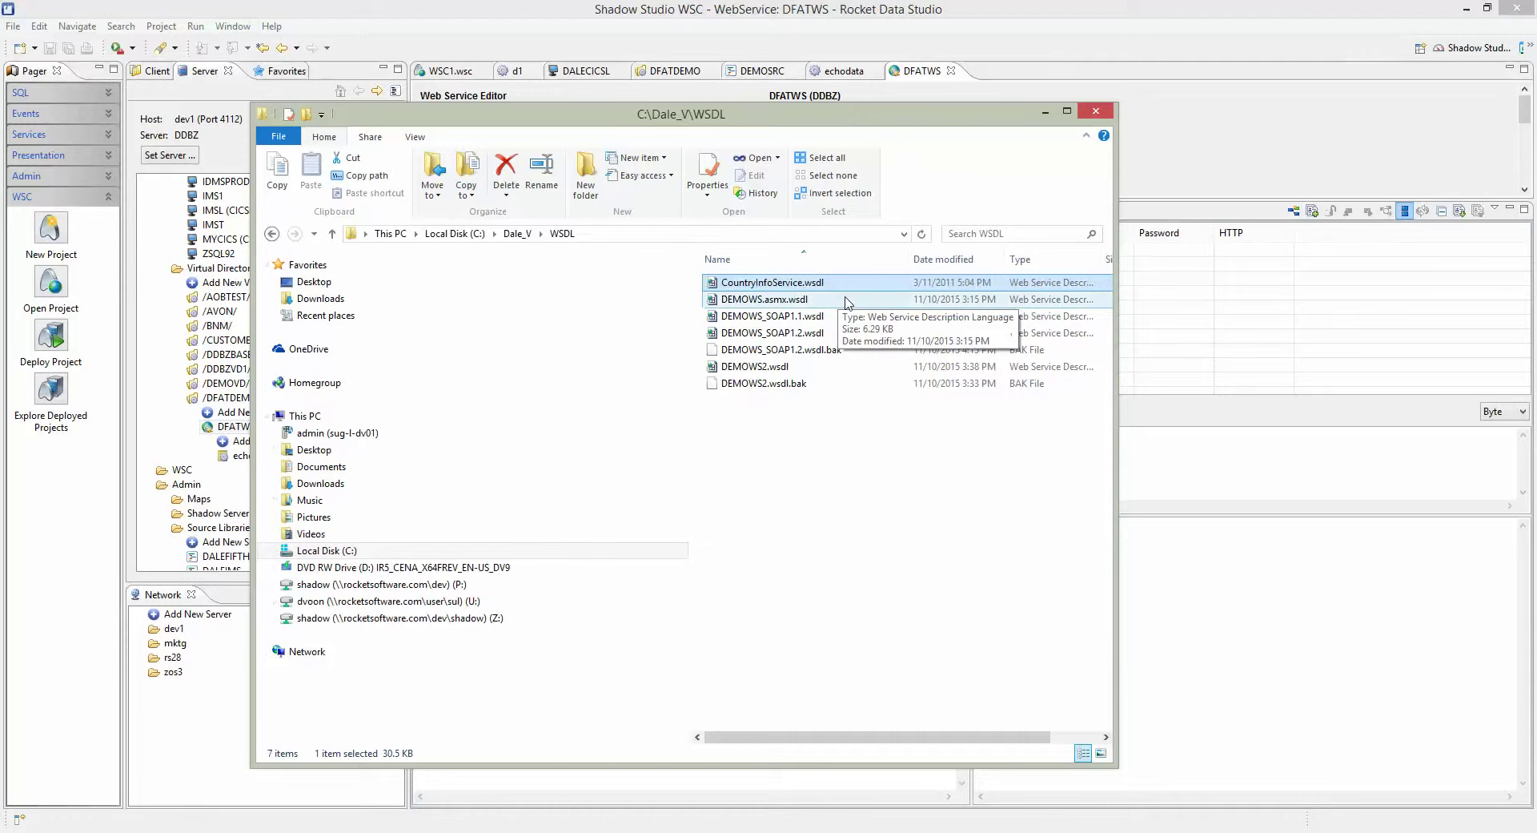
key(F2)
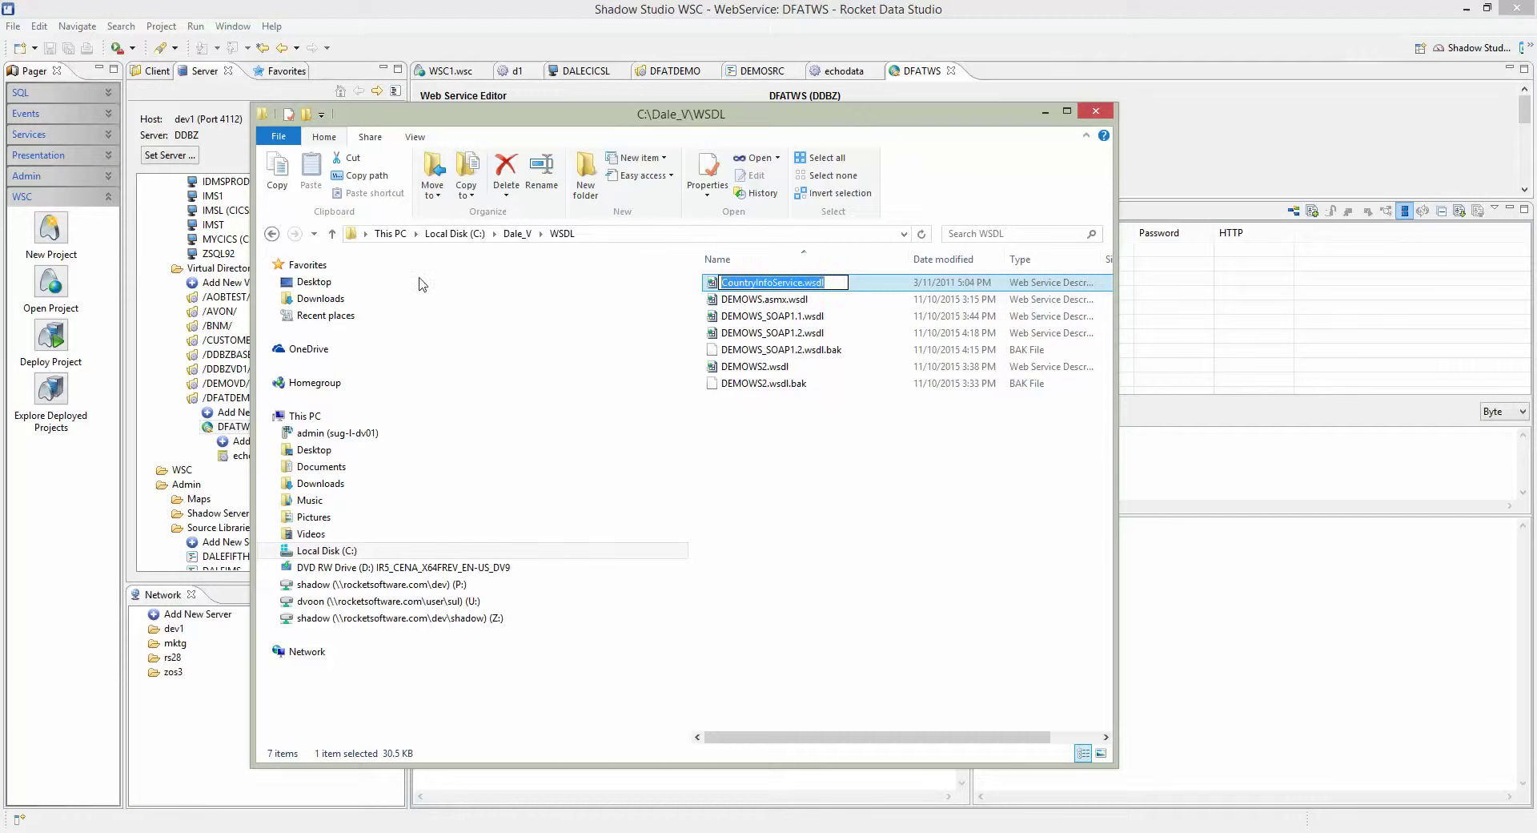
click(1123, 540)
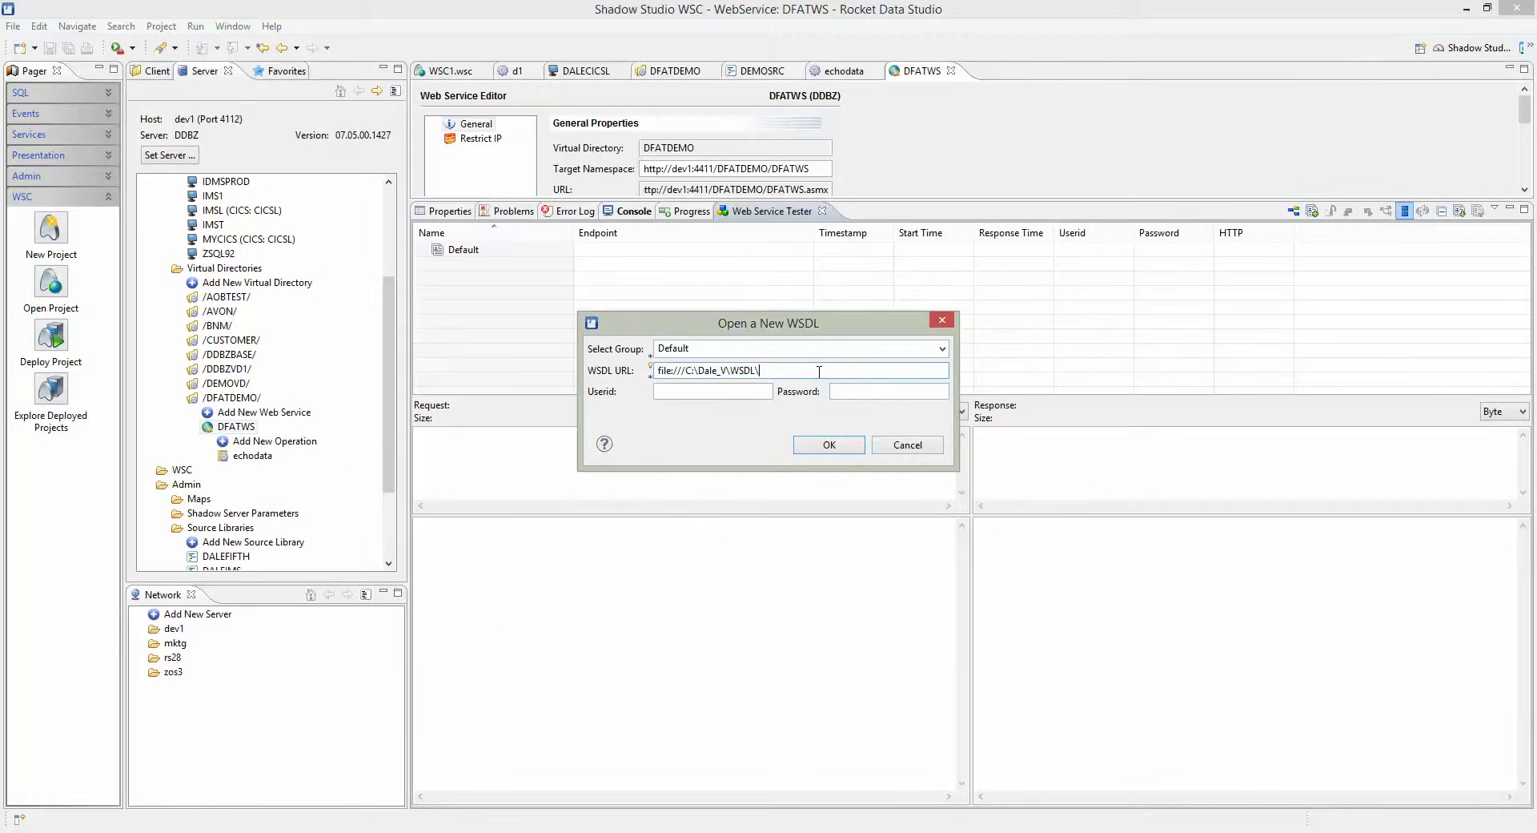
text(CountryInfoService.wsdl)
click(830, 449)
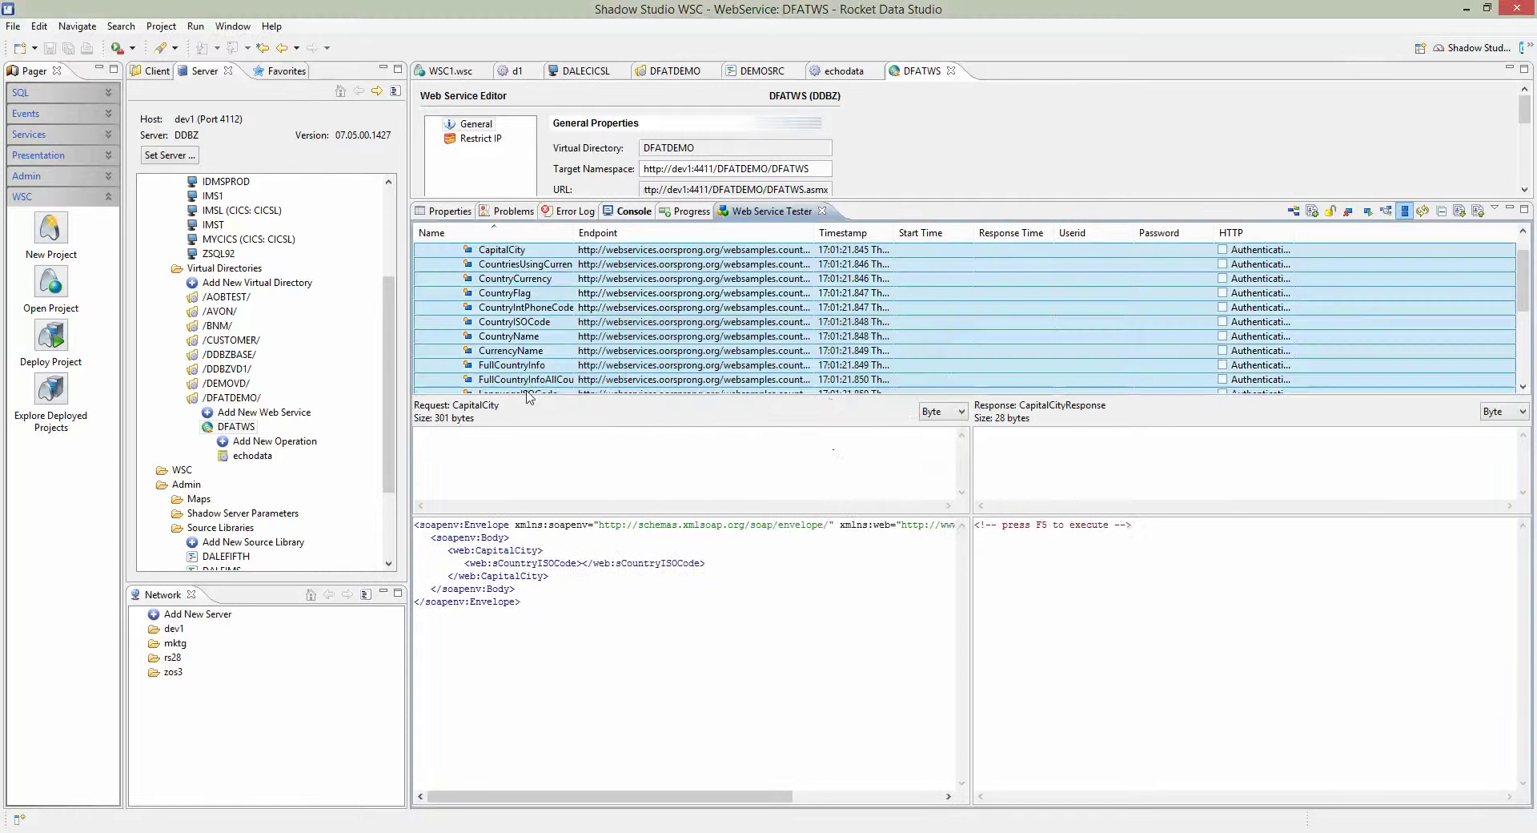
Step: Set sCountryISOCode to US in the CountryCurrency request and execute it
click(526, 337)
scroll(512, 332, up, 1)
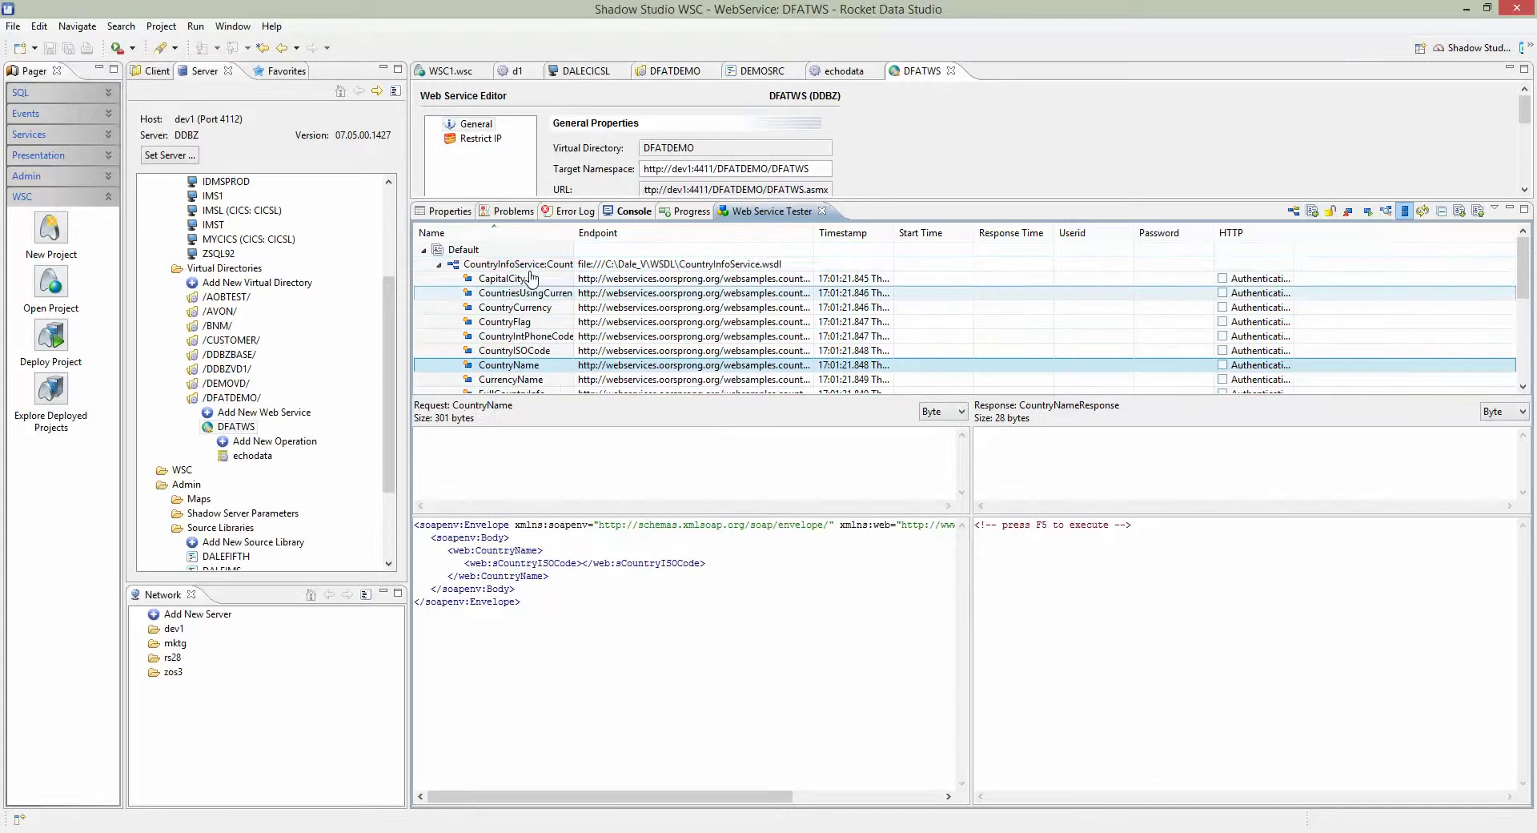
click(506, 309)
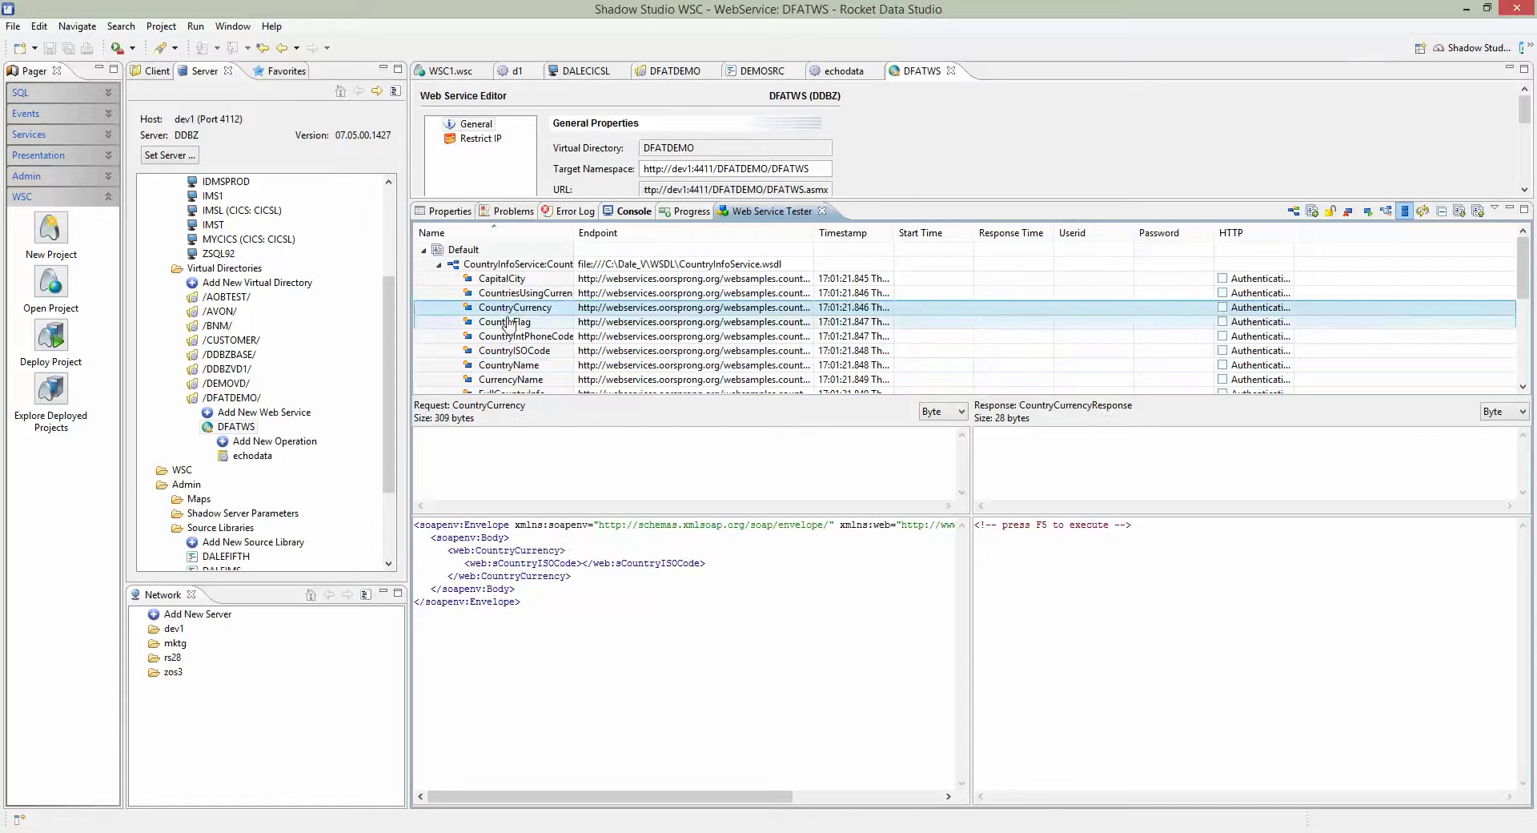
click(578, 628)
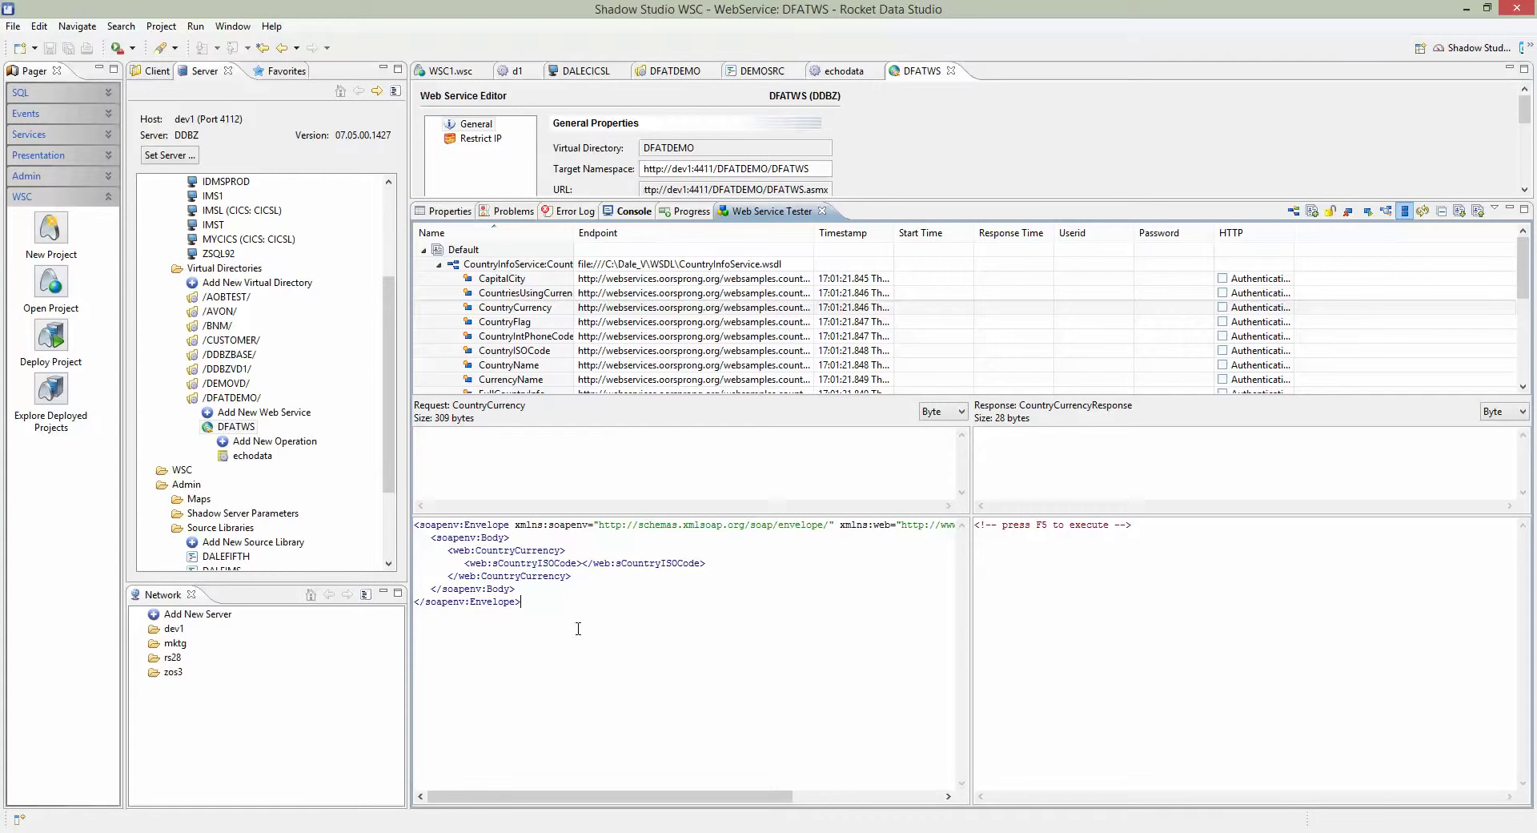
click(582, 563)
text(US)
key(F5)
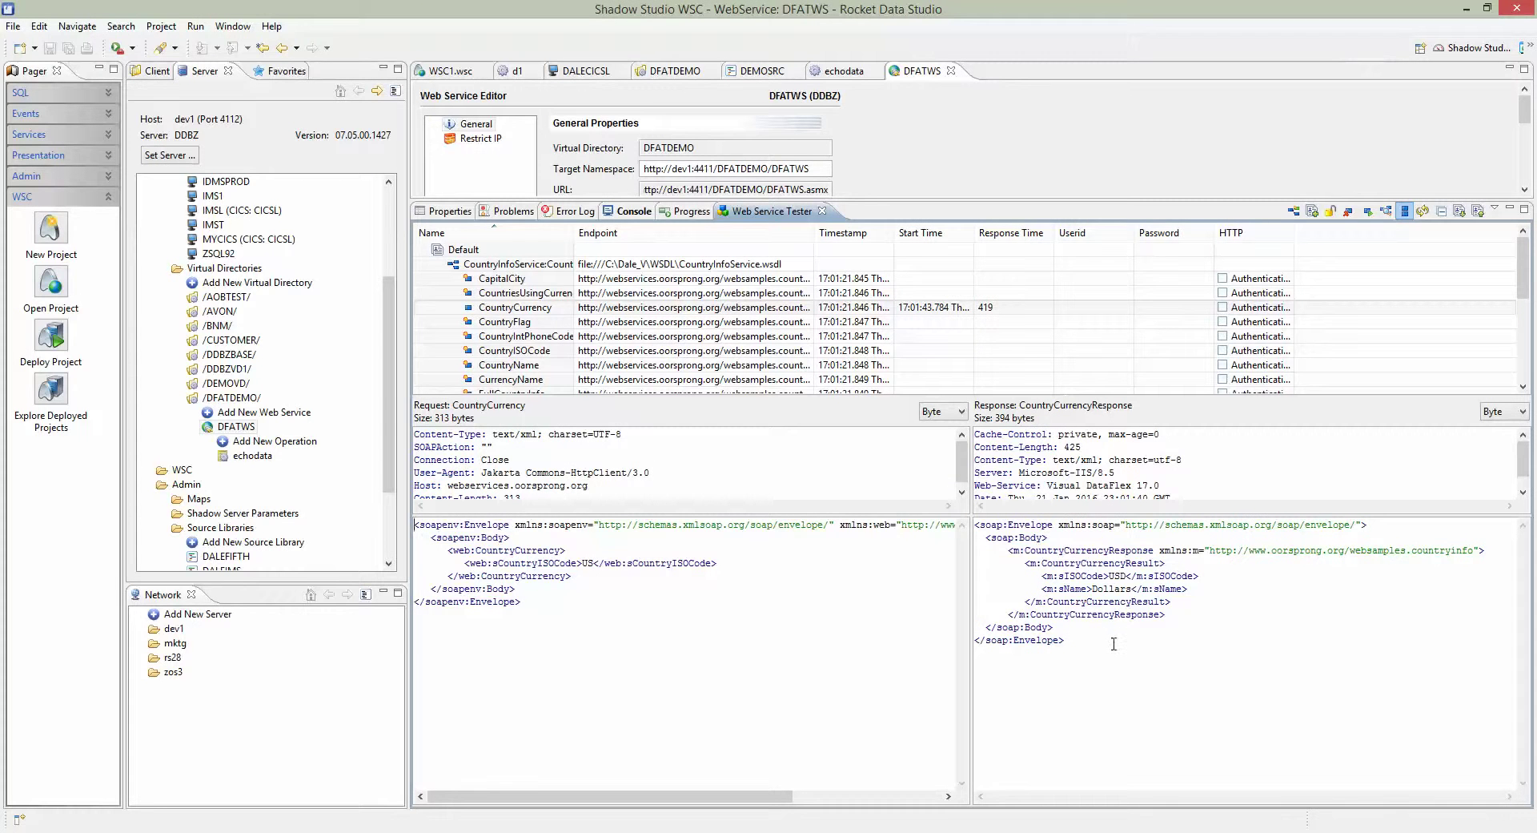
Step: Change sCountryISOCode to MYR, execute the CountryCurrency request again and check the currency name in the response
double_click(1112, 589)
key(BackSpace)
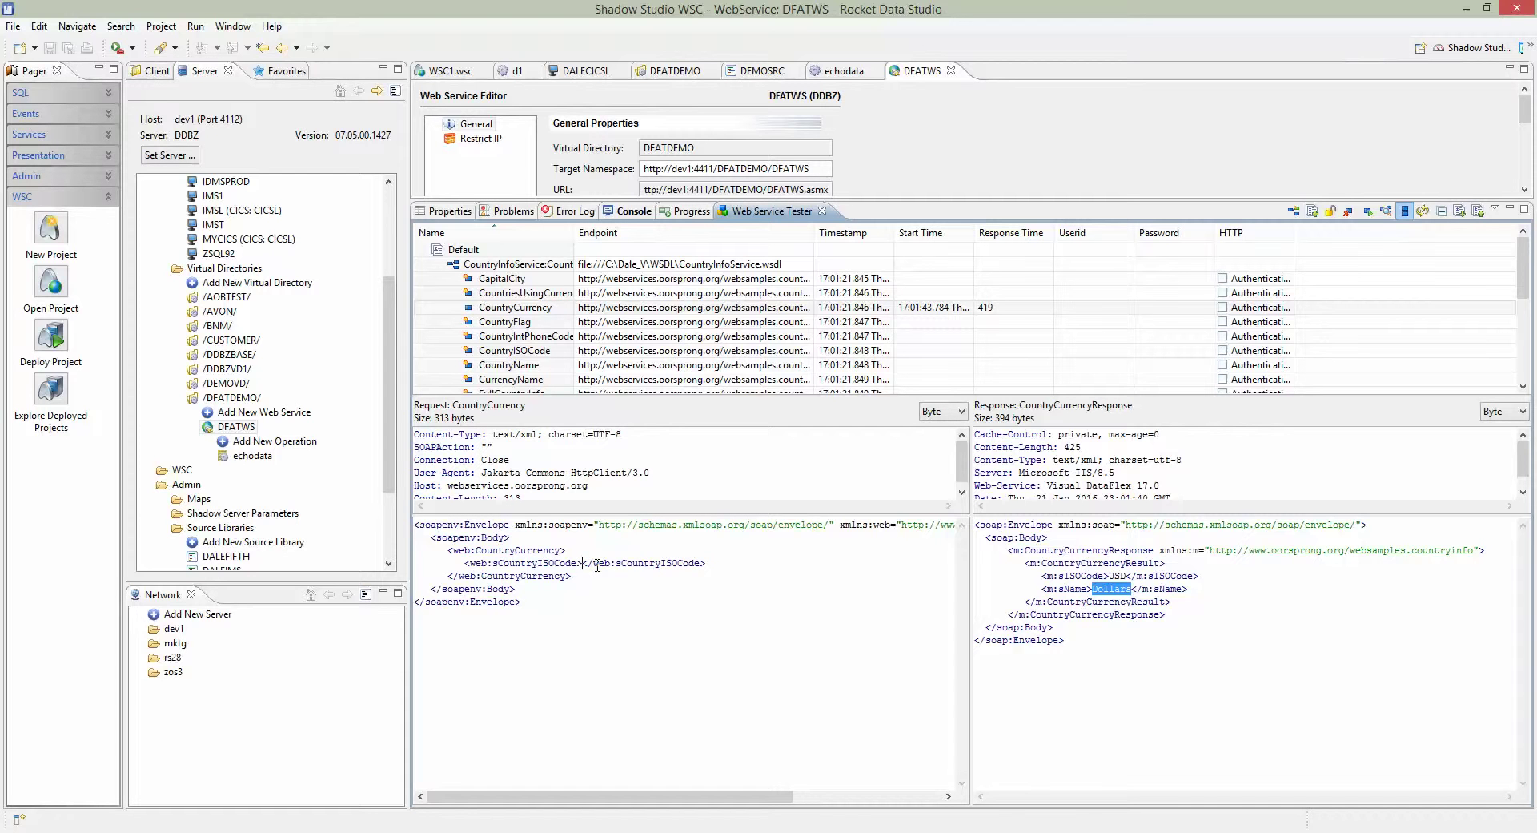
text(MYR)
key(ctrl+s)
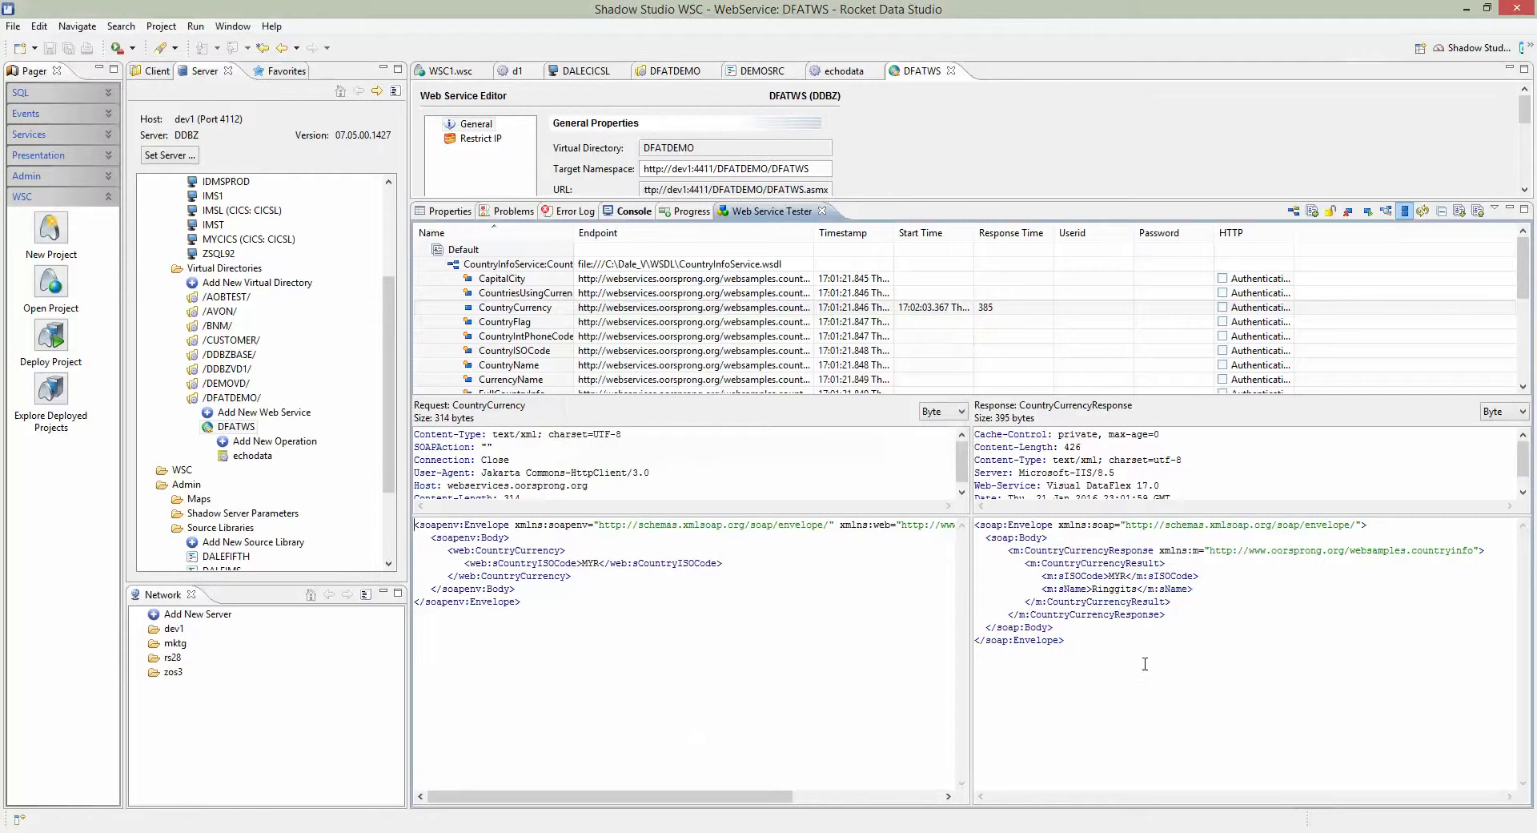
double_click(1117, 589)
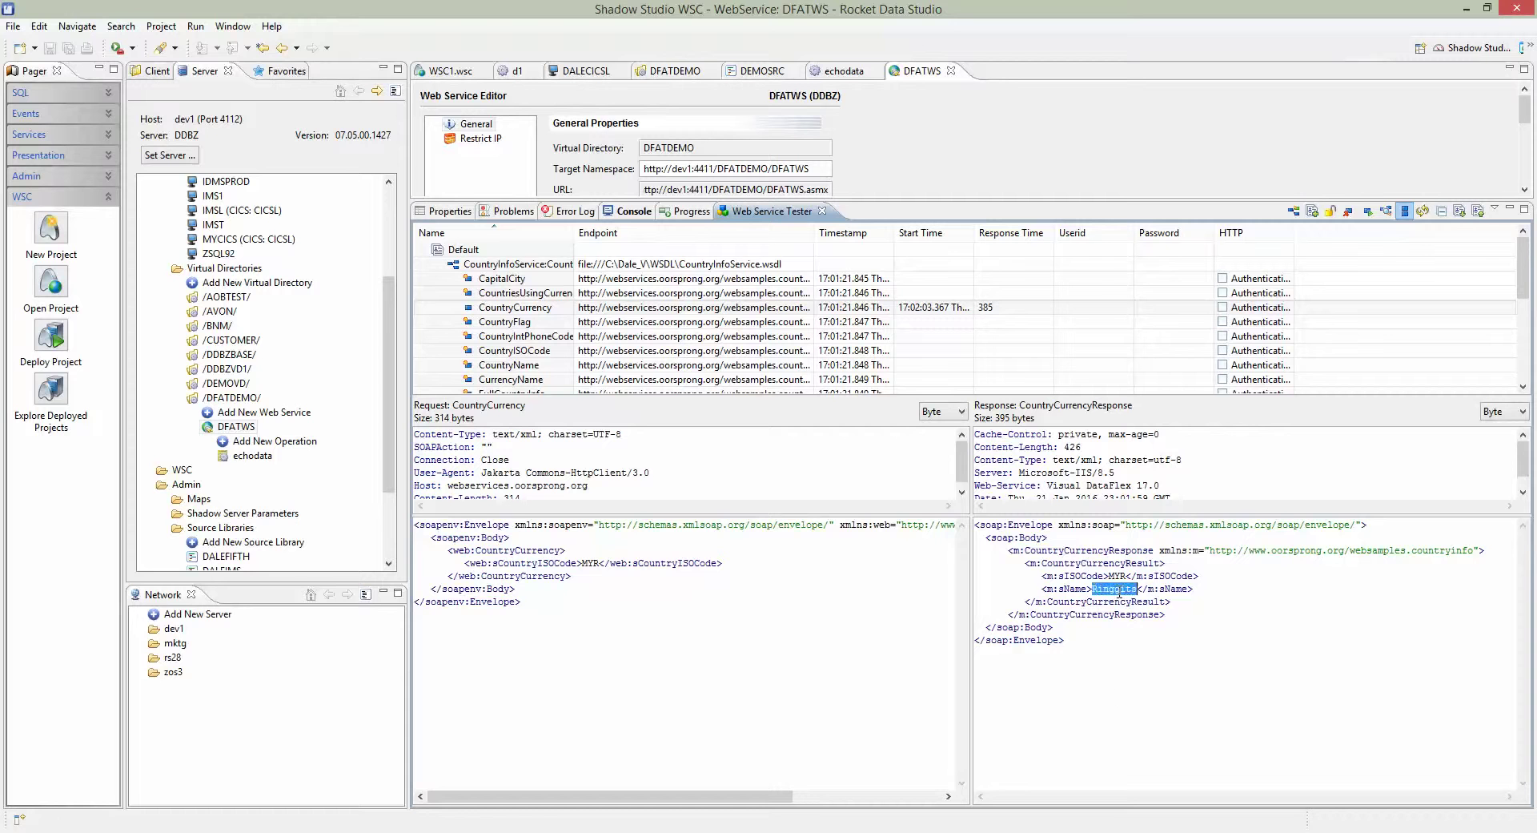
click(503, 309)
click(683, 689)
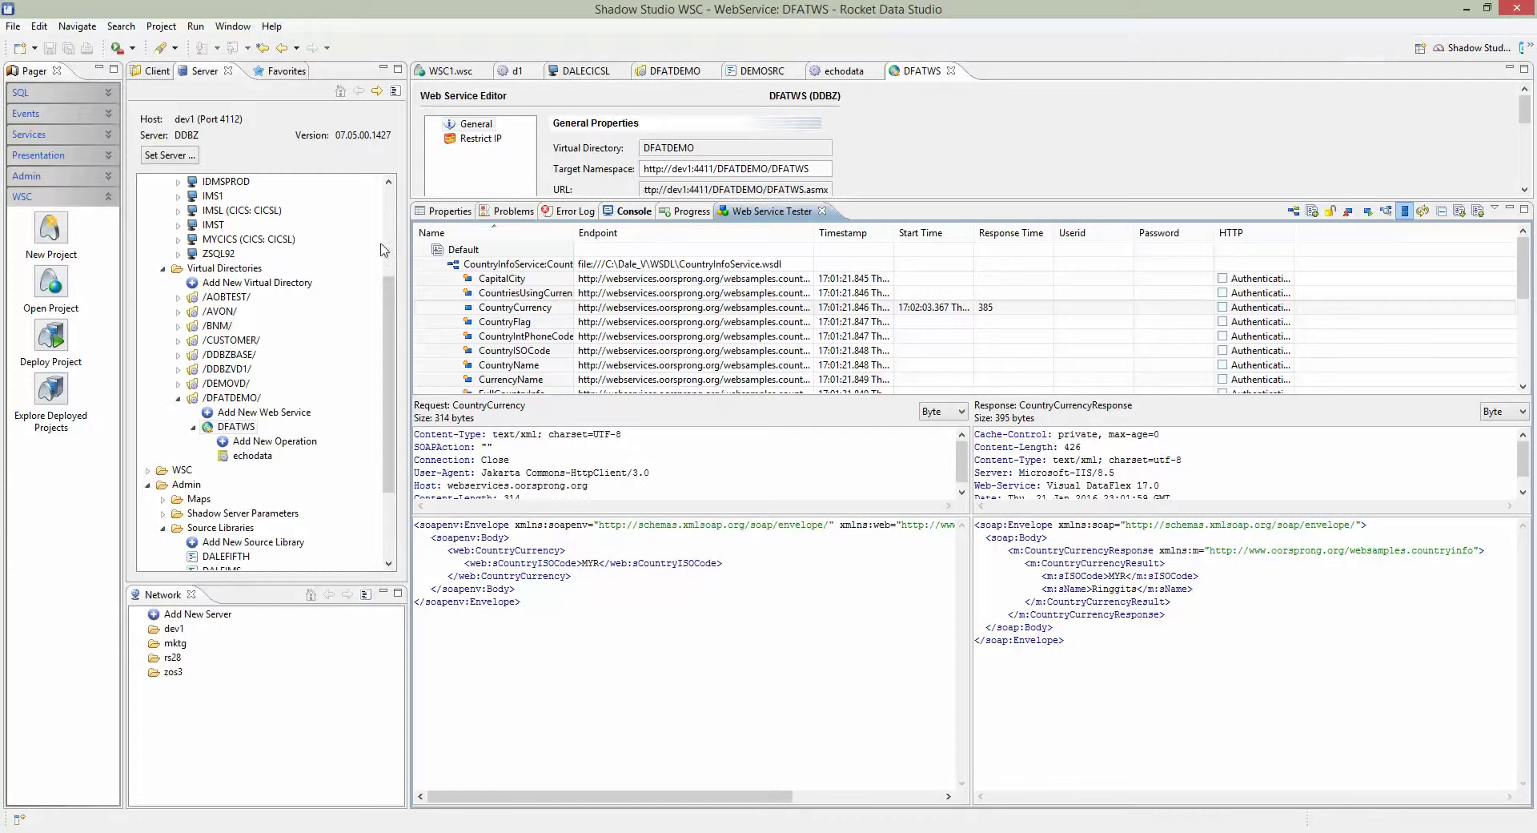
Step: Open the preferences and review the Rocket Data WSC project defaults and the Starter JCL defaults
click(232, 27)
click(262, 242)
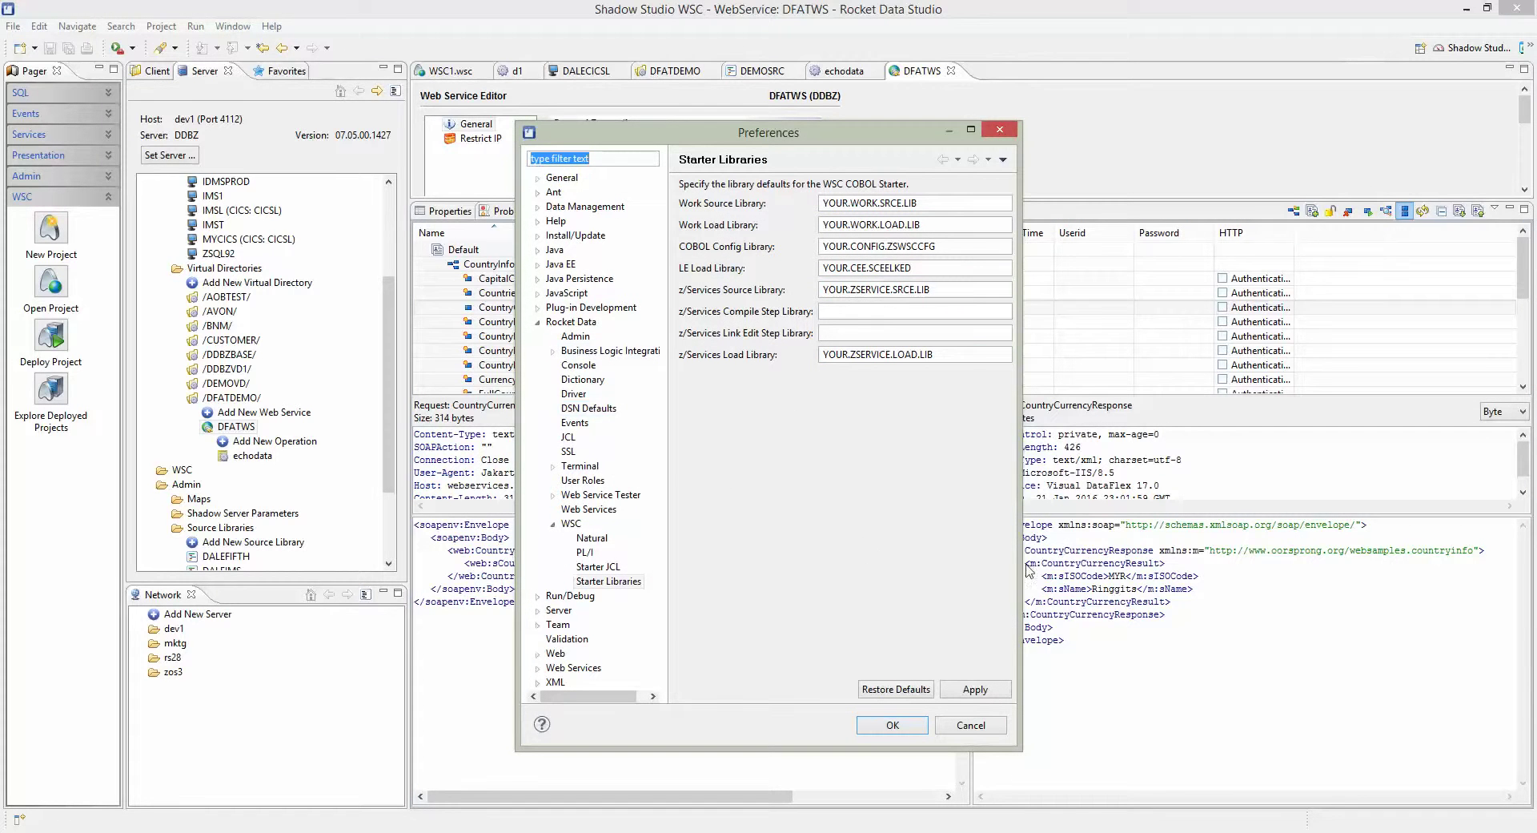
click(570, 321)
click(571, 523)
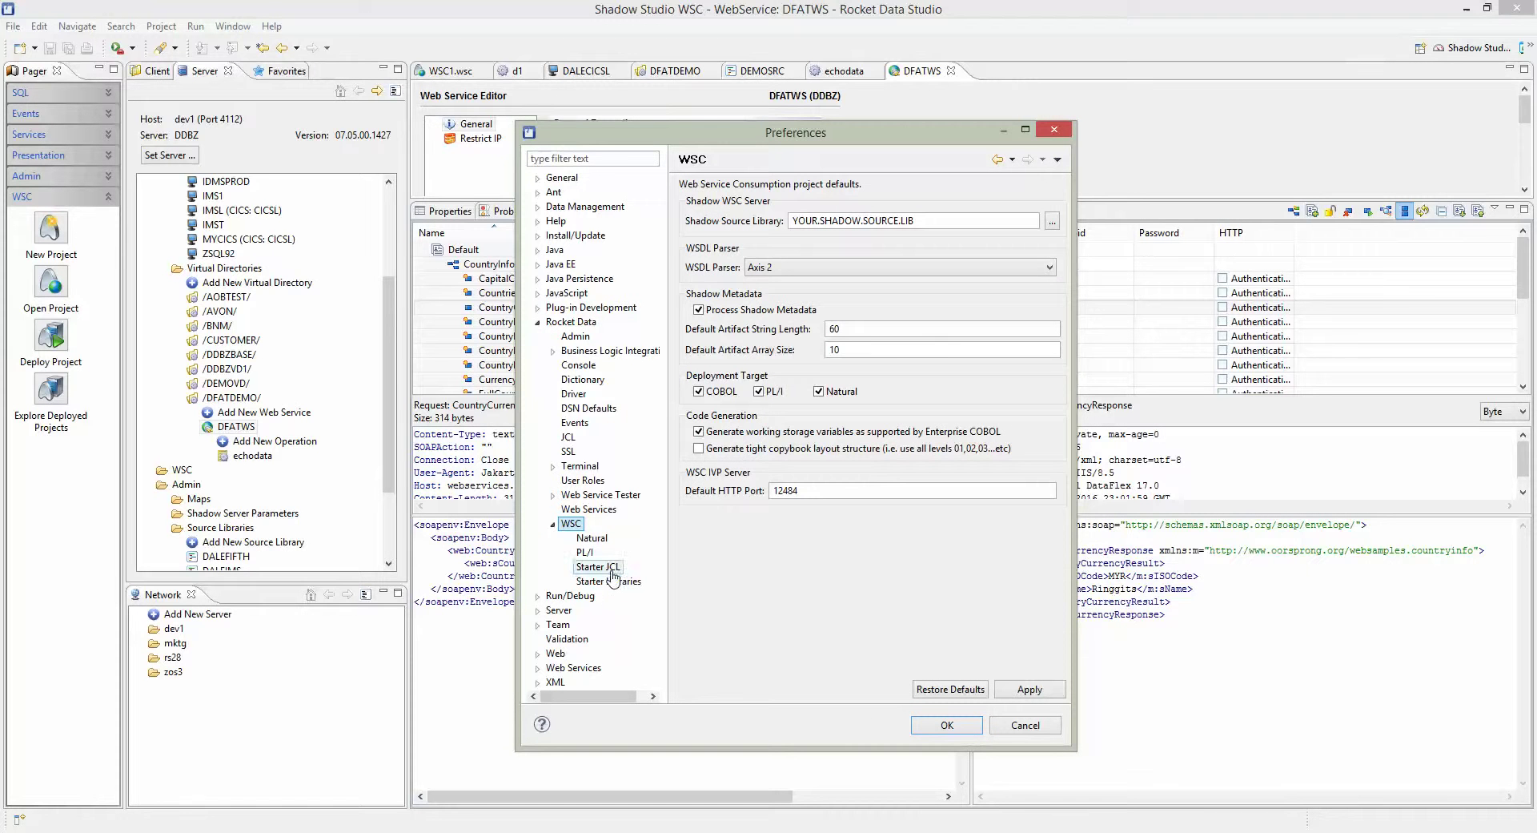
click(611, 571)
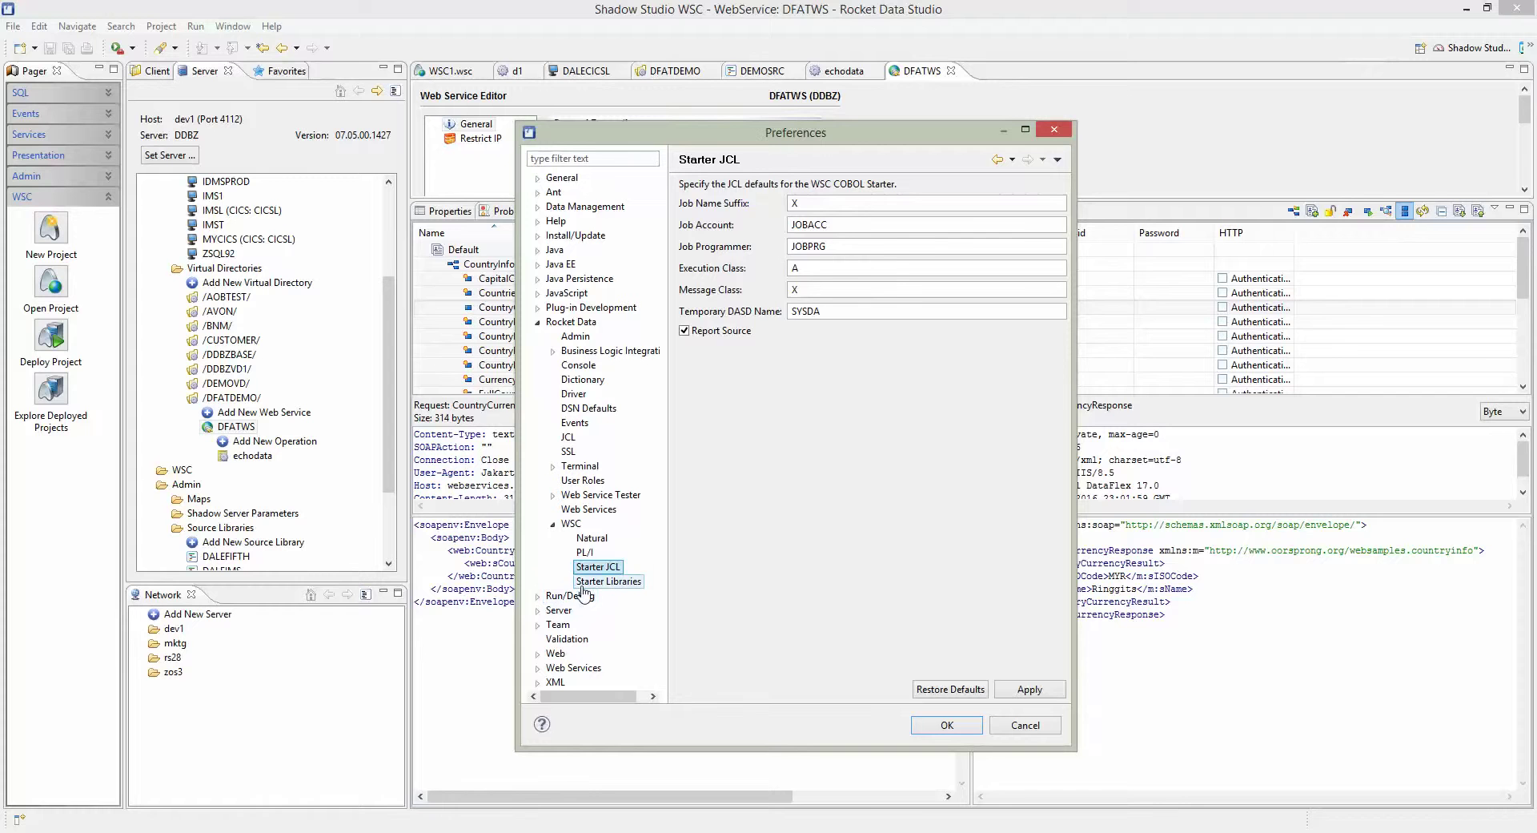
Step: Review the source, load and COBOL config defaults in Starter Libraries, revisit Starter JCL and accept the preferences
click(609, 581)
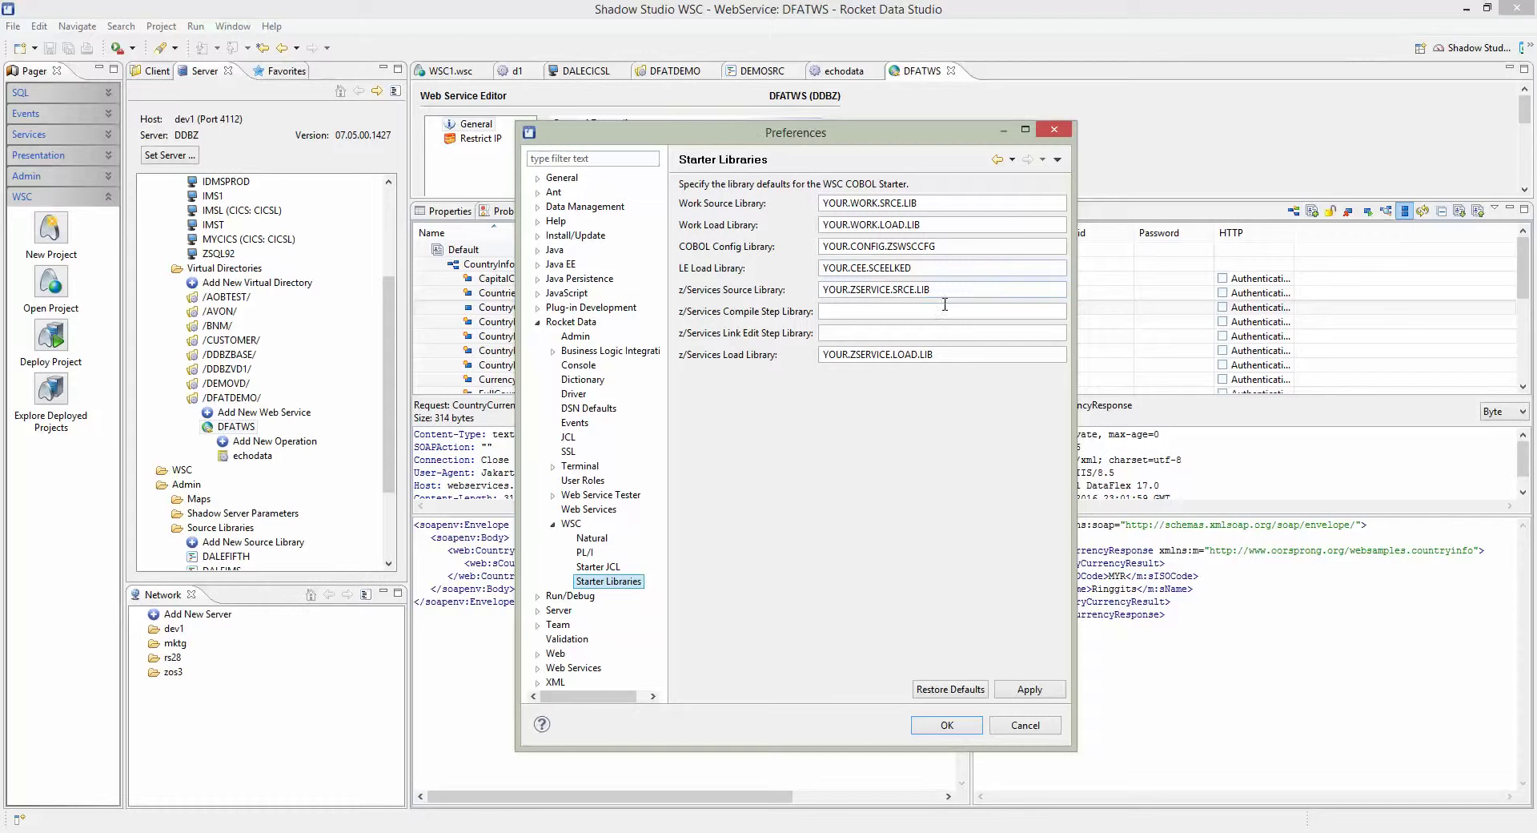
drag(943, 290, 794, 310)
click(930, 269)
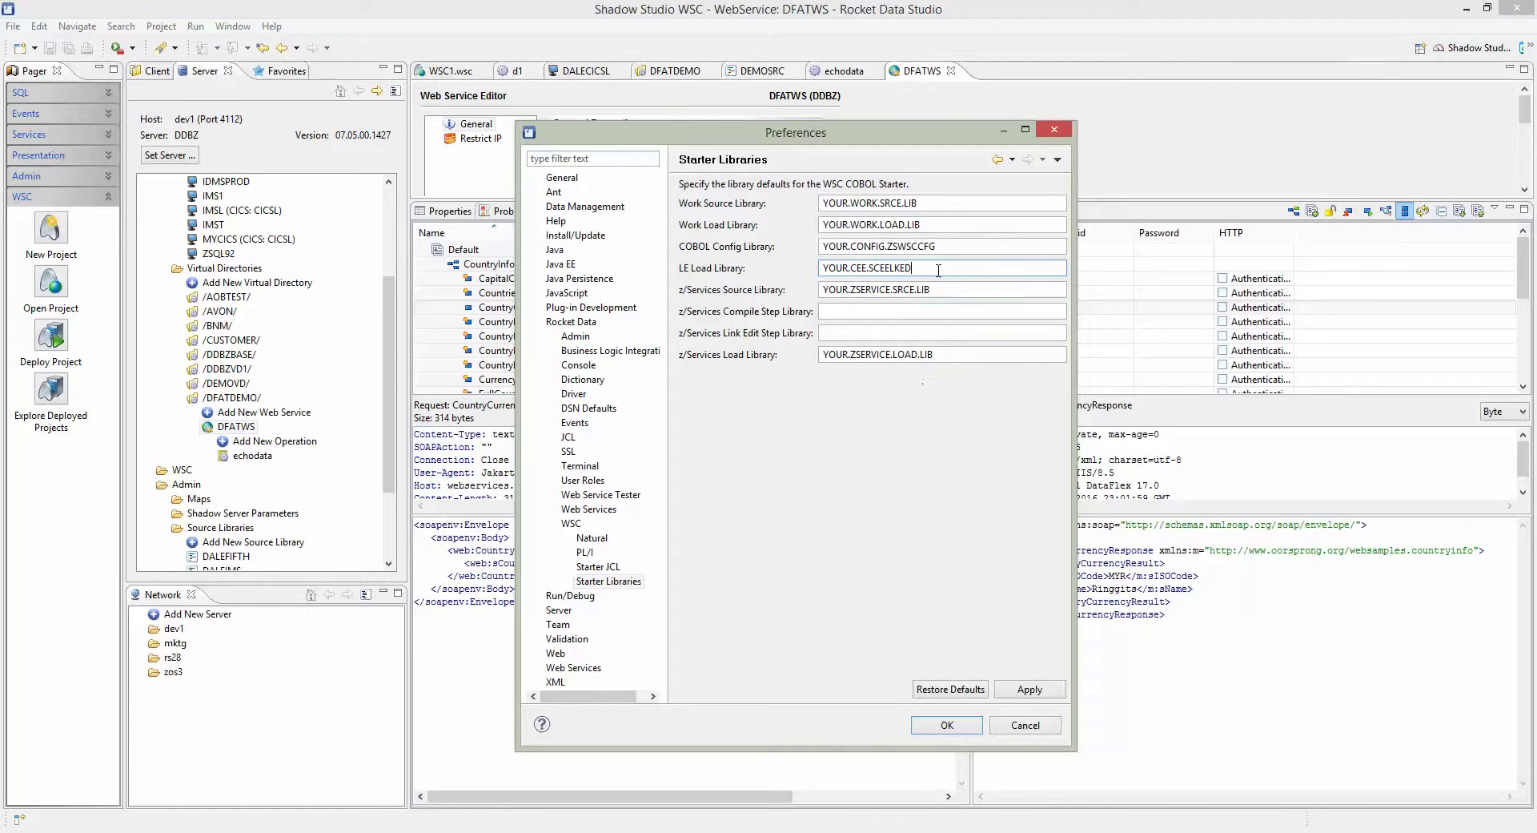
drag(939, 270, 818, 269)
click(948, 249)
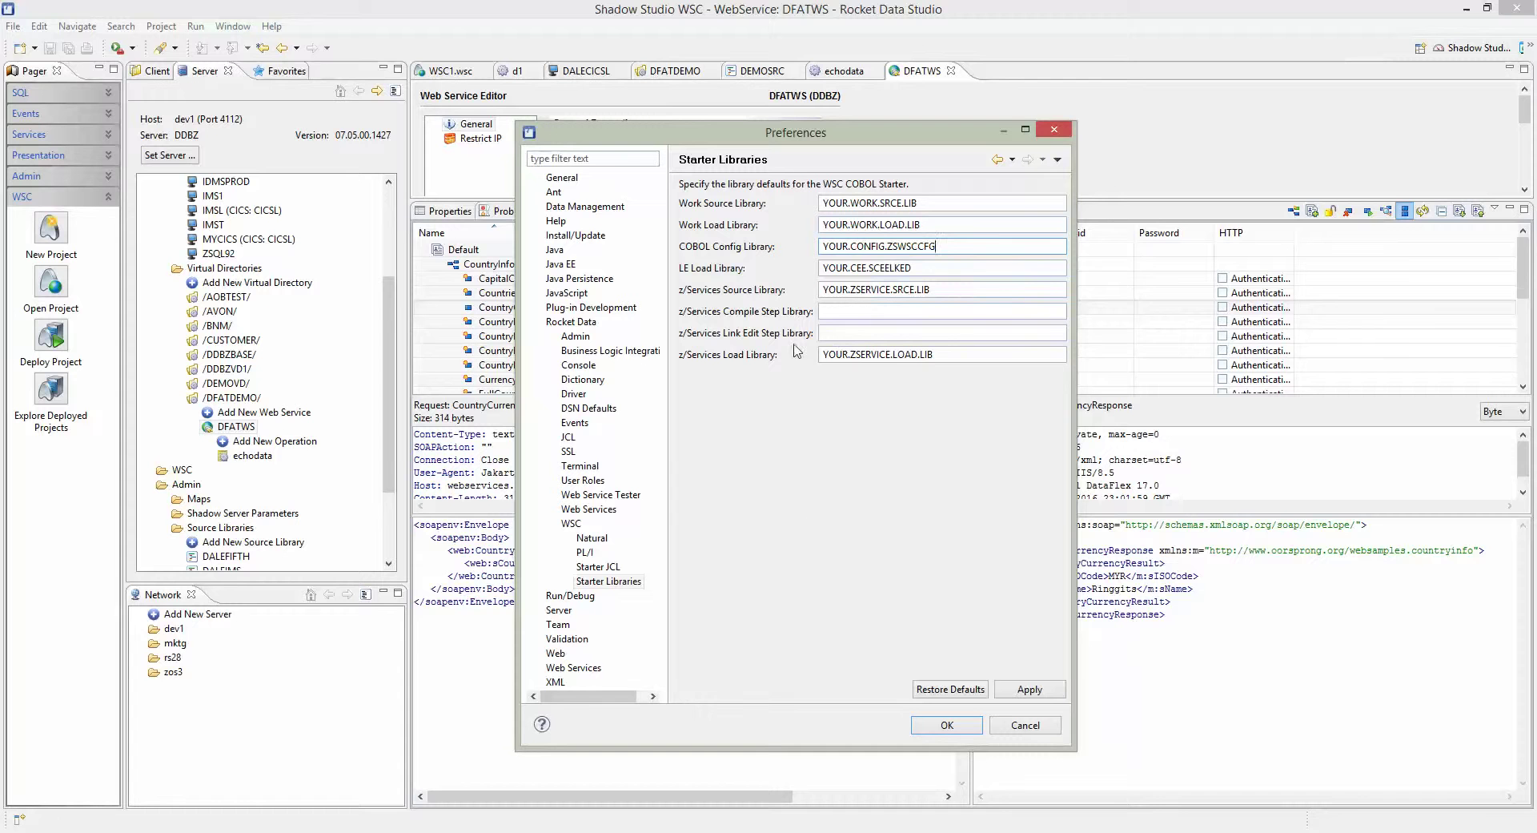
click(607, 568)
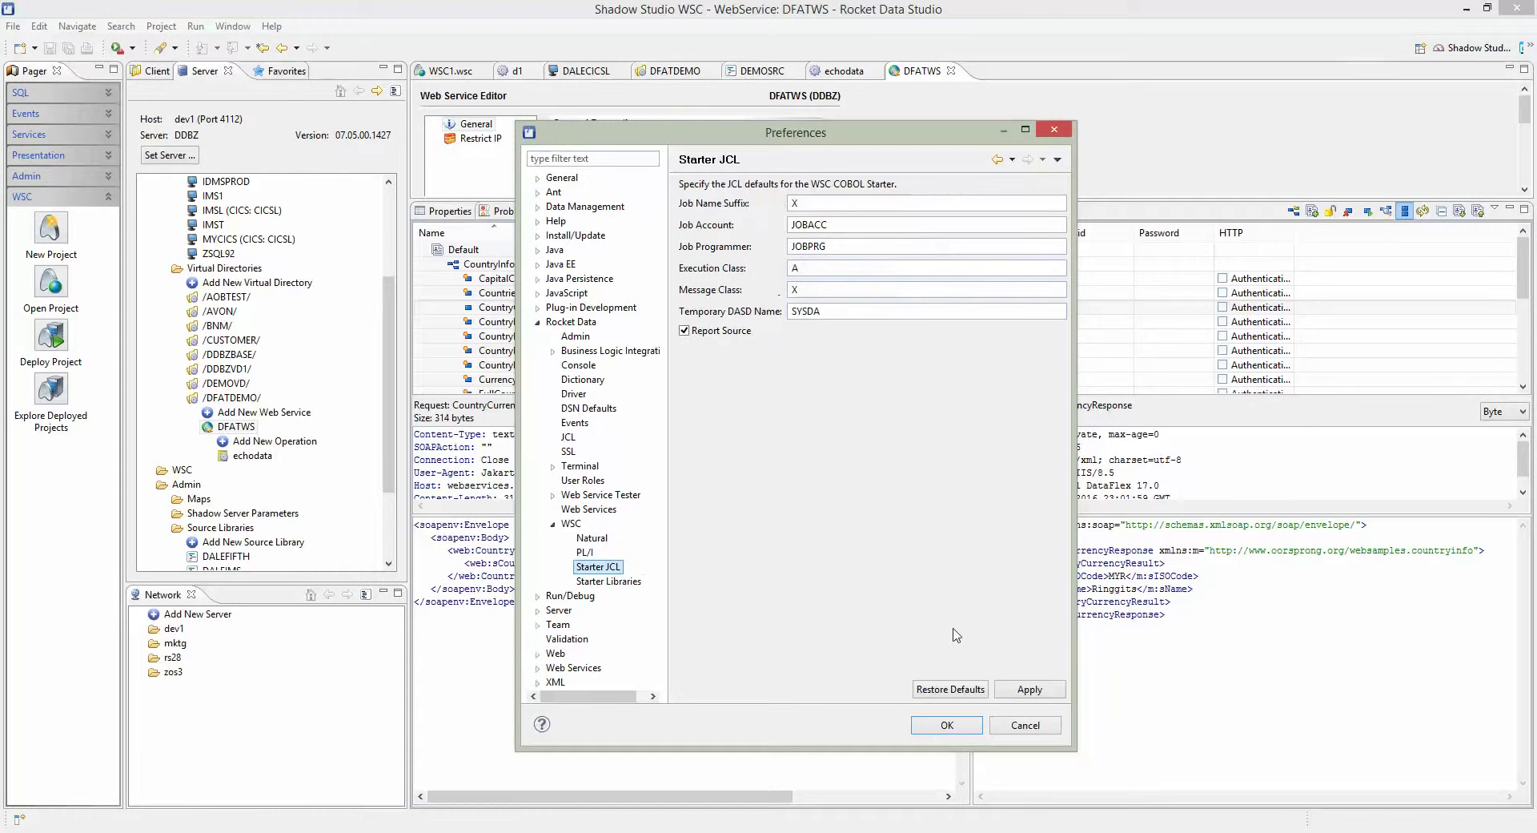
click(947, 725)
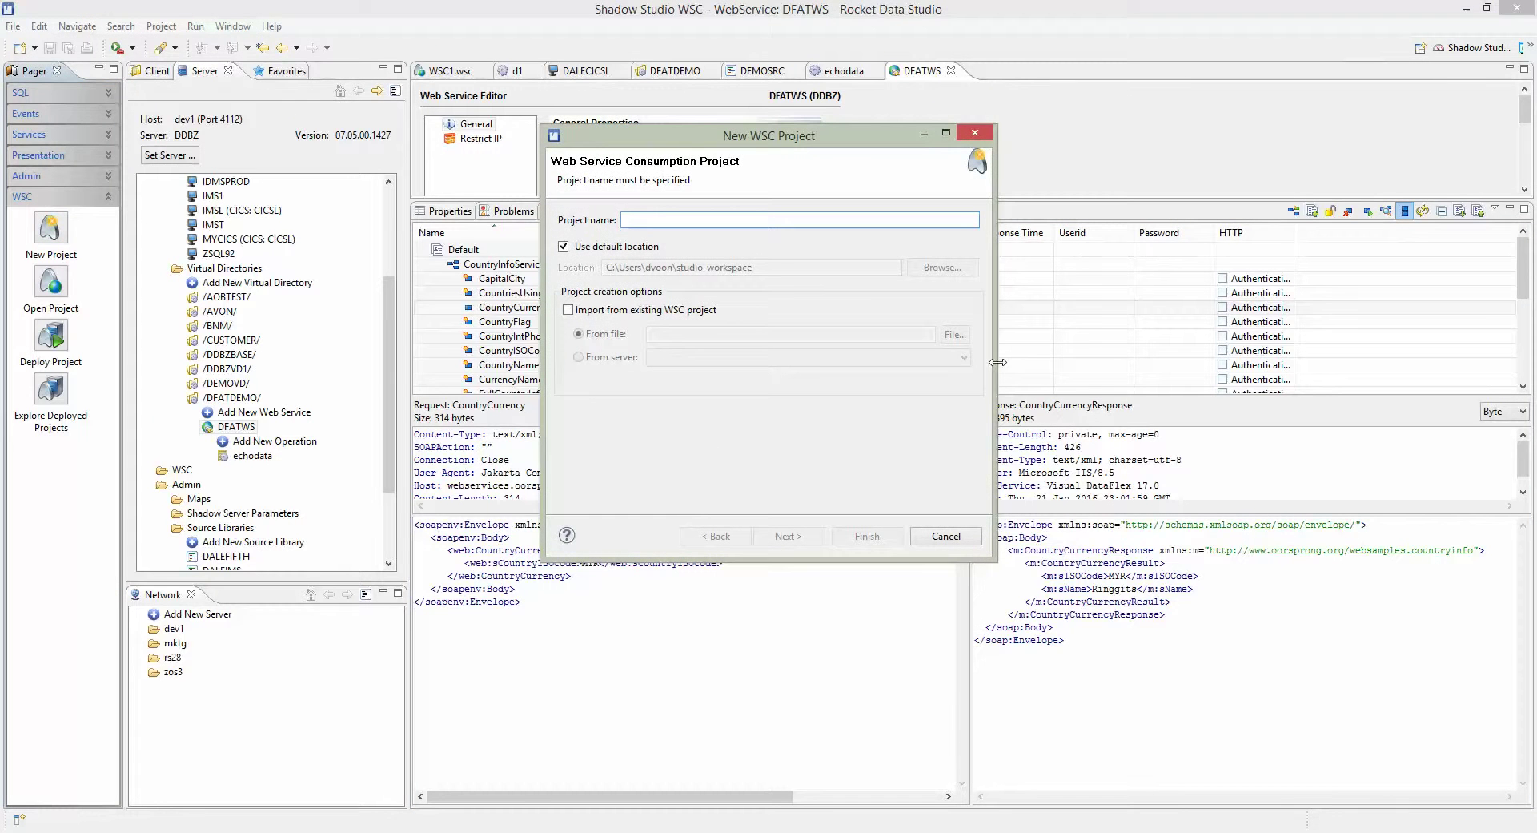
Step: Name the new WSC project DEMO1 and load CountryInfoService.wsdl from the Dale_V\WSDL folder as its WSDL file
text(DEMO1)
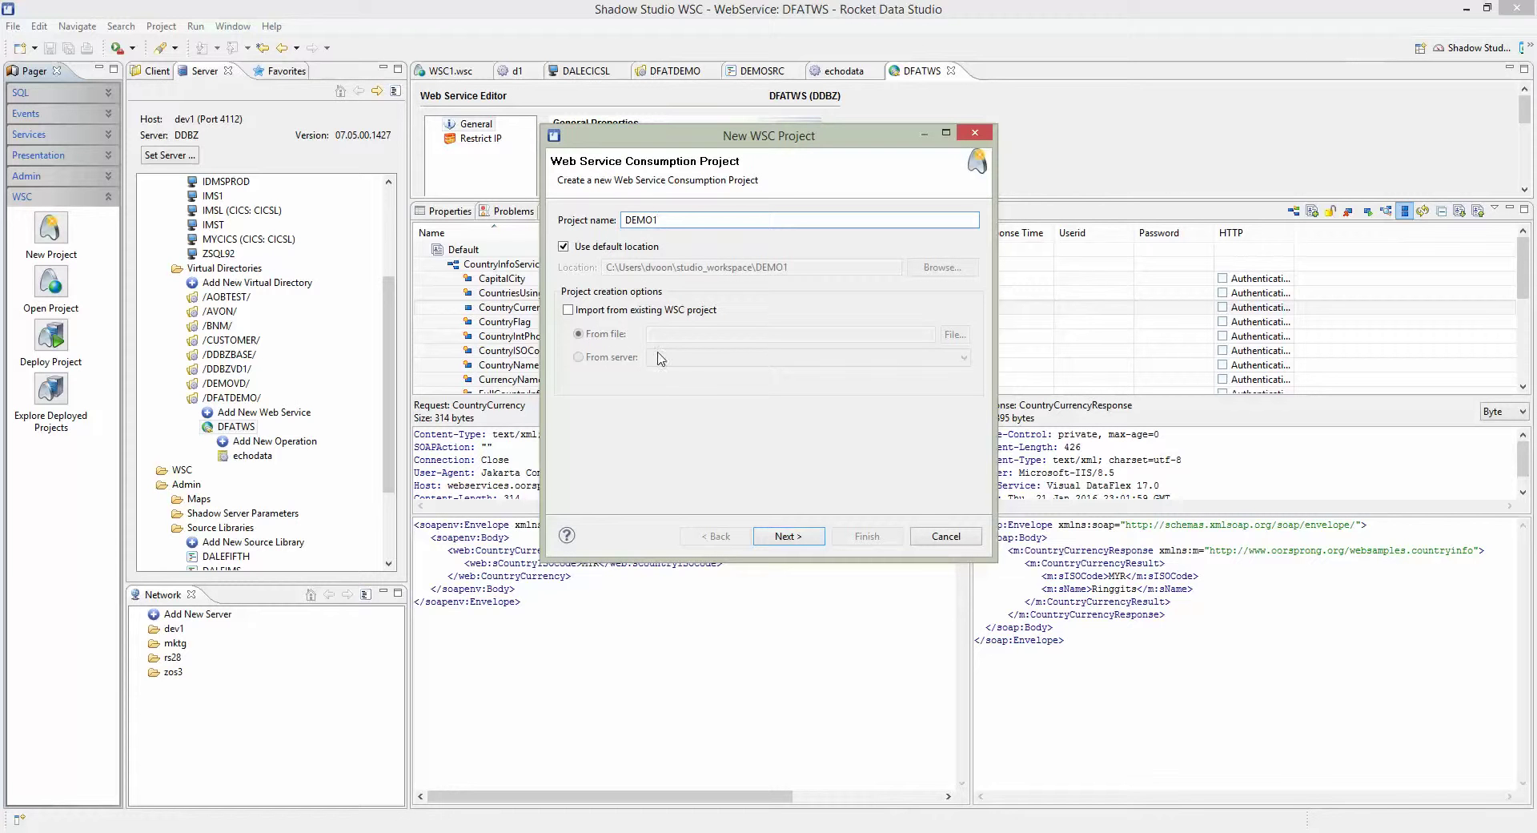
click(787, 535)
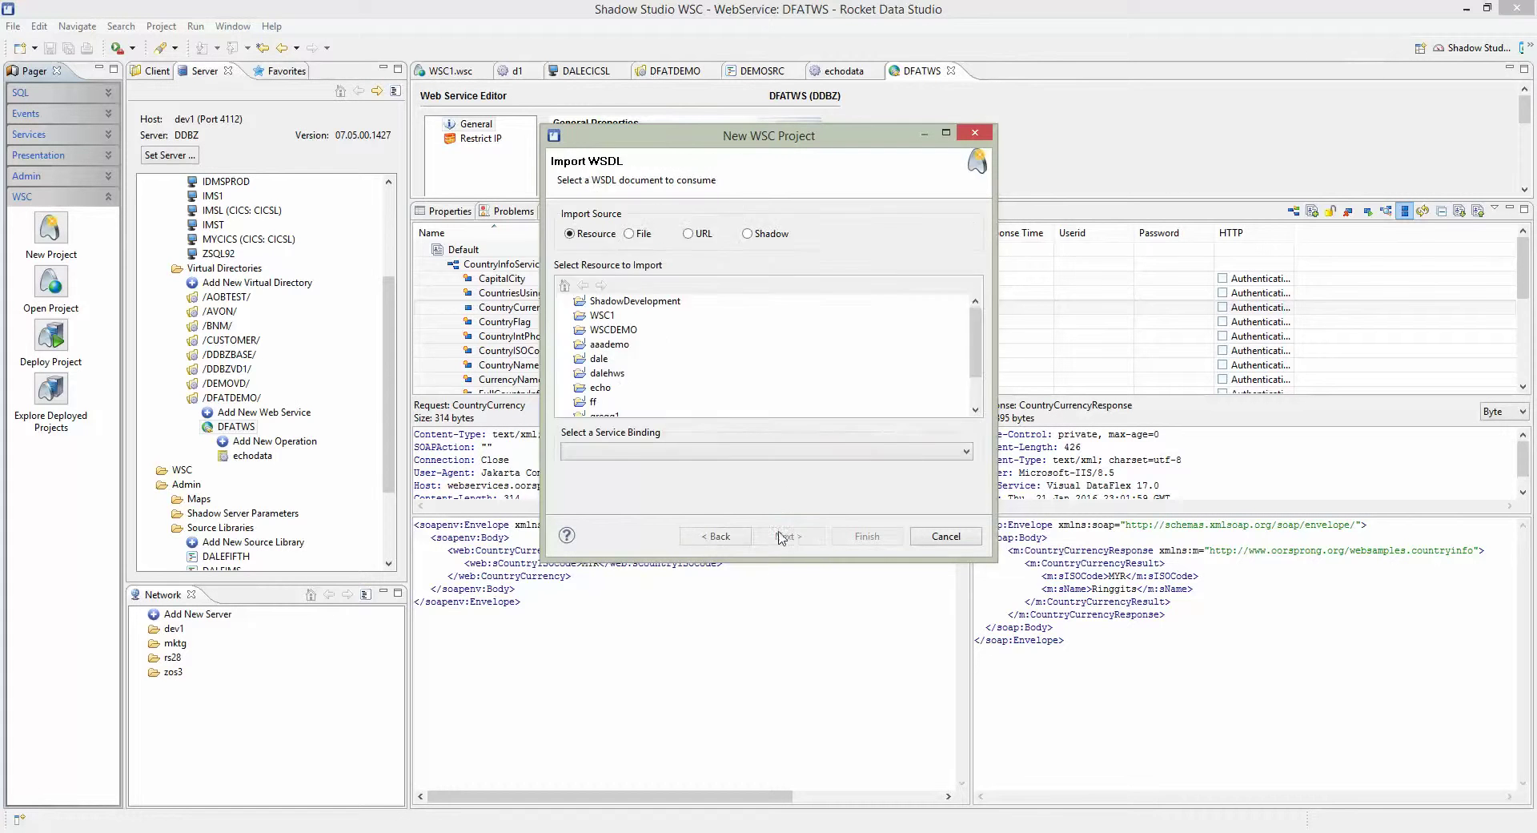
click(629, 233)
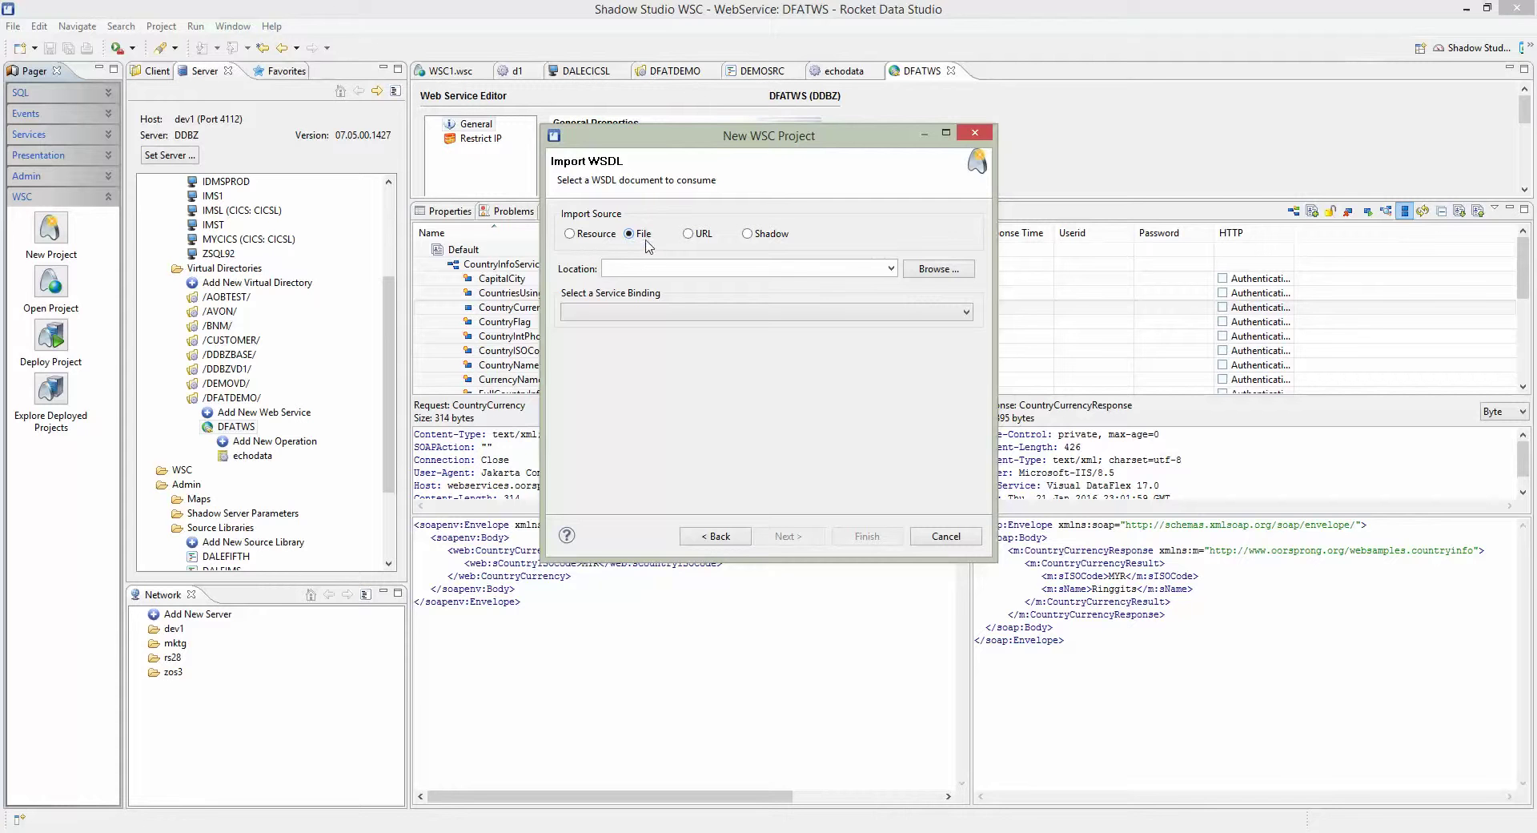
click(937, 276)
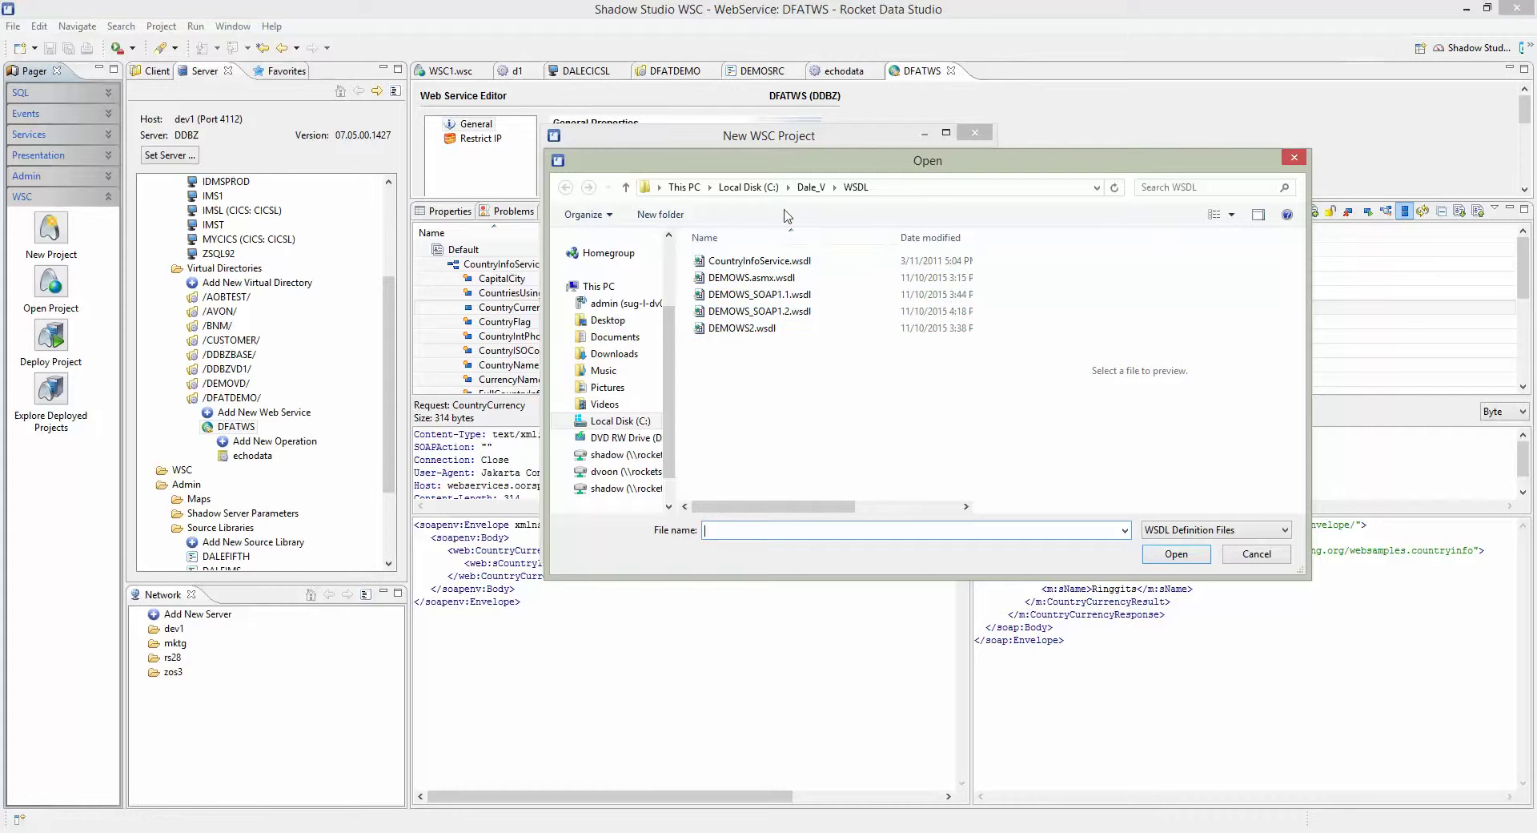
click(763, 263)
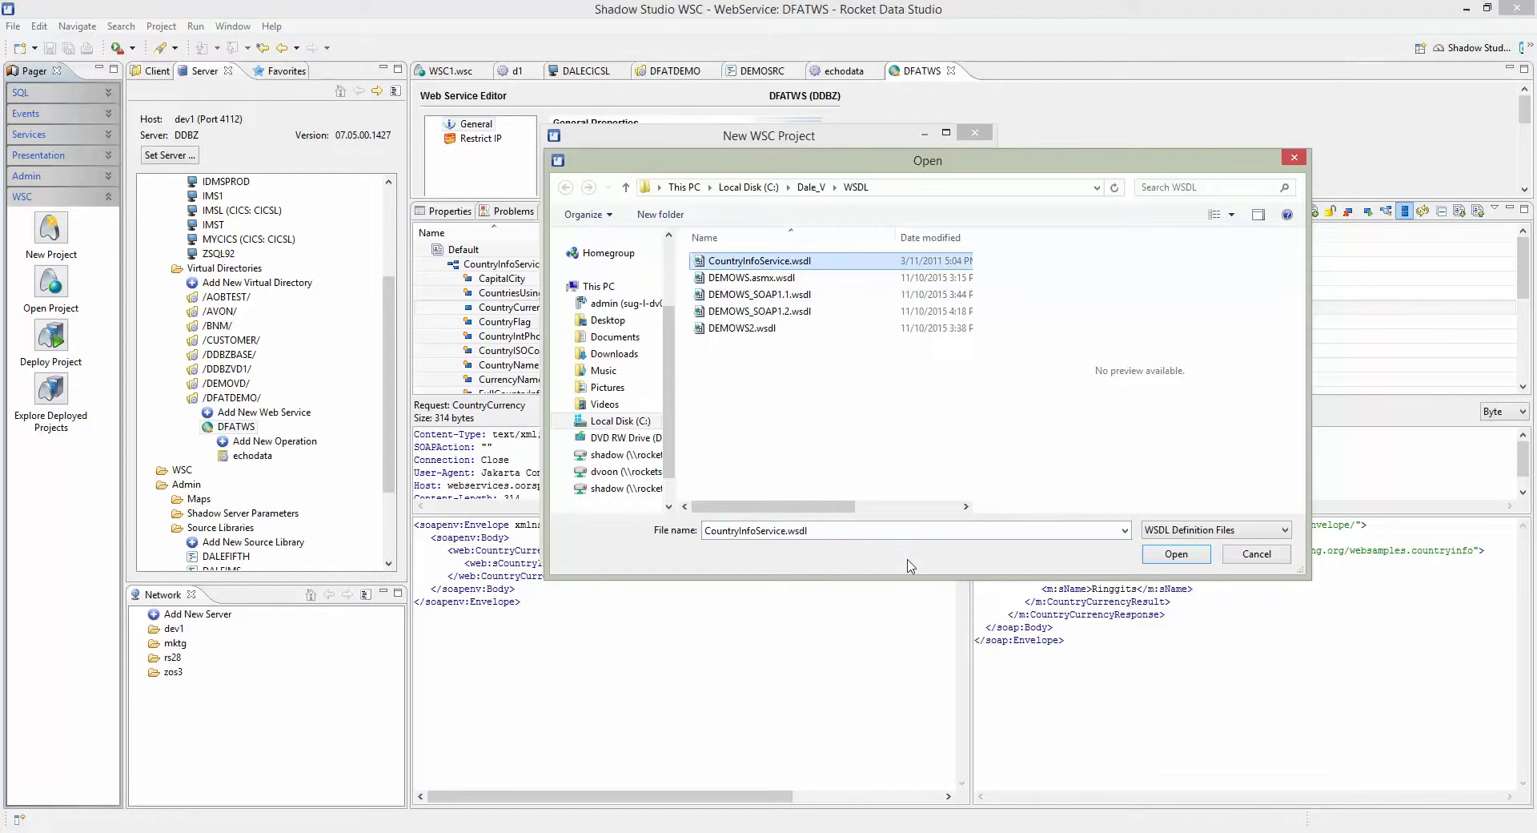
click(1177, 554)
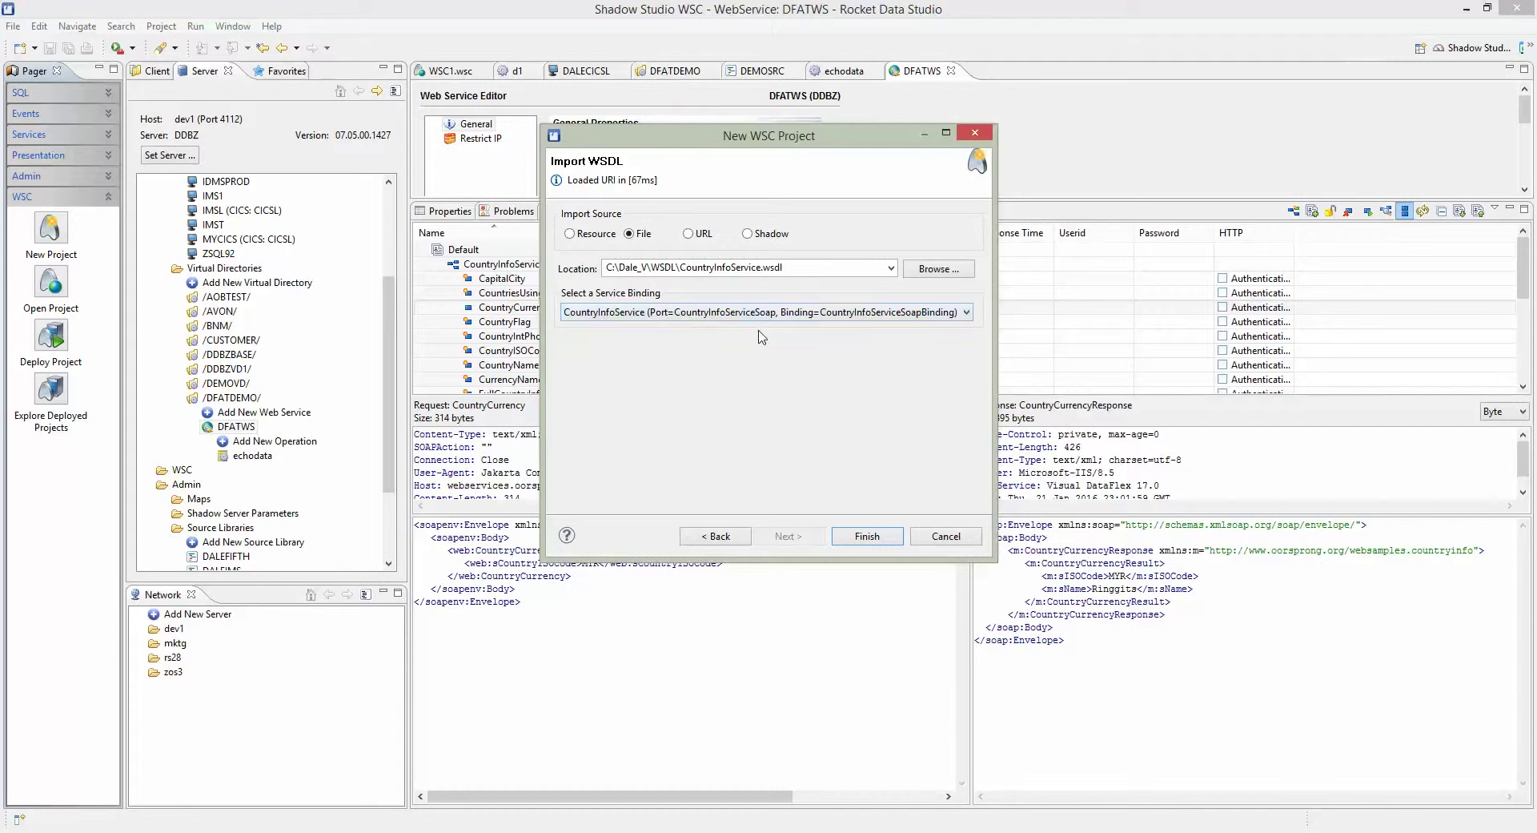
Step: Choose the service binding for port CountryInfoServiceSoap with CountryInfoServiceSoapBinding and finish creating the project
click(966, 312)
click(921, 329)
click(860, 543)
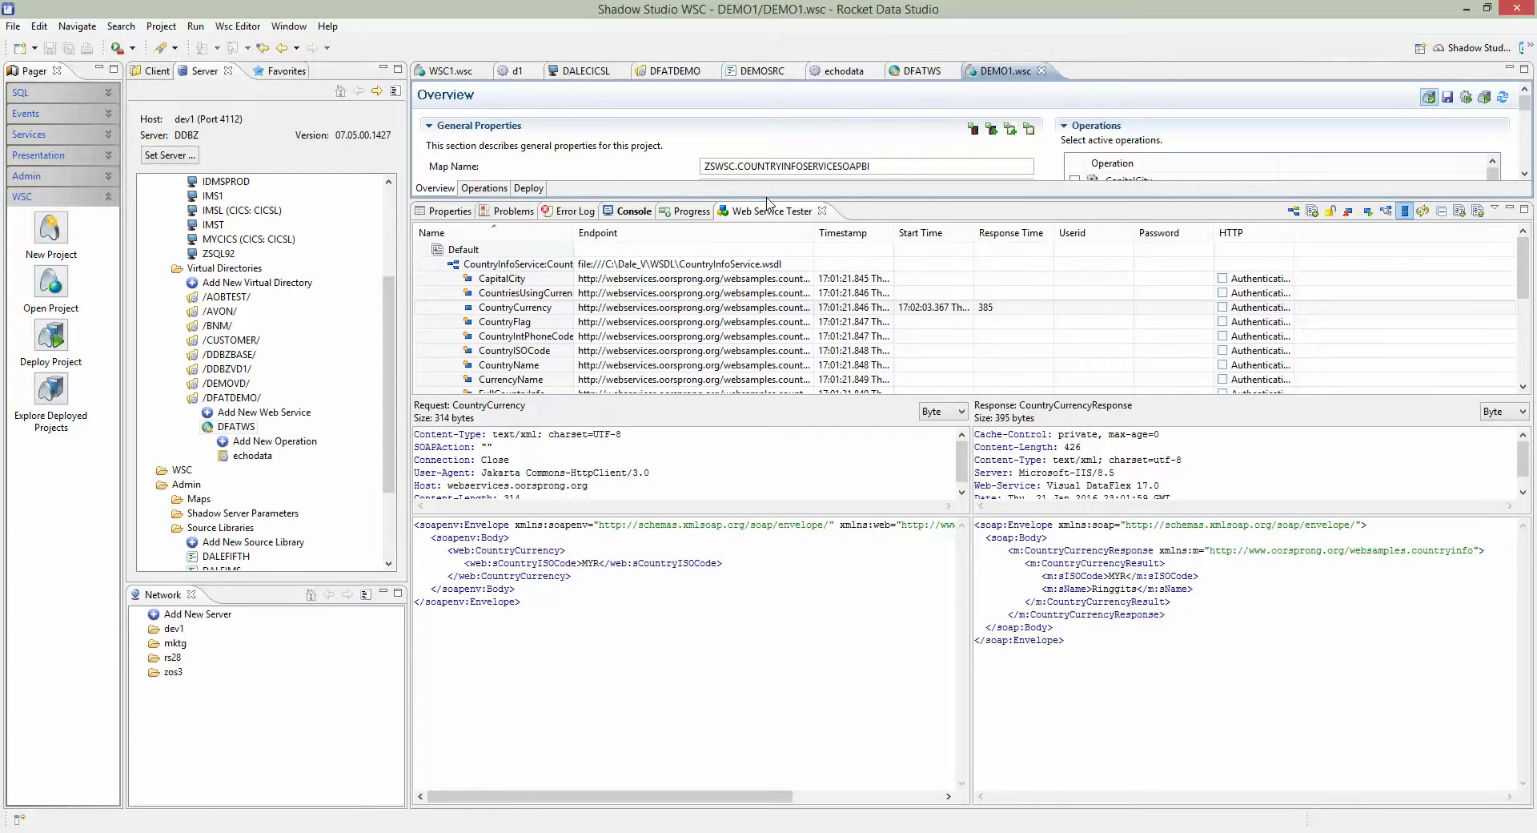
Step: Enlarge the DEMO1.wsc editor area and review the source, load and work library fields in its general properties
drag(767, 198, 781, 430)
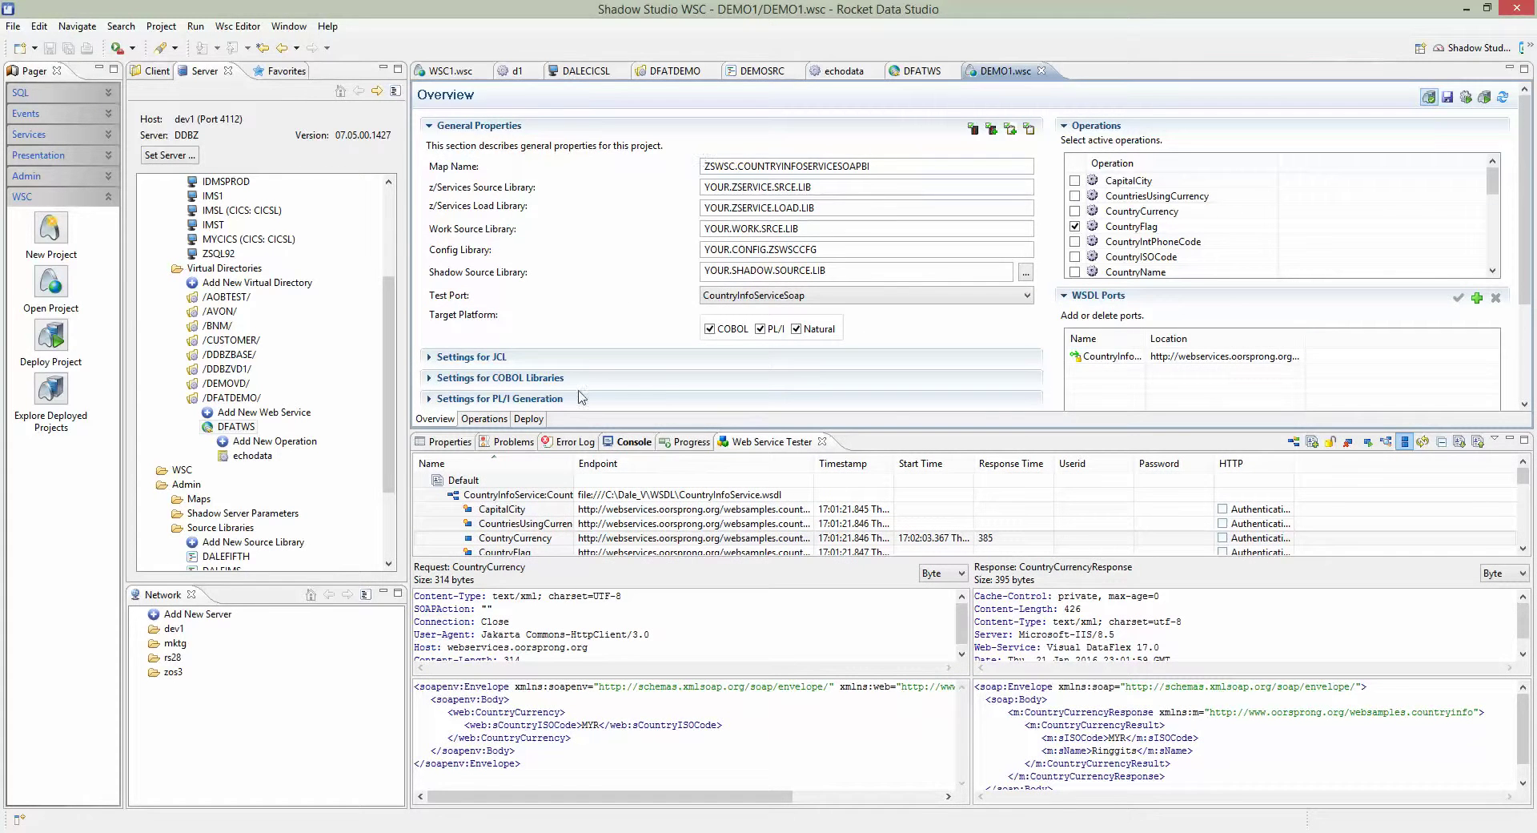
drag(770, 428, 770, 475)
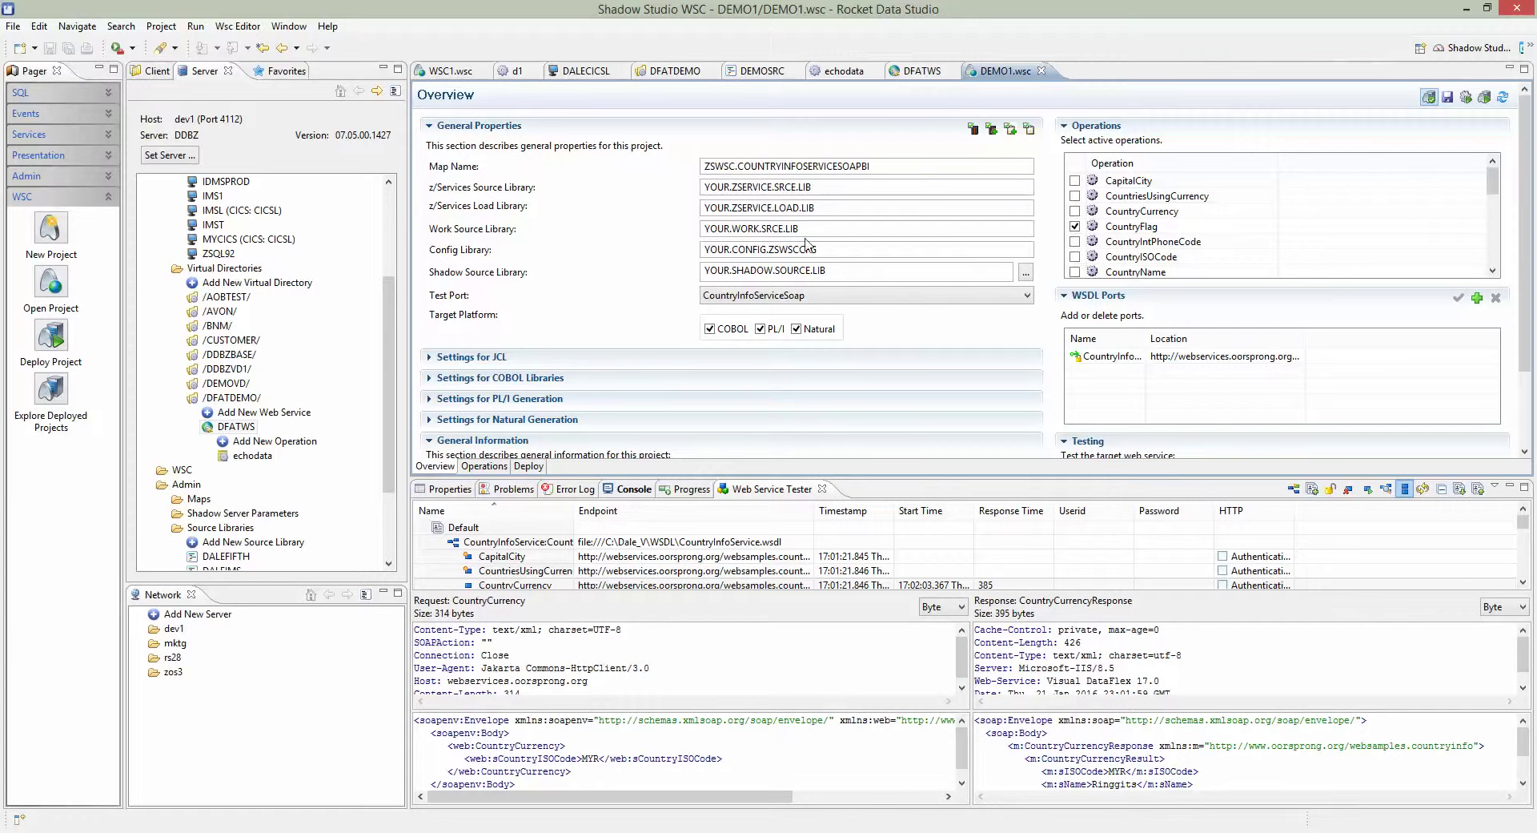
double_click(705, 188)
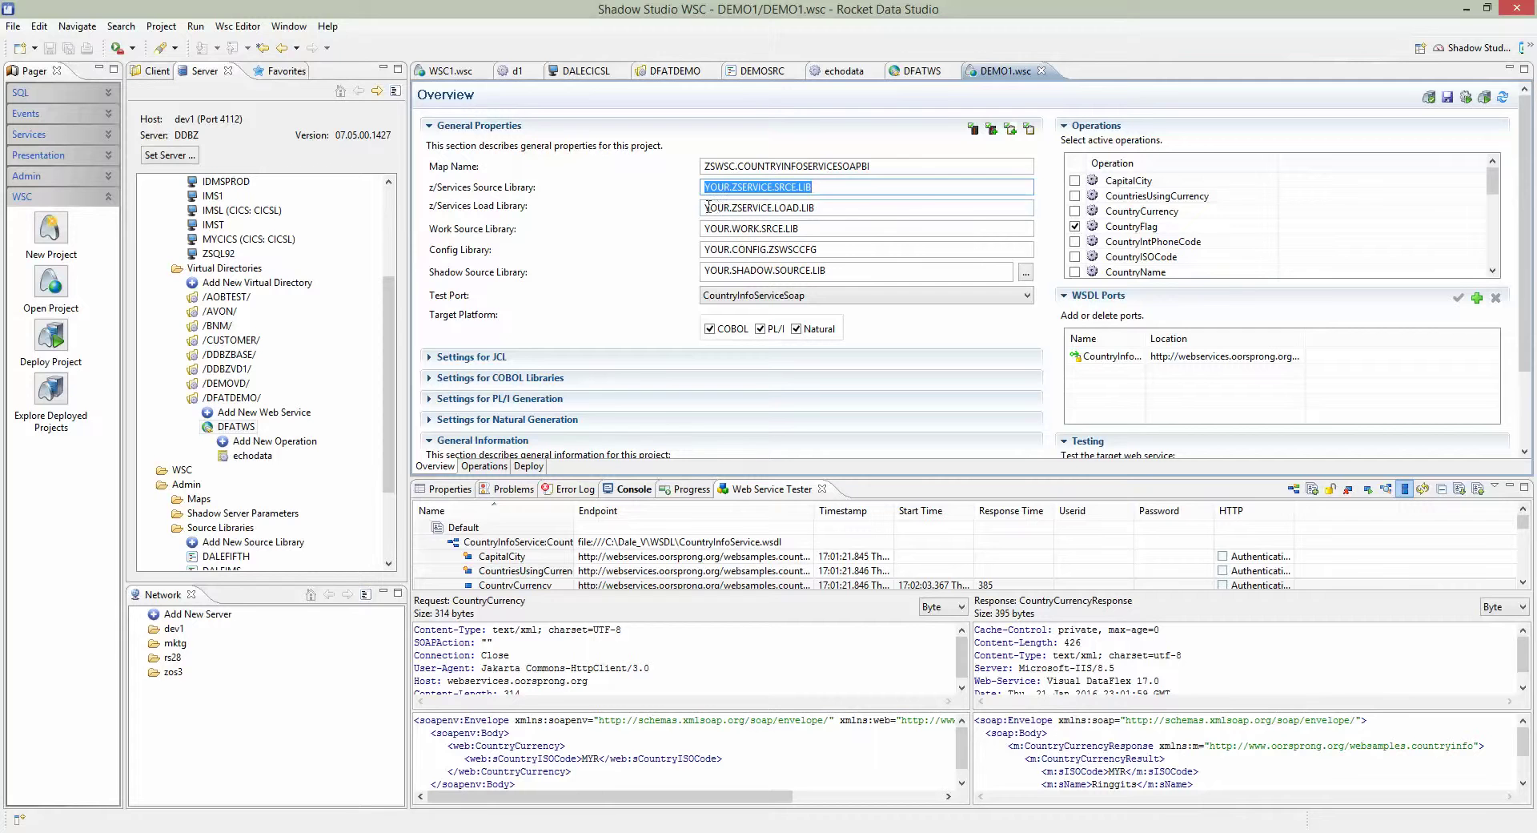
mouse_move(708, 207)
mouse_down()
mouse_move(782, 210)
mouse_move(718, 231)
mouse_up()
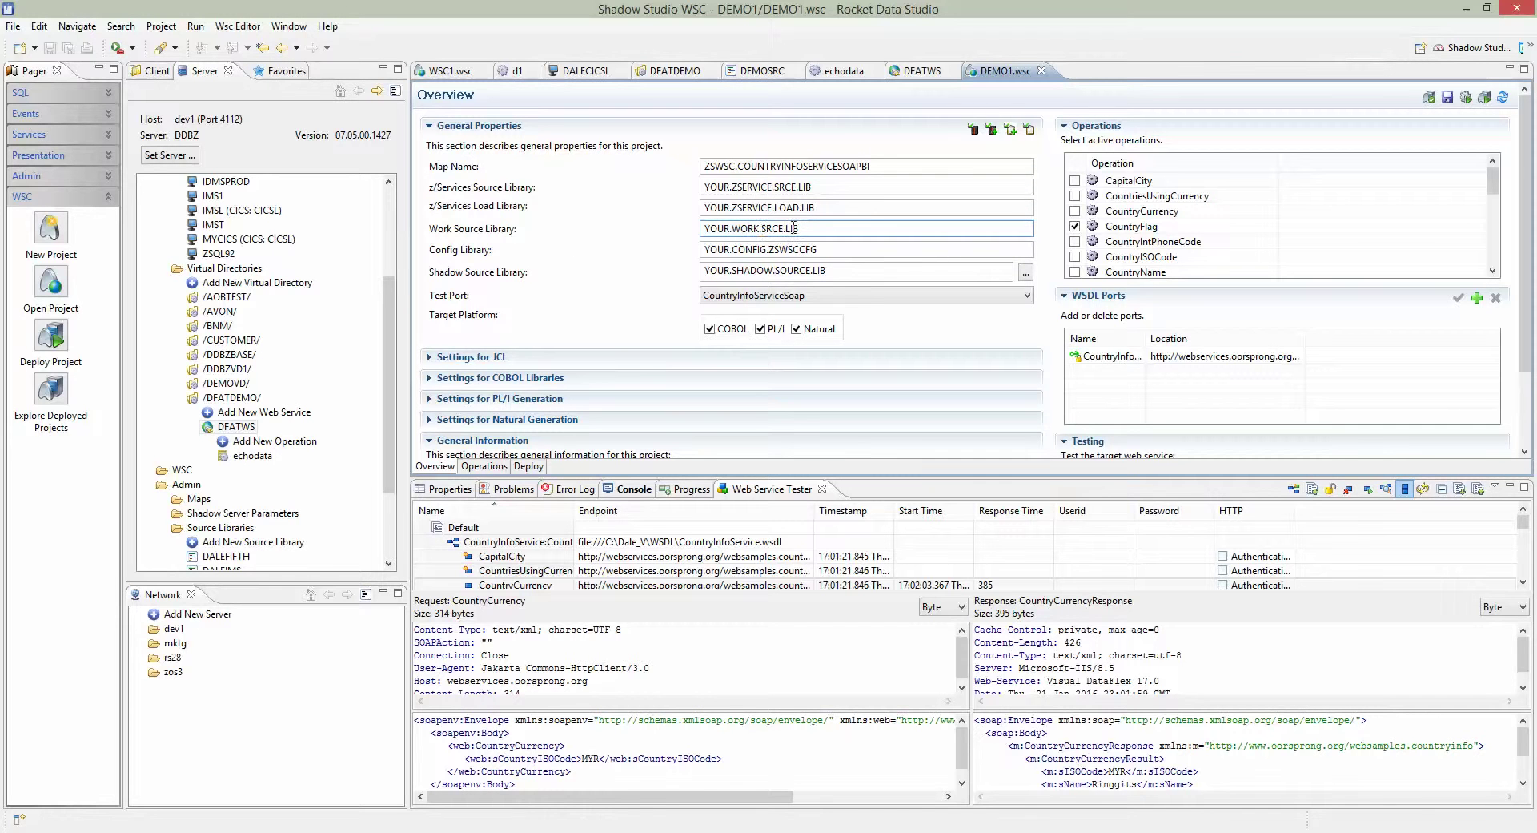
drag(799, 227, 666, 221)
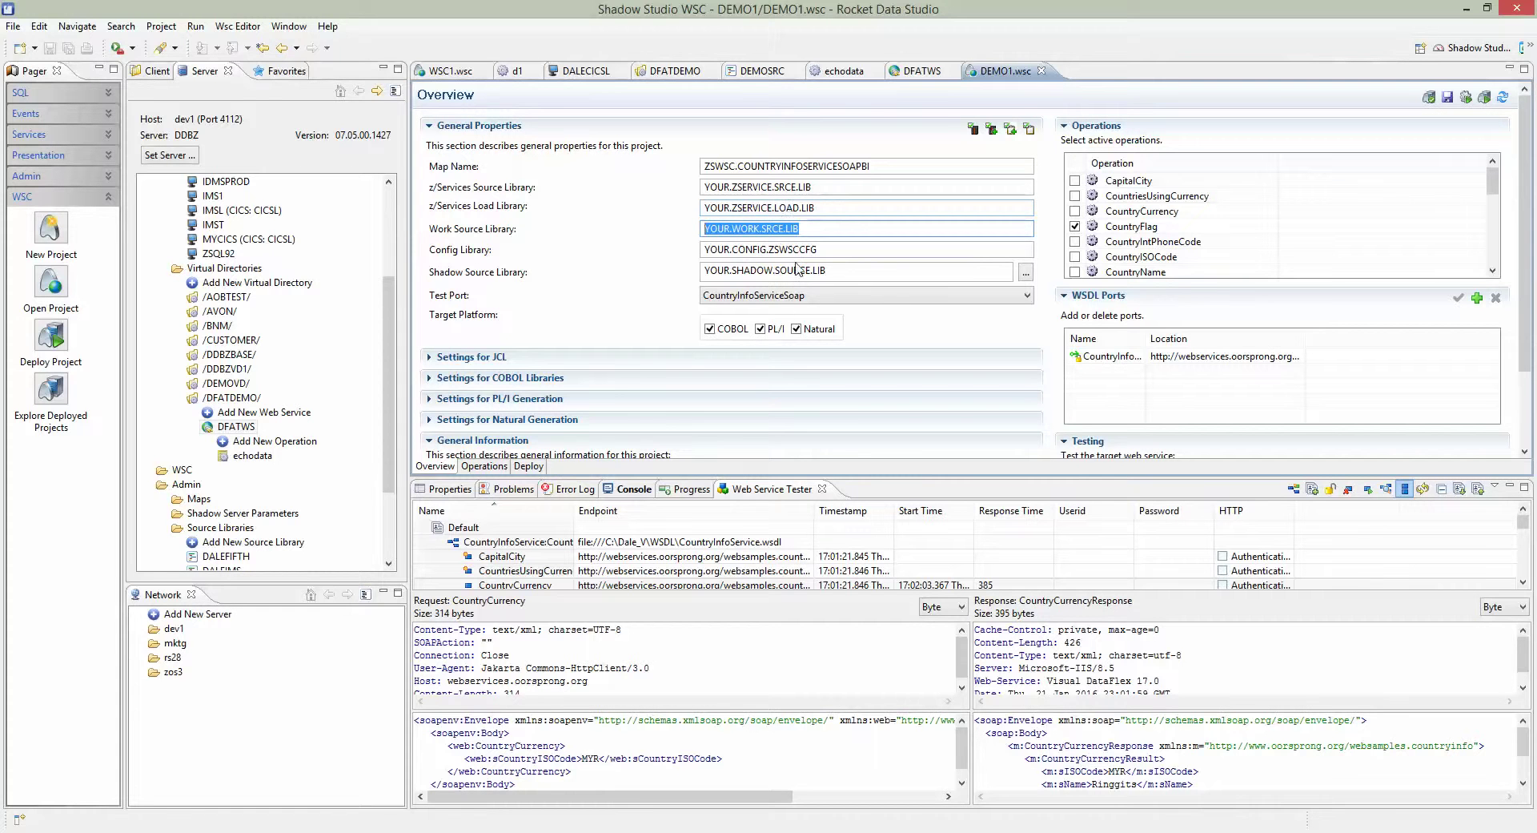
Step: Restrict the DEMO1 target platform to COBOL and make CountryCurrency the active operation
click(761, 329)
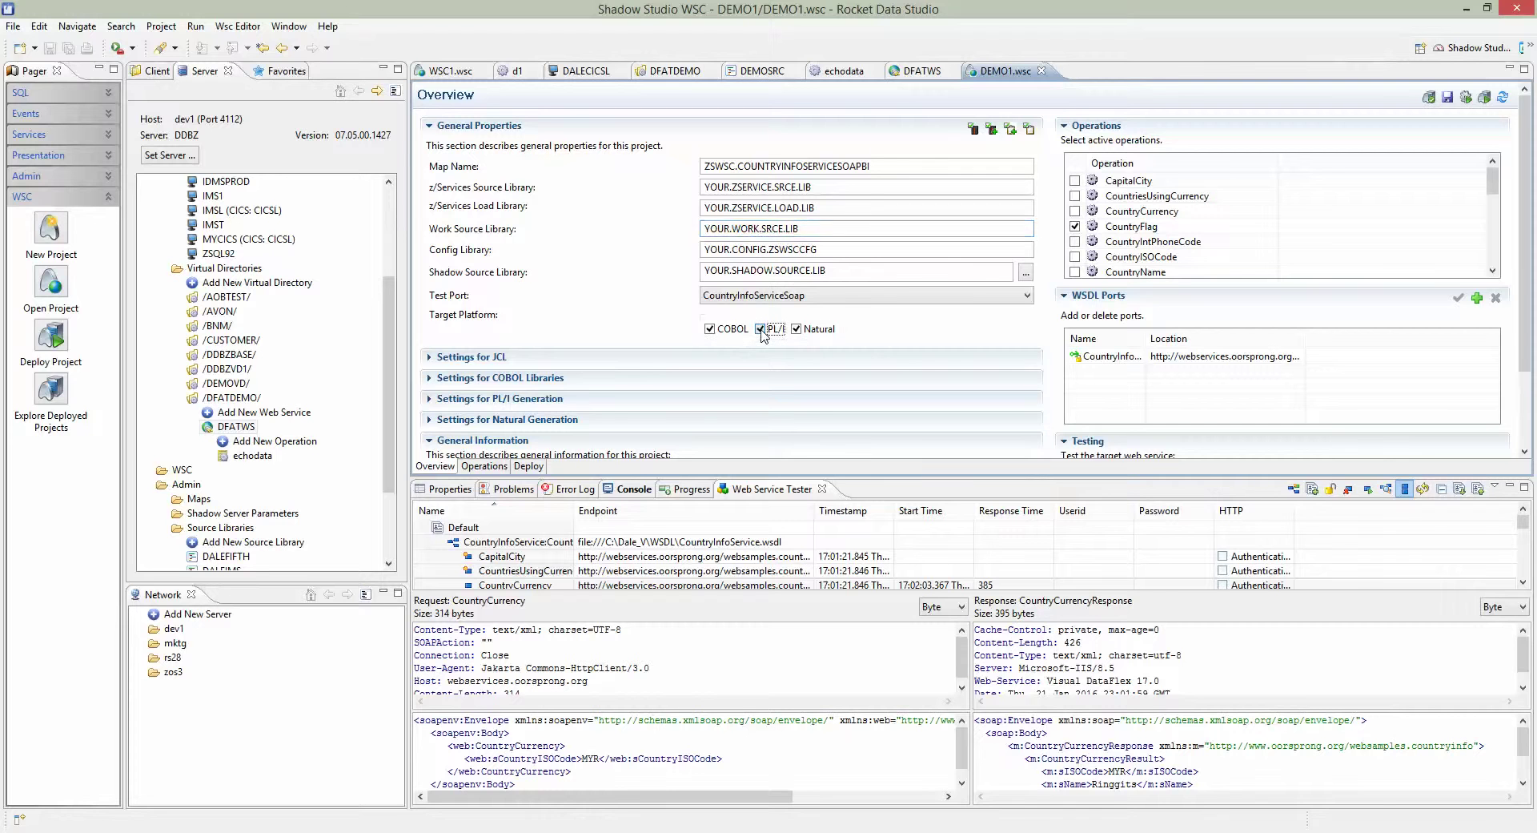
click(801, 330)
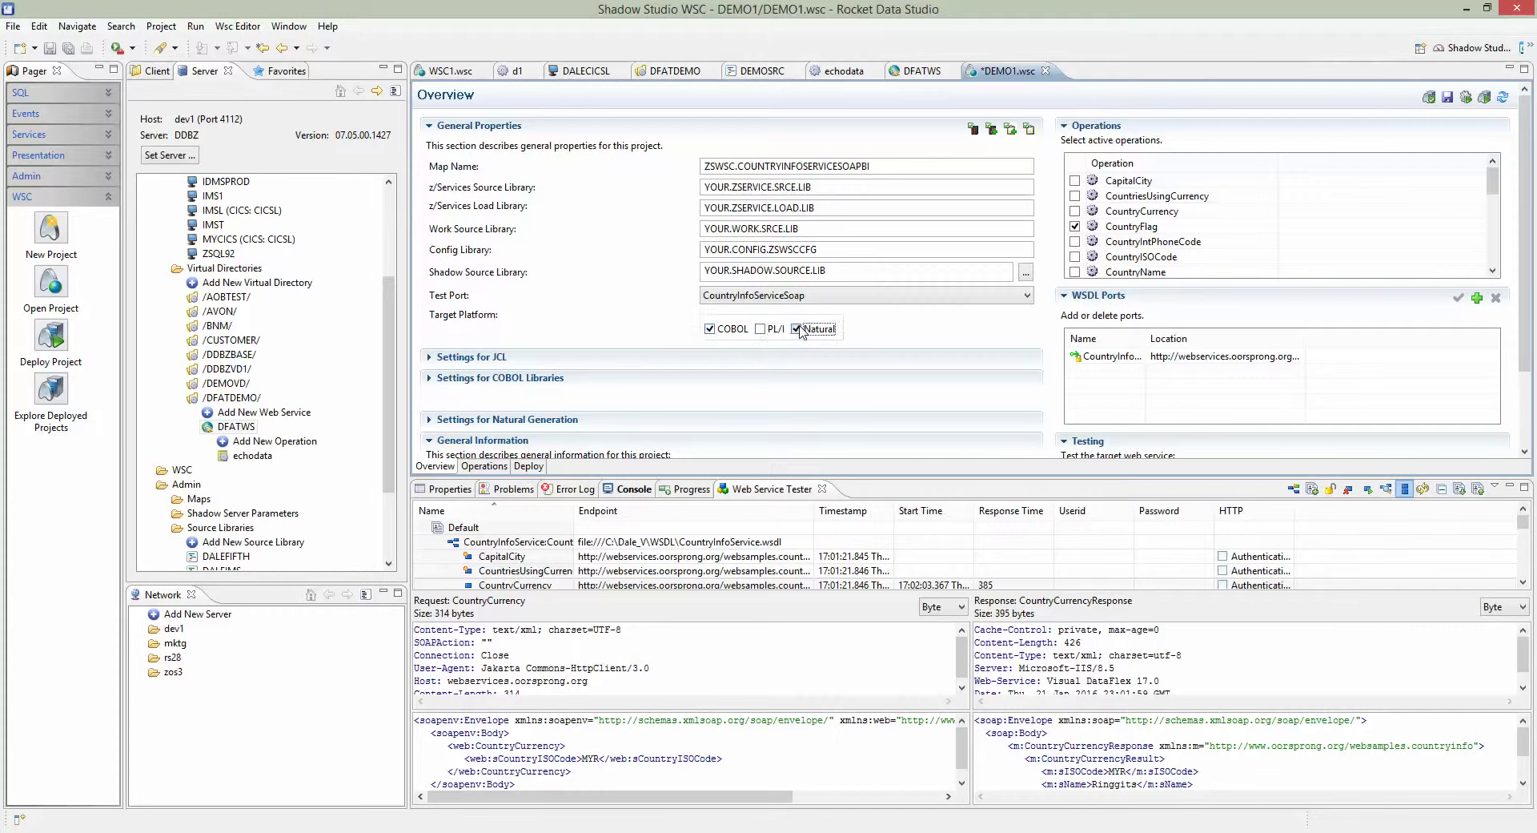
click(800, 330)
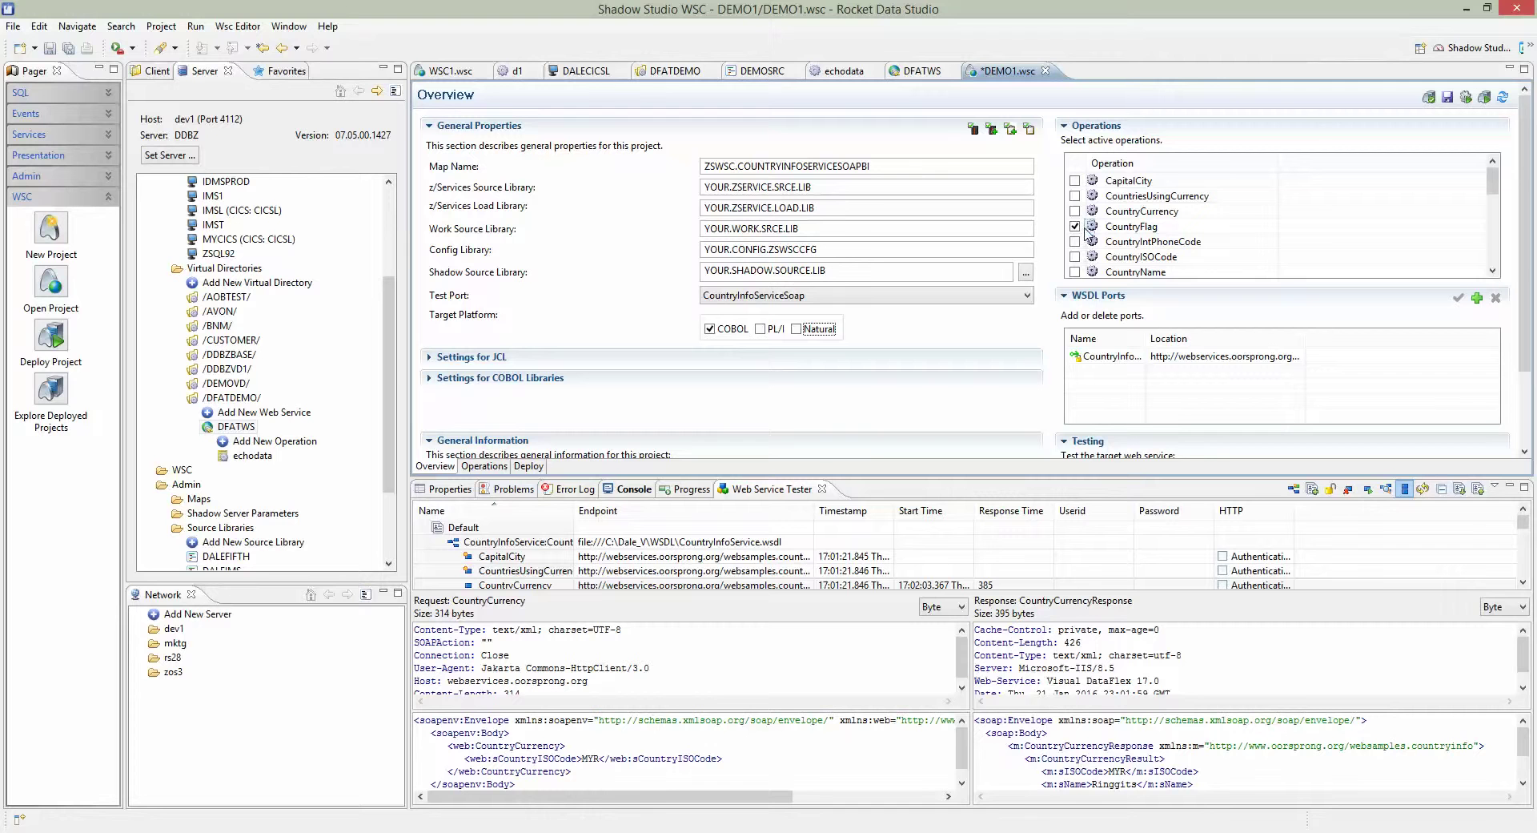
click(1080, 212)
Step: Copy the project properties from WSC1.wsc to the clipboard and paste them into DEMO1.wsc
click(434, 75)
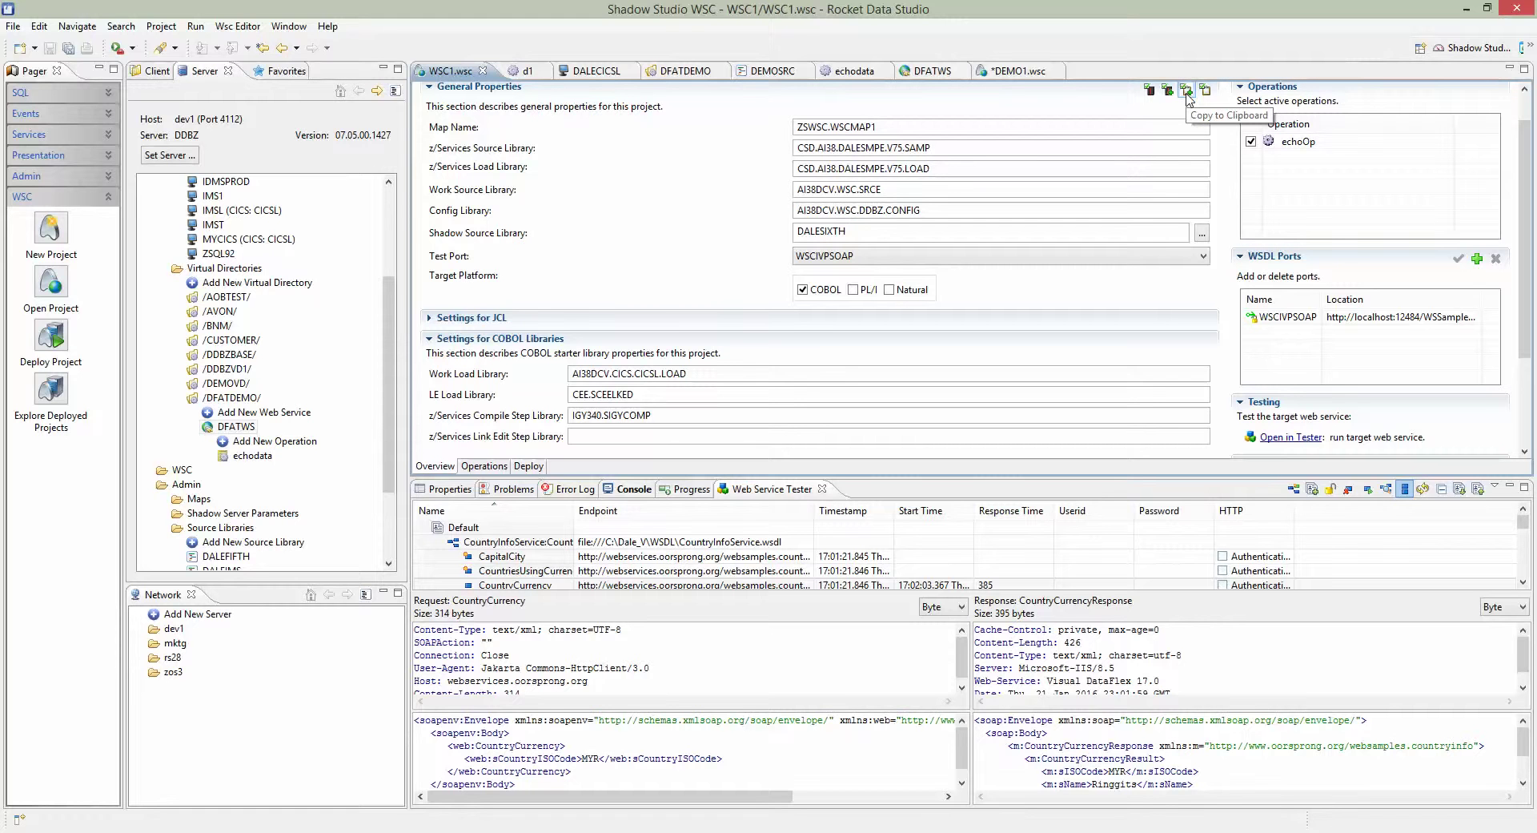
click(1187, 91)
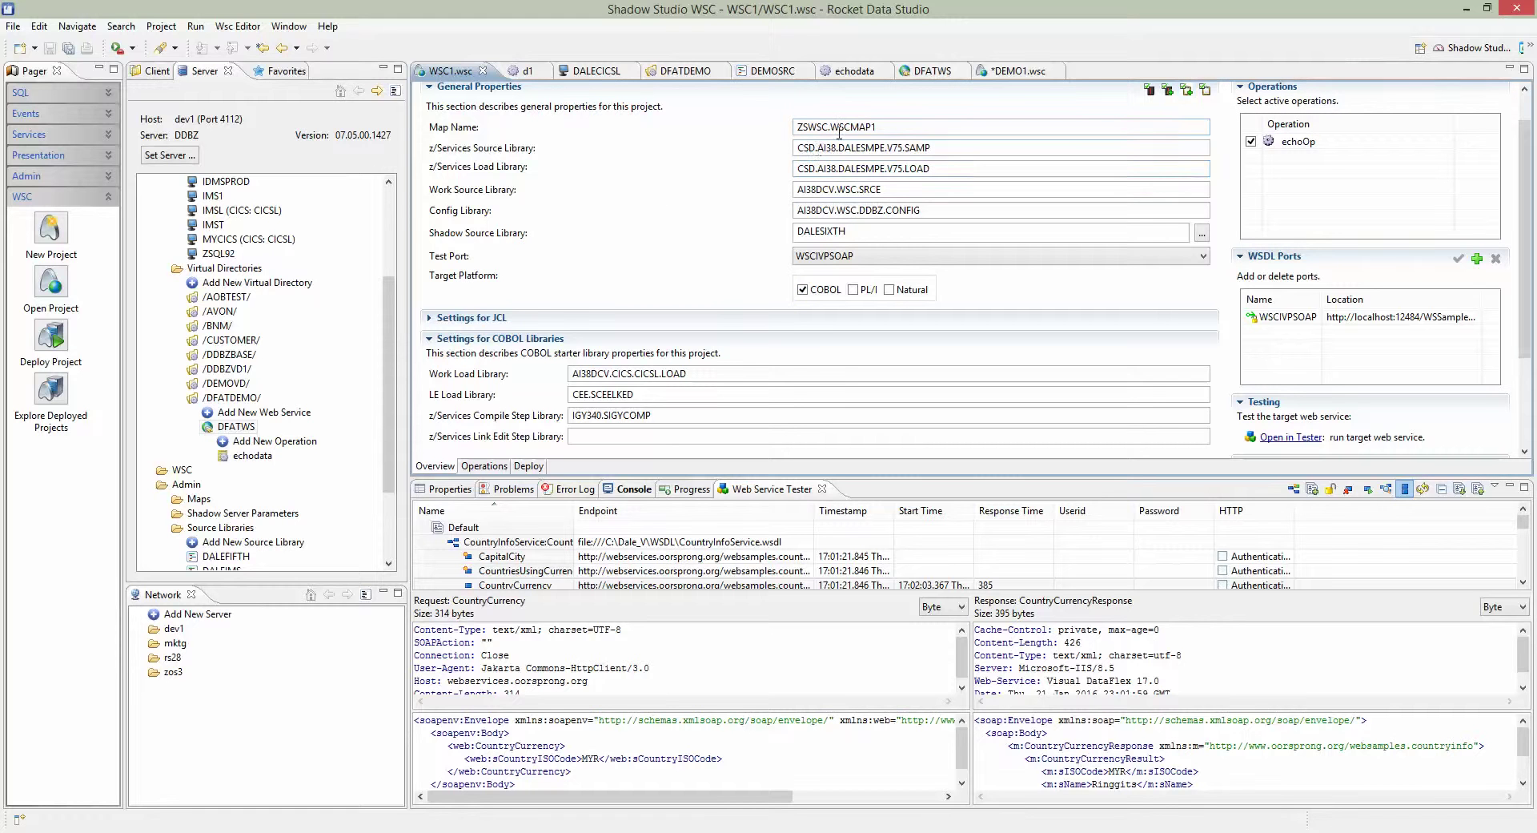
click(1007, 77)
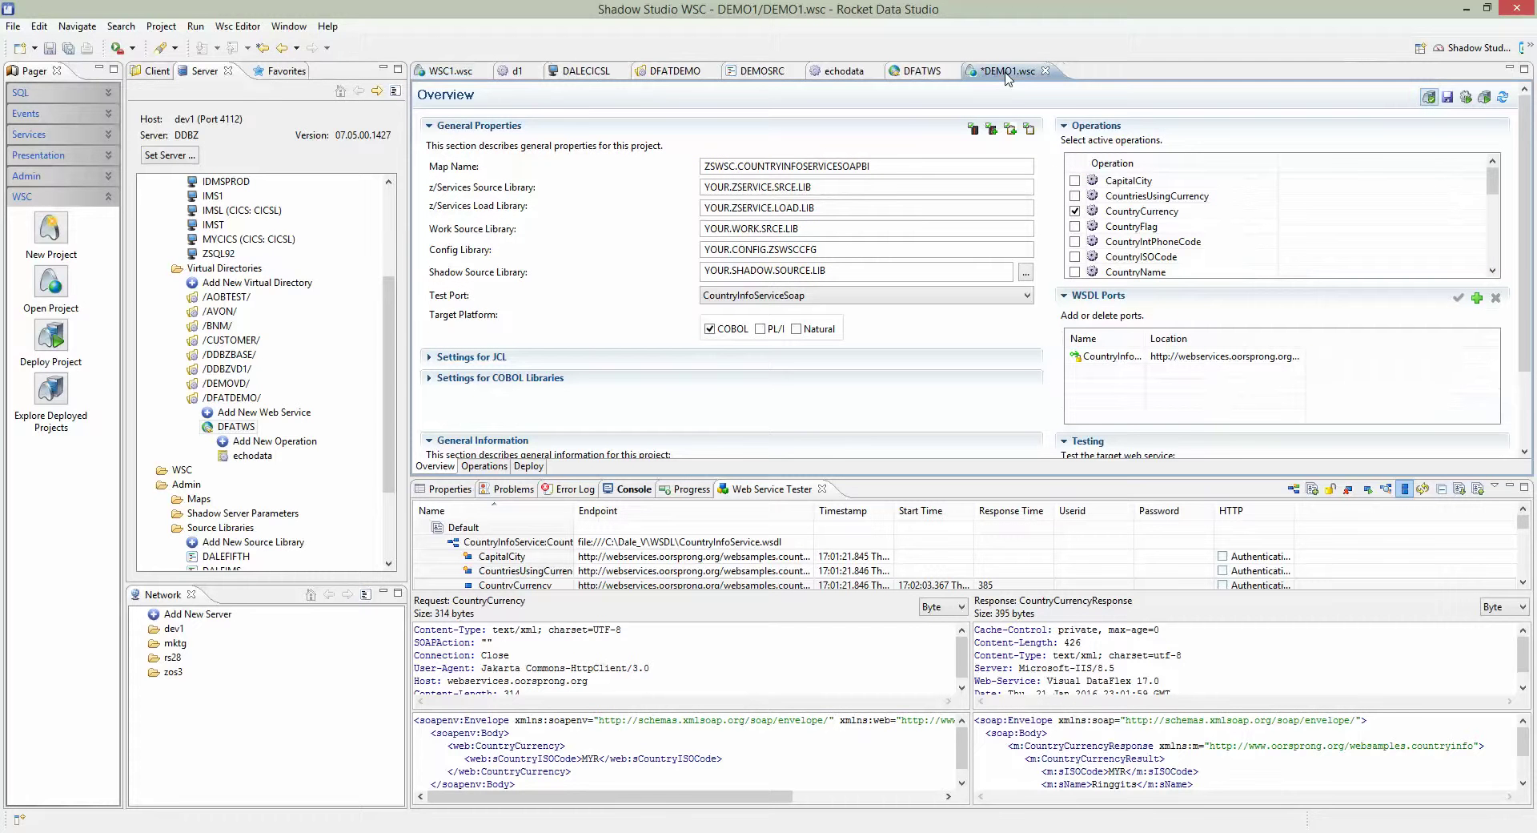
click(1029, 129)
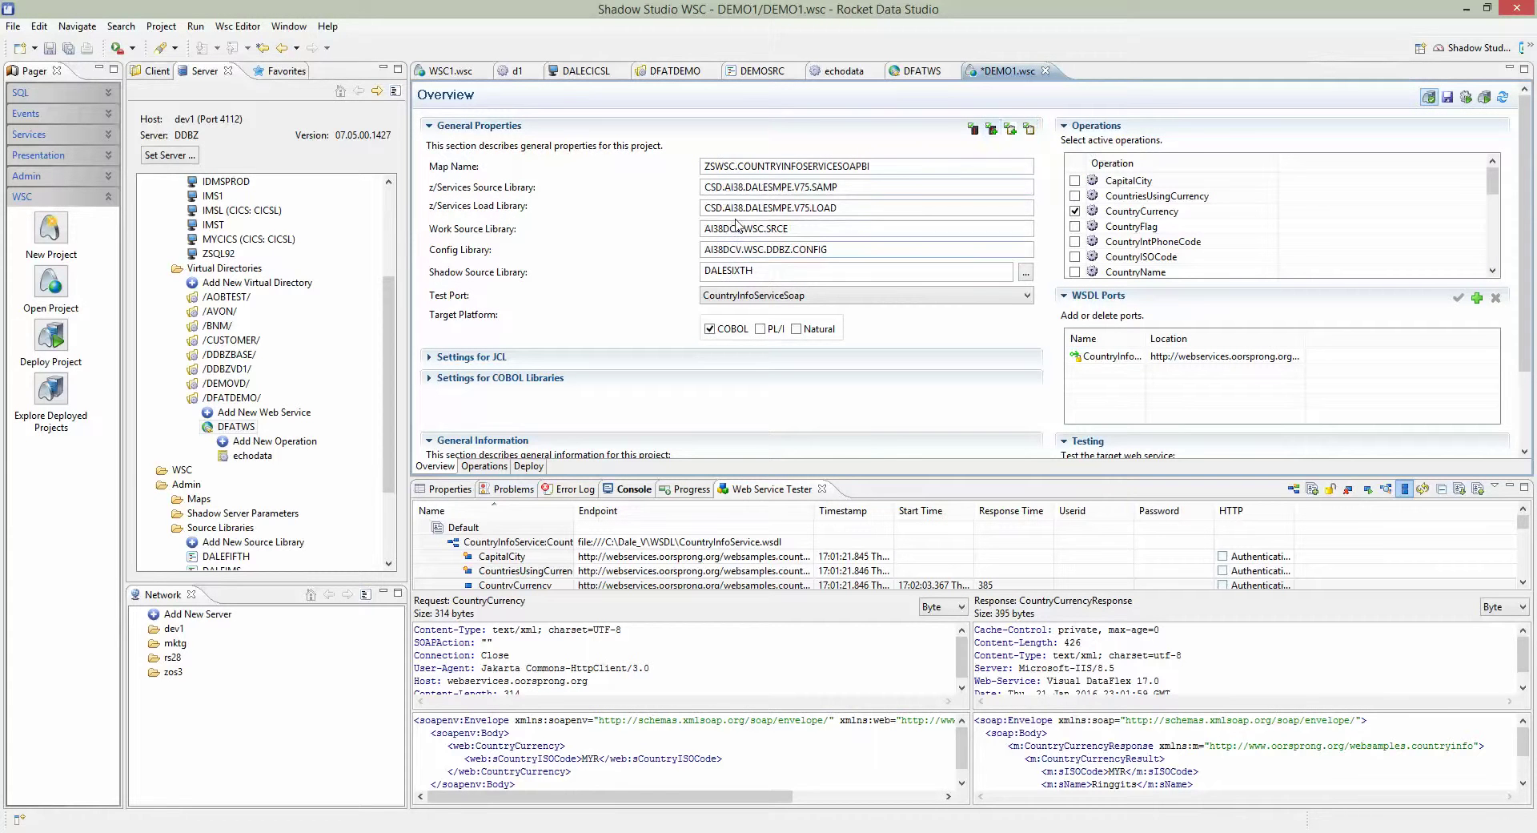
Step: Expand and review the JCL settings and the COBOL library settings of DEMO1
click(429, 356)
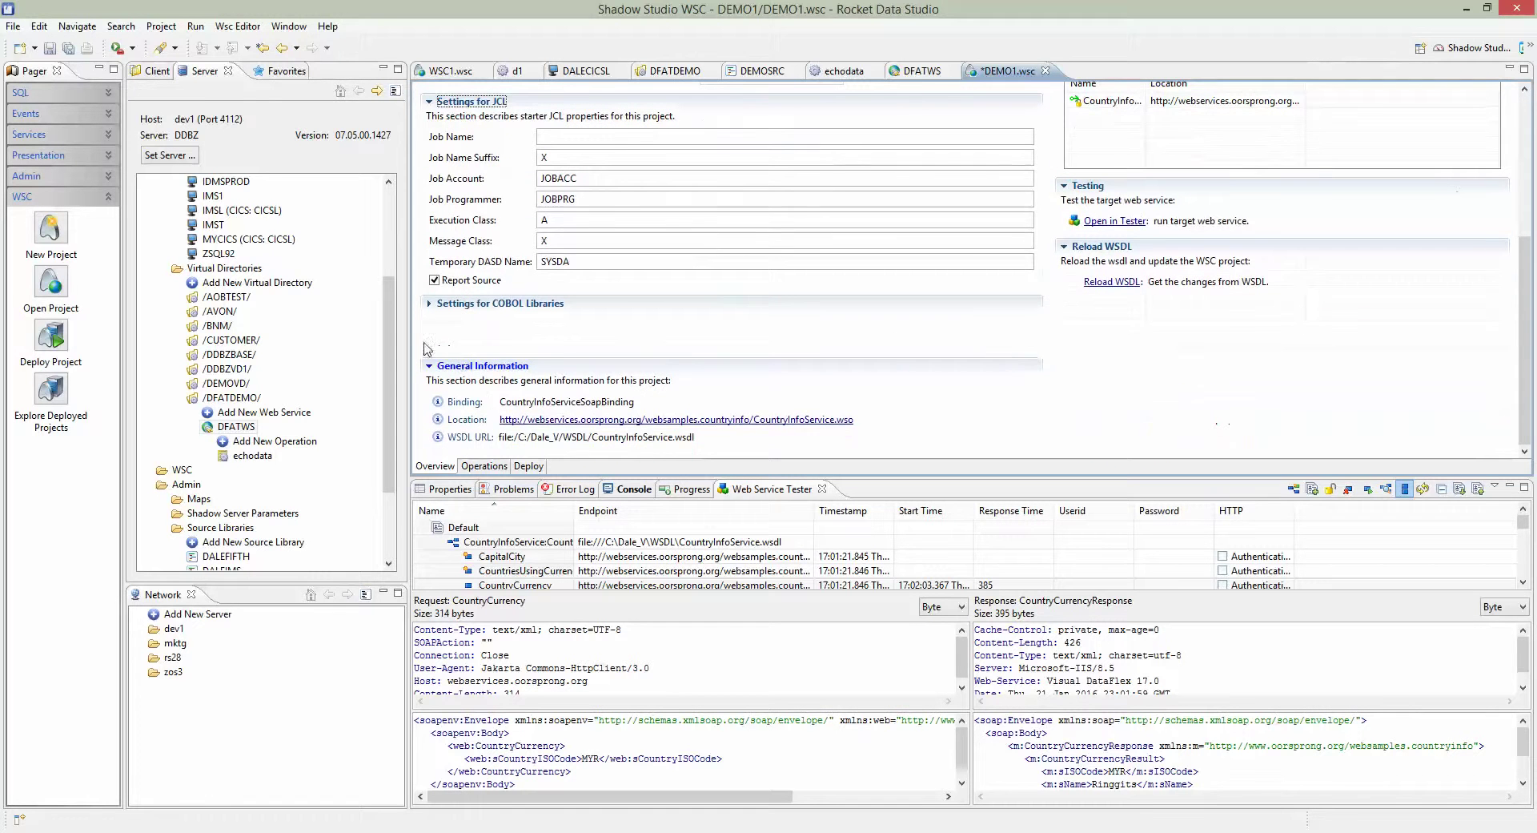
click(434, 305)
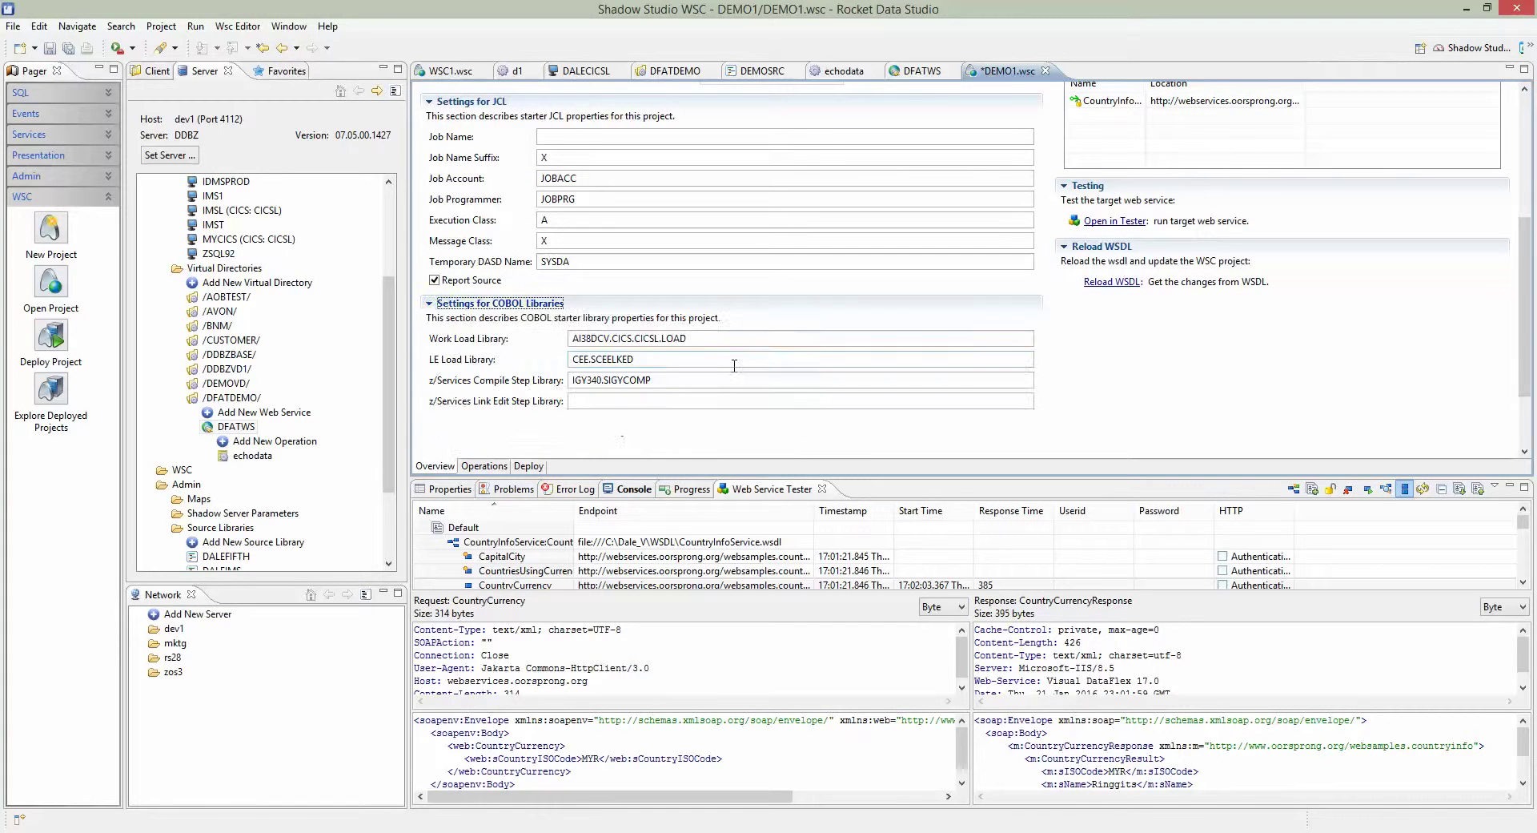
scroll(734, 366, up, 3)
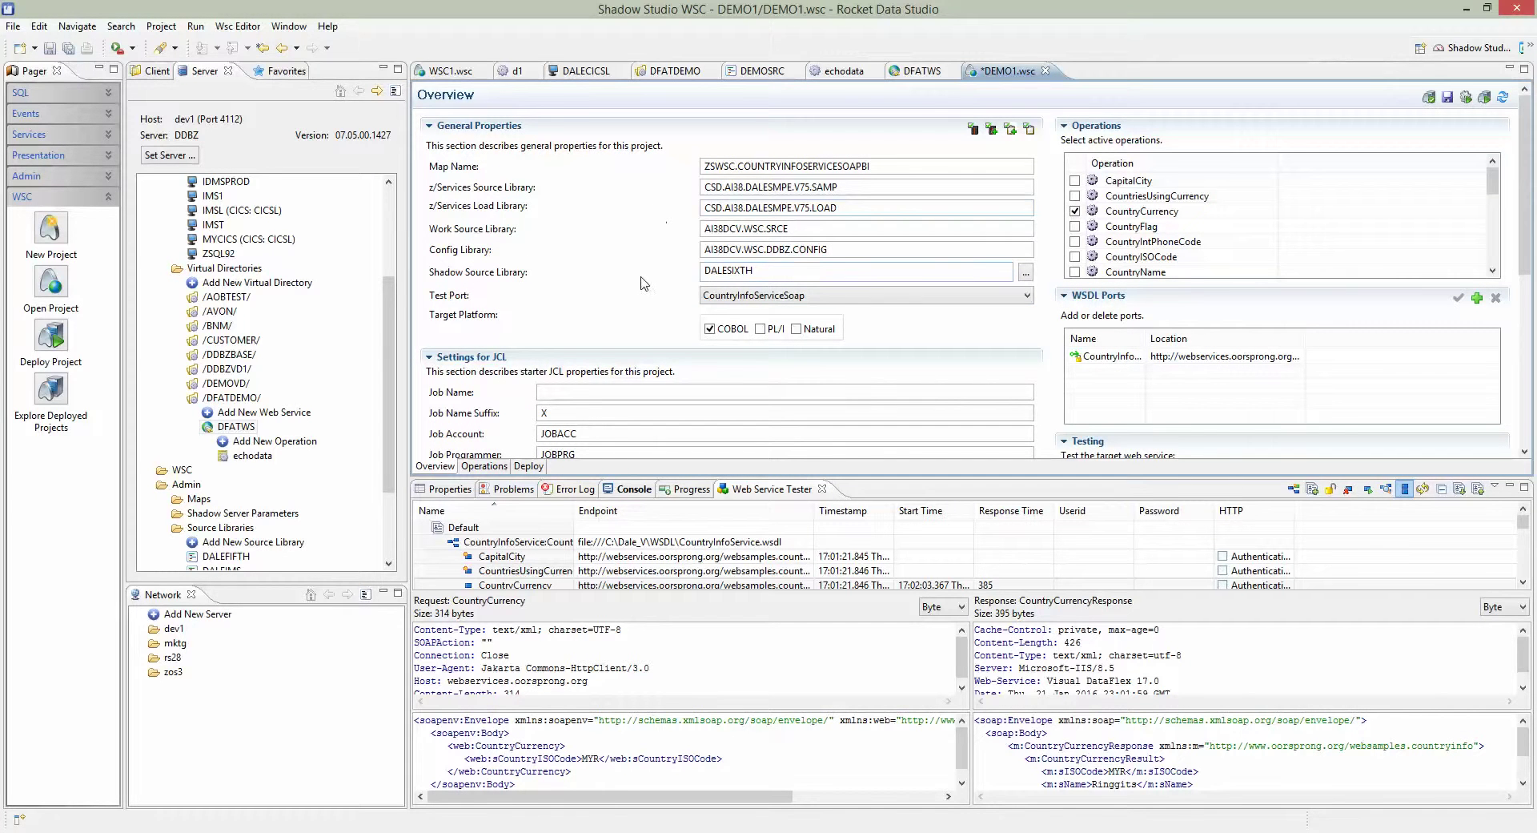
Step: Set the value of the sCountryISOCode input property in the CountryCurrency operation to US and save the project file
click(480, 467)
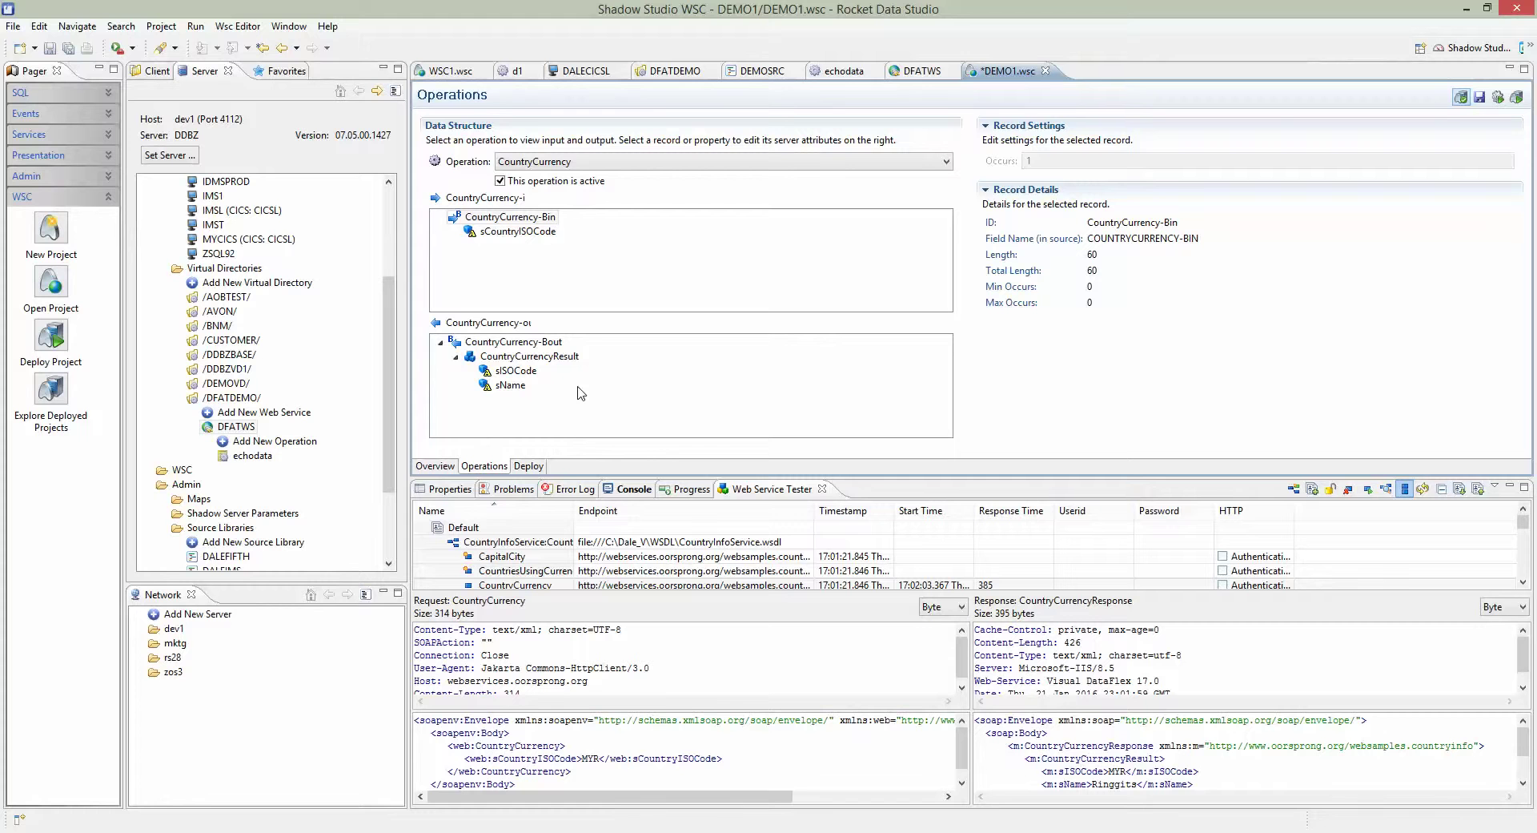
click(500, 233)
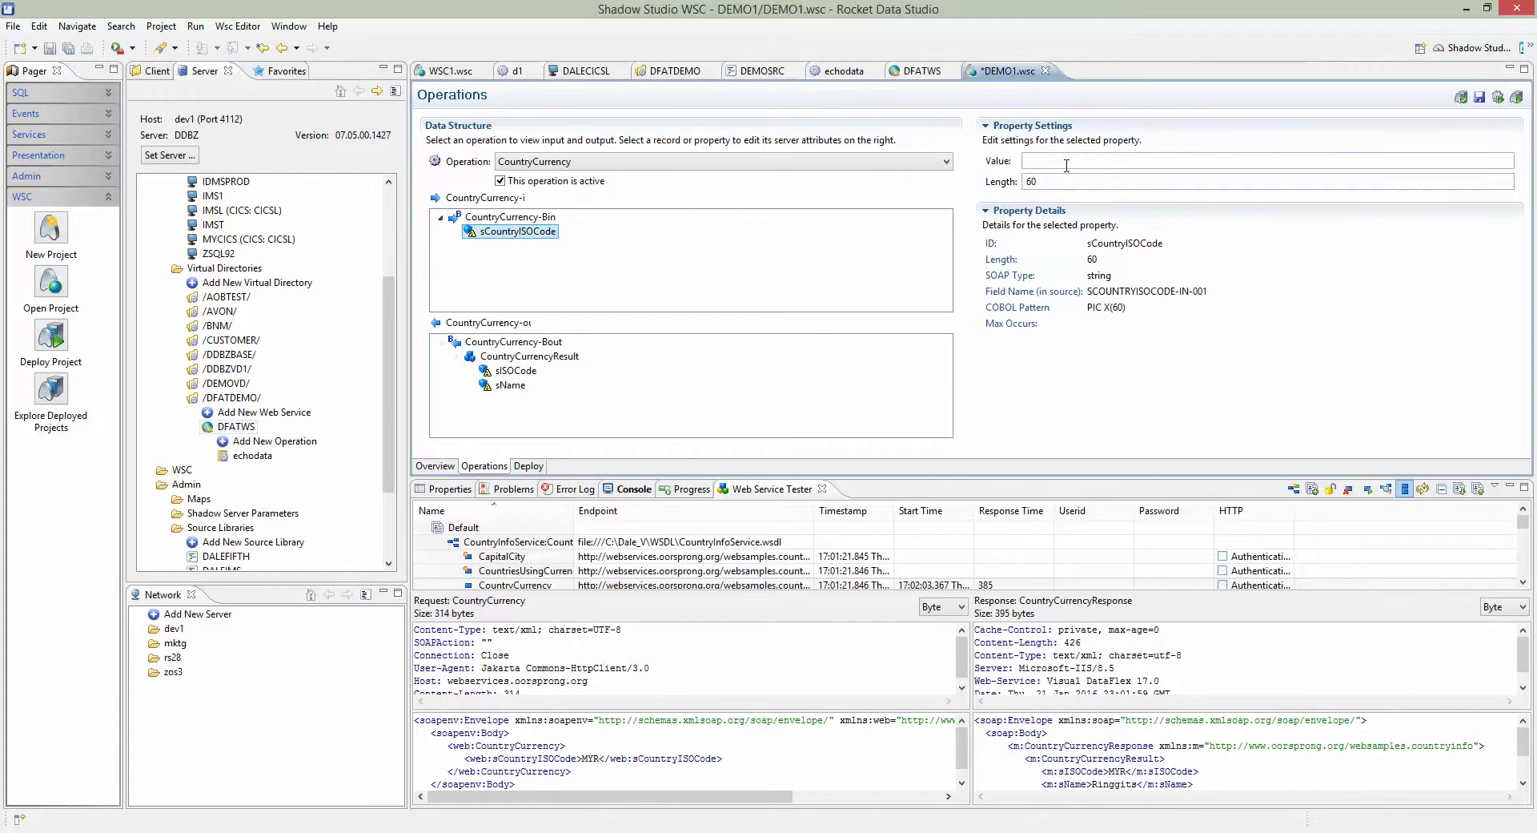
click(1066, 163)
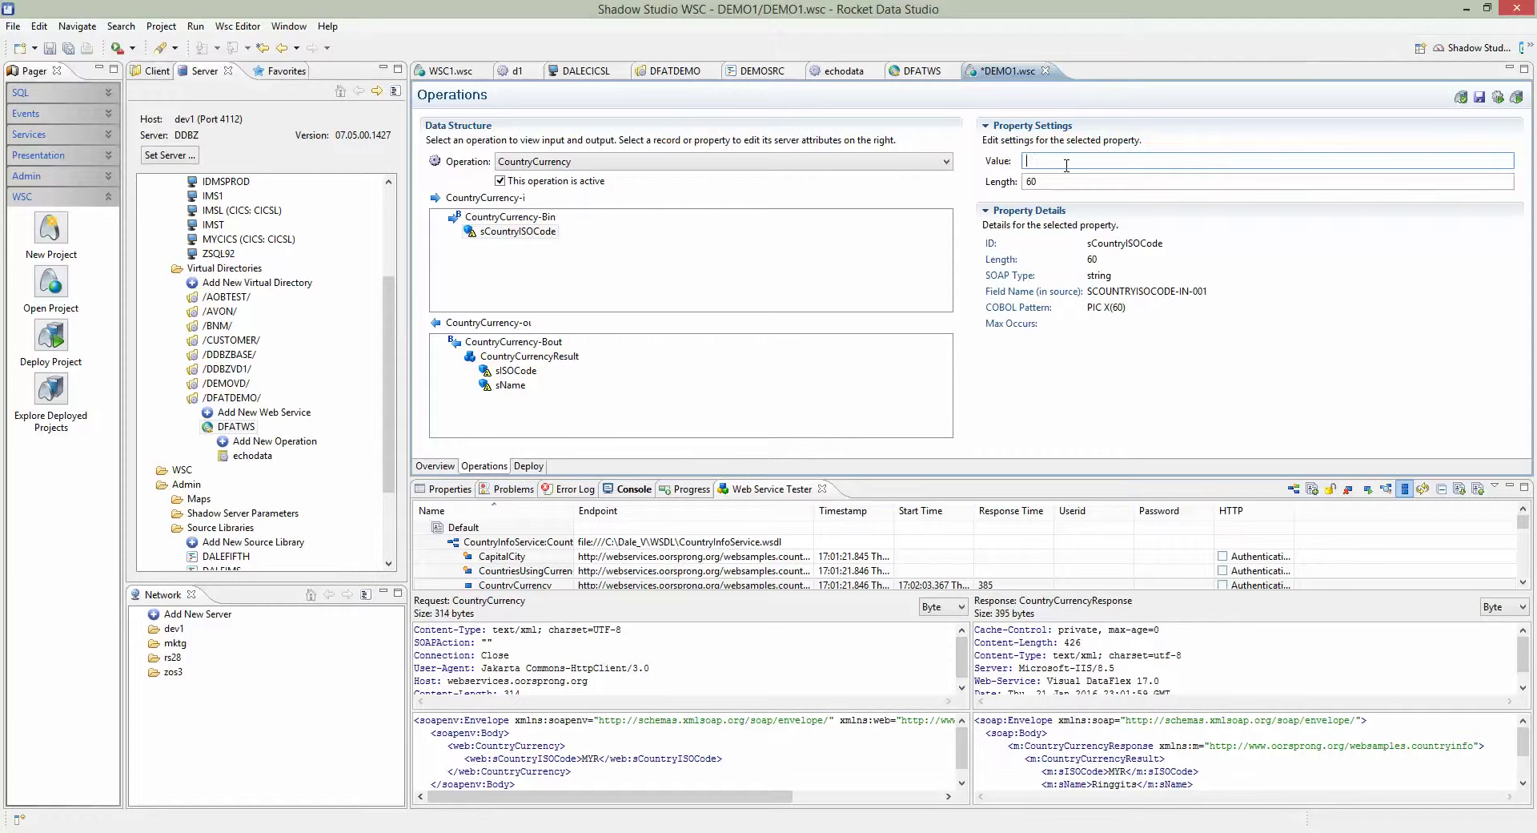
text(US)
key(ctrl+s)
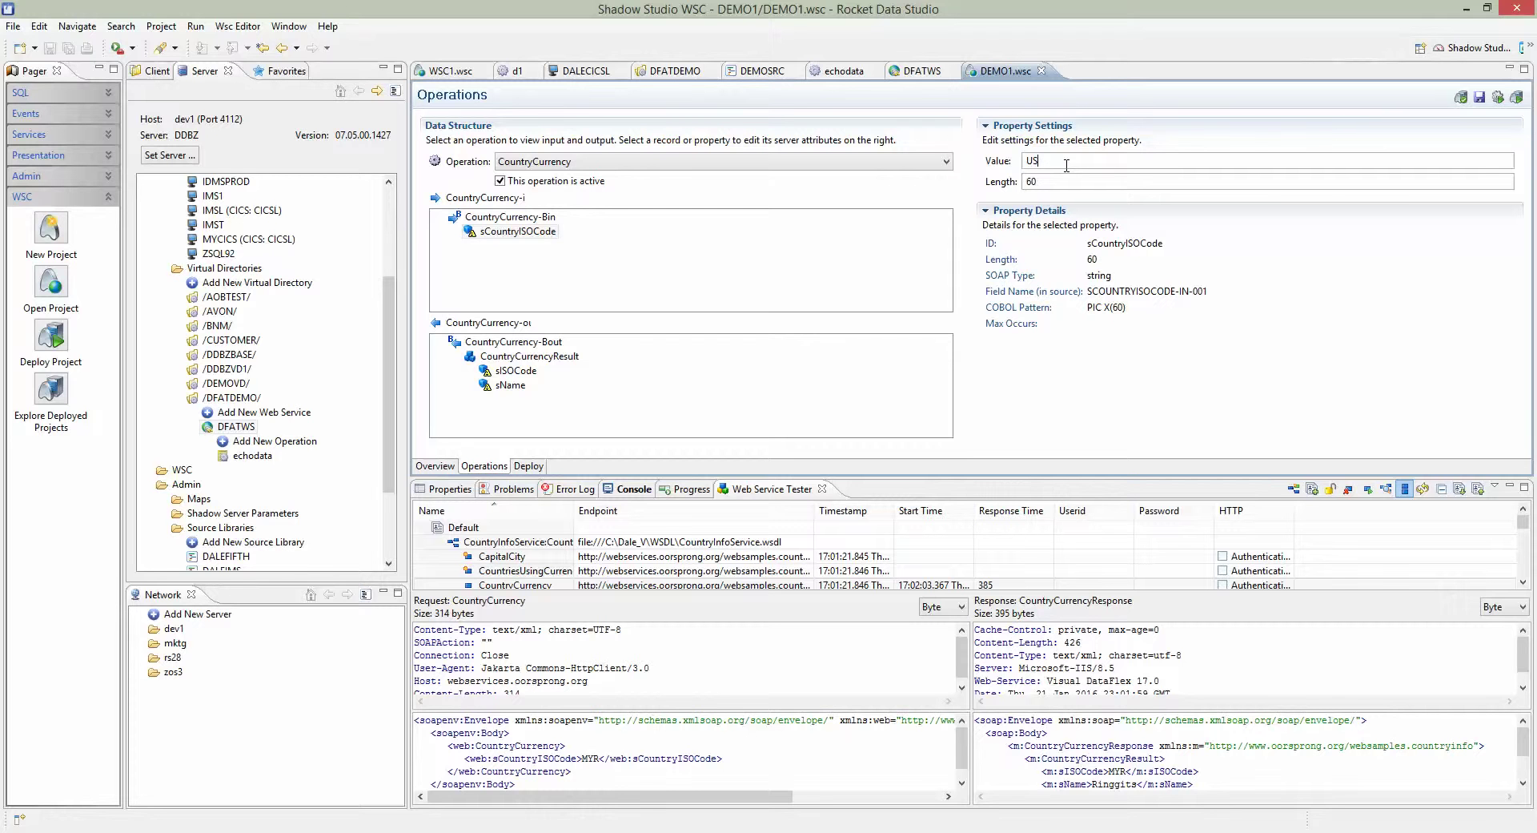
click(1066, 163)
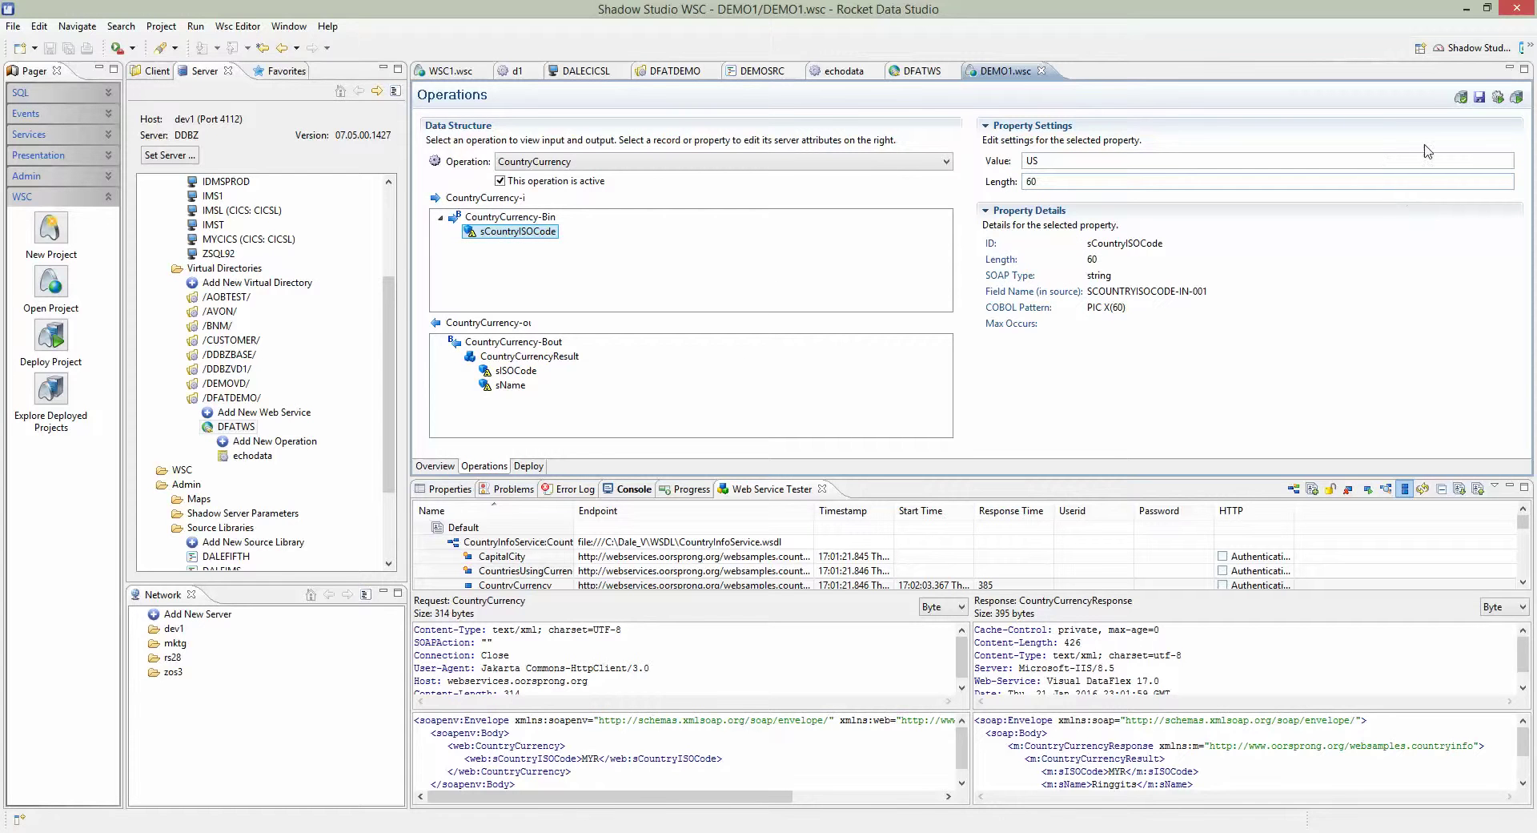
Step: Save DEMO1.wsc again and generate the project artifacts
click(1479, 99)
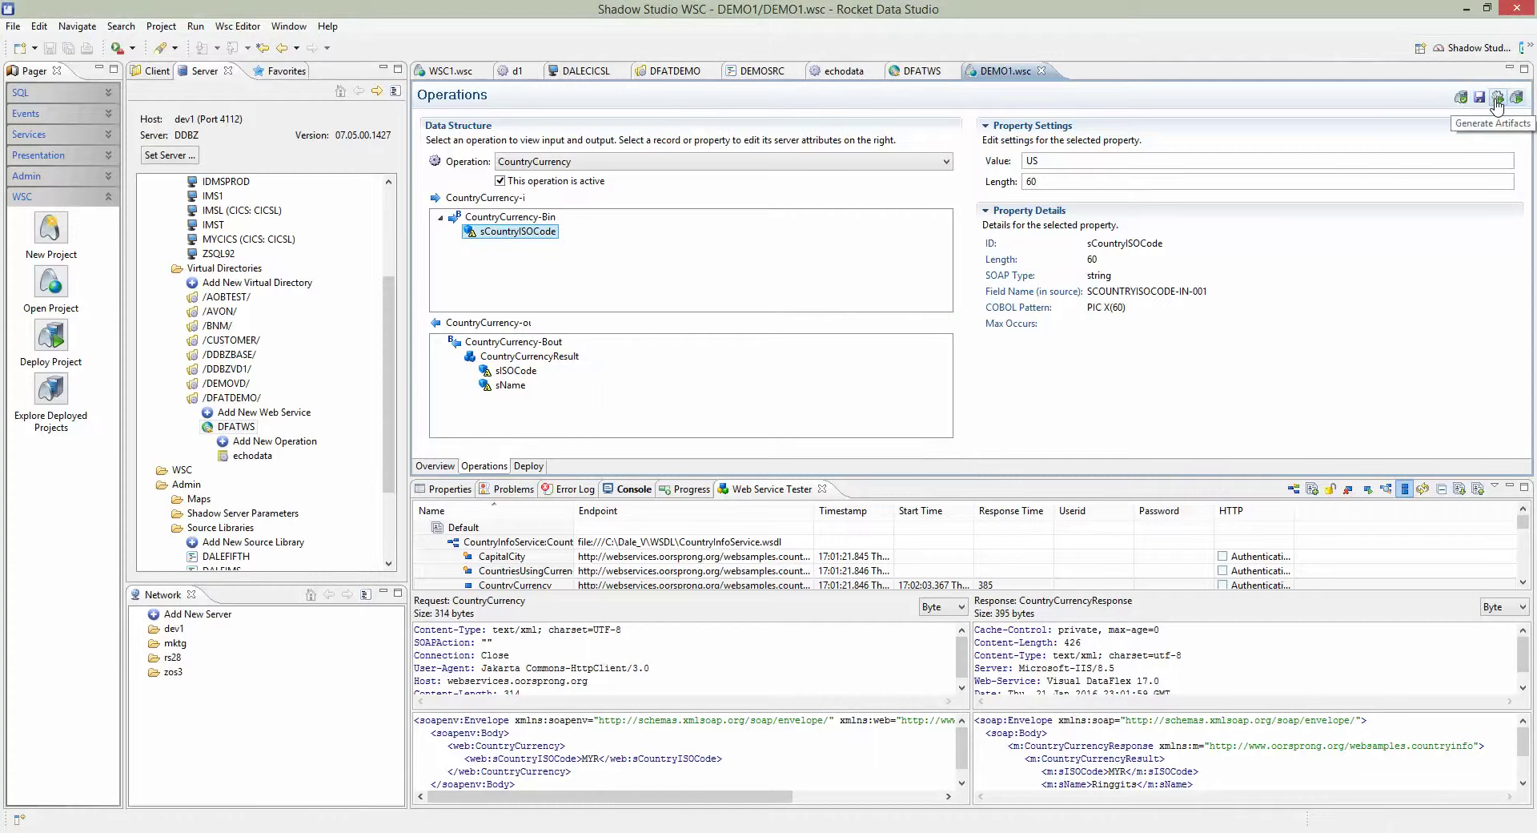
click(1496, 99)
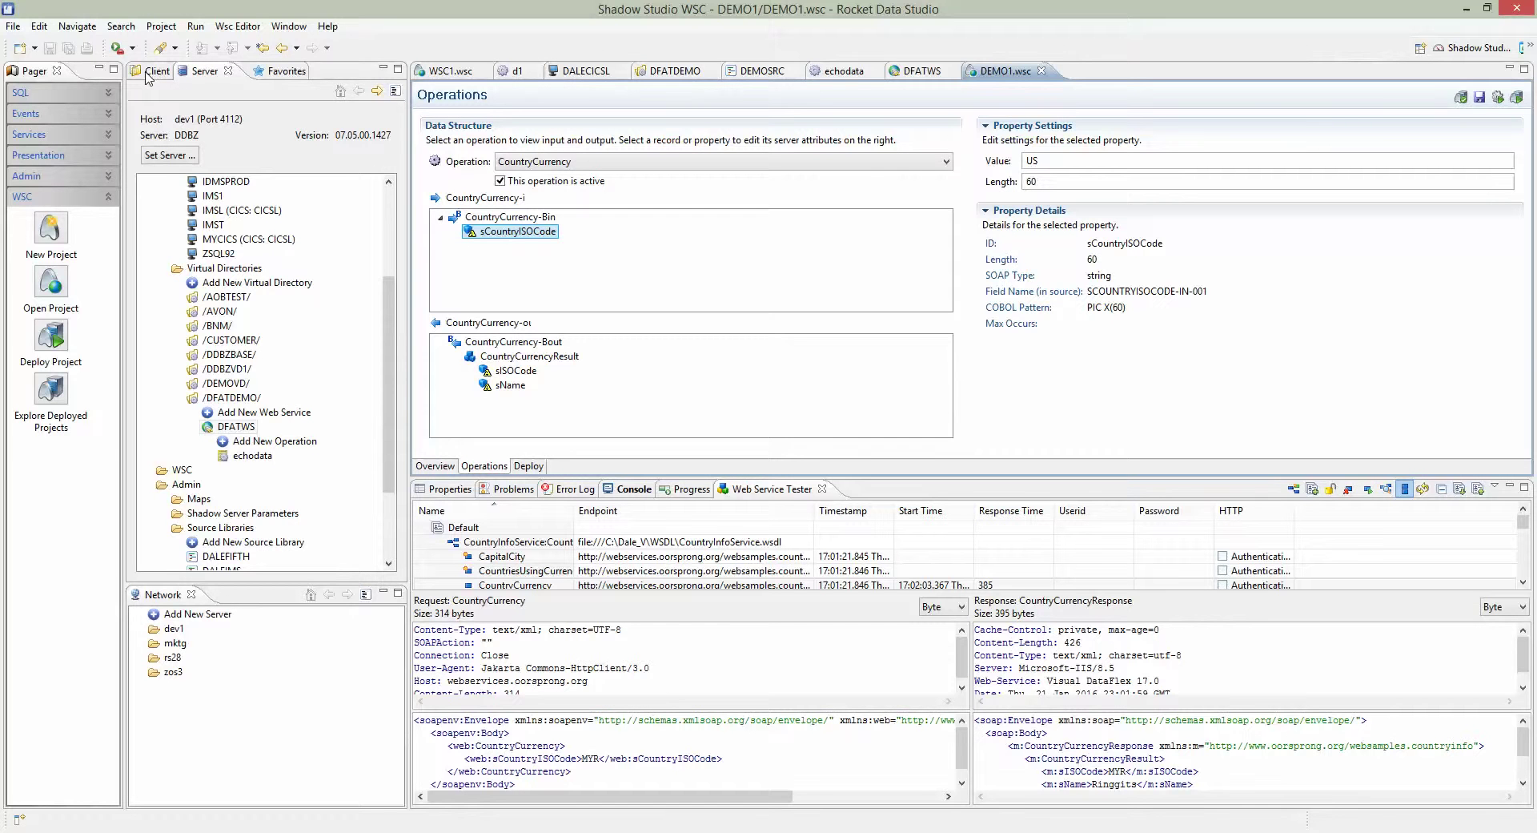
Step: Open the generated DEMO1Starter.cbl from the DEMO1 project and examine its copybooks and the PERFORM RUN-COUNTRYCURRENCY call
click(152, 71)
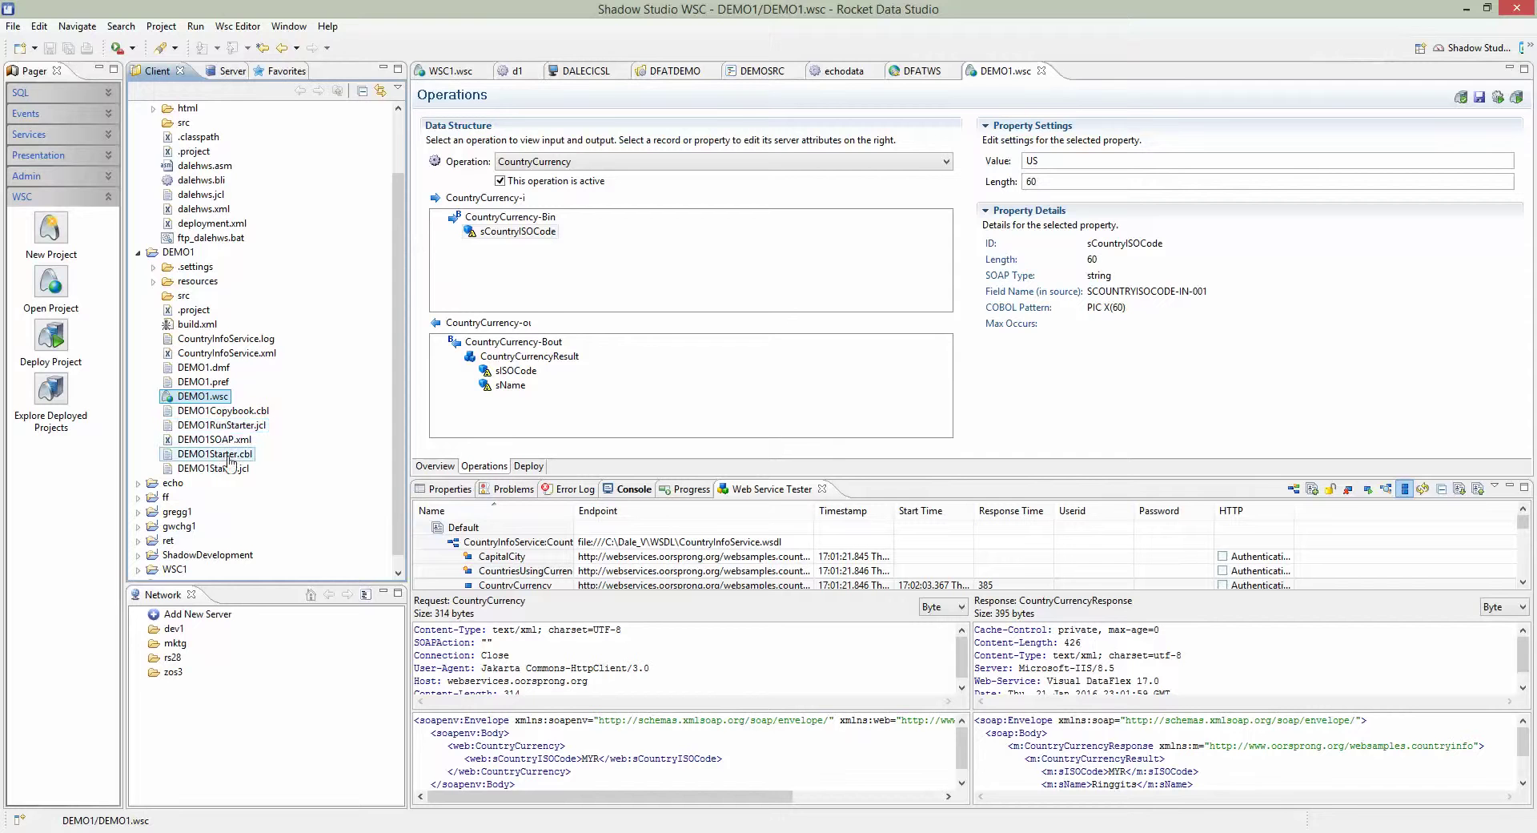
double_click(228, 457)
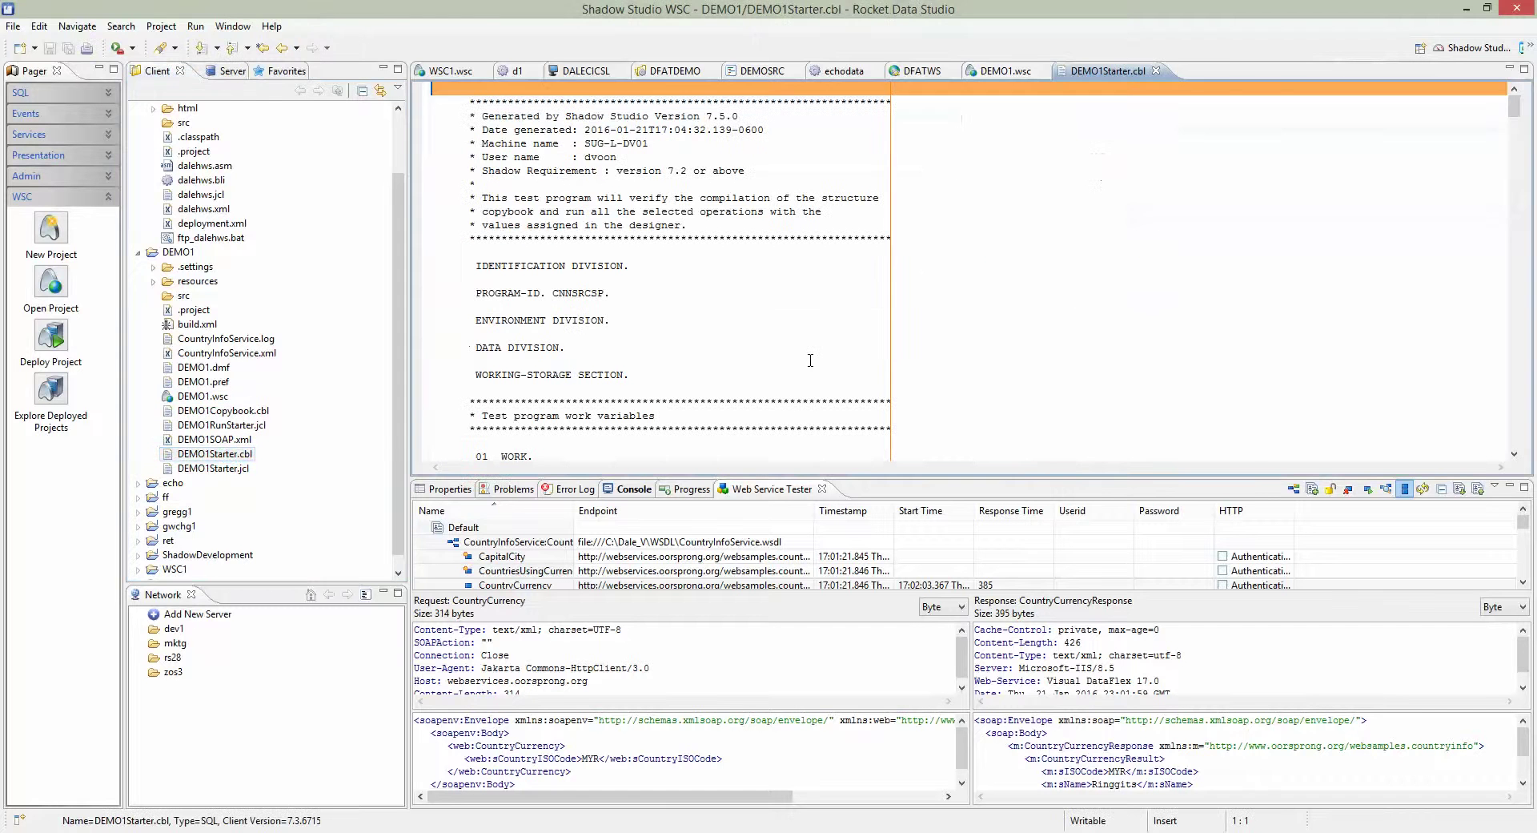
click(1102, 341)
scroll(975, 346, down, 14)
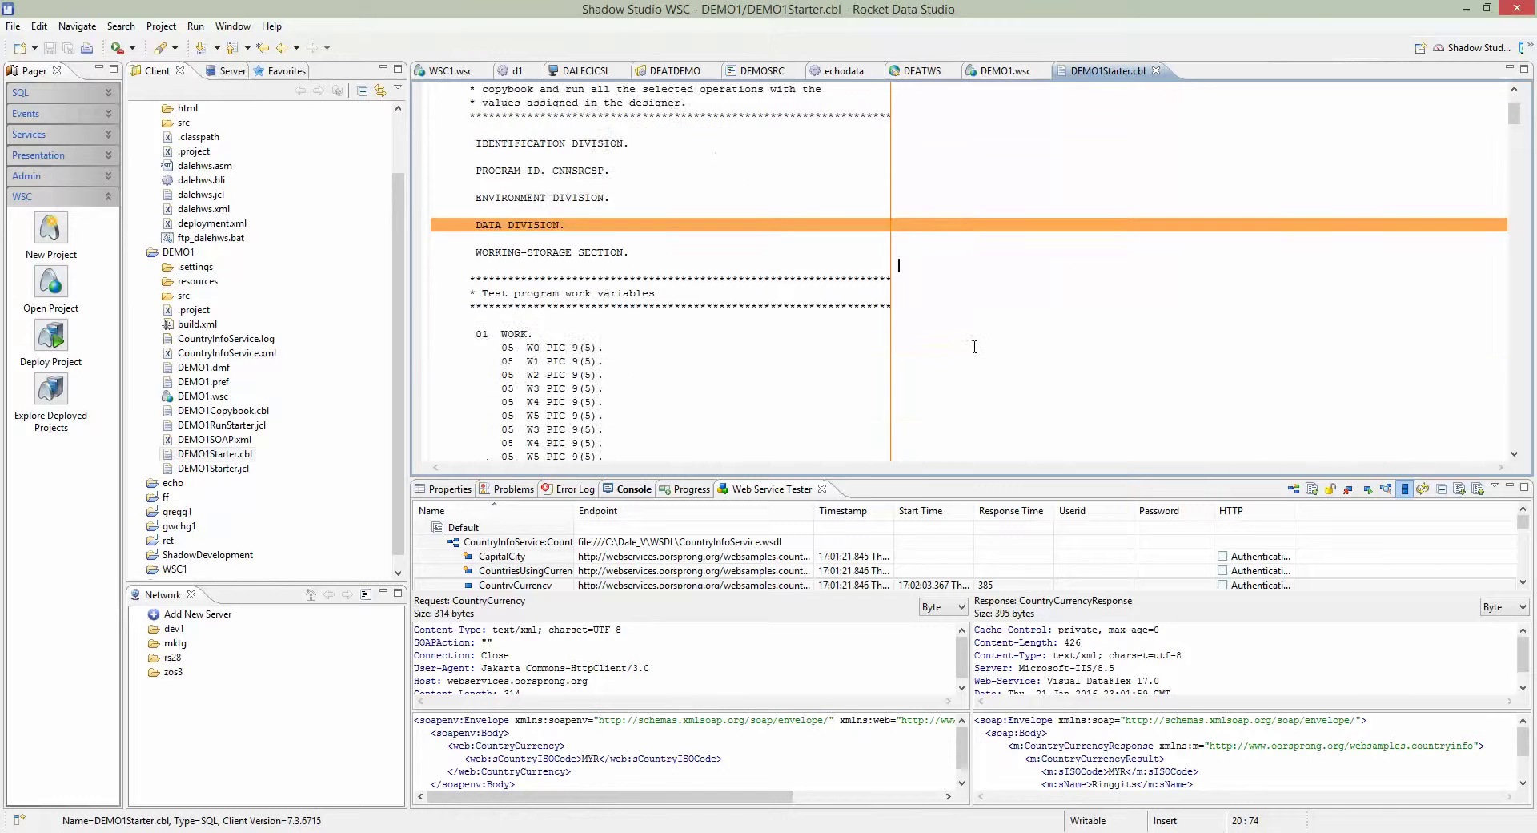
scroll(975, 346, up, 3)
scroll(799, 322, down, 2)
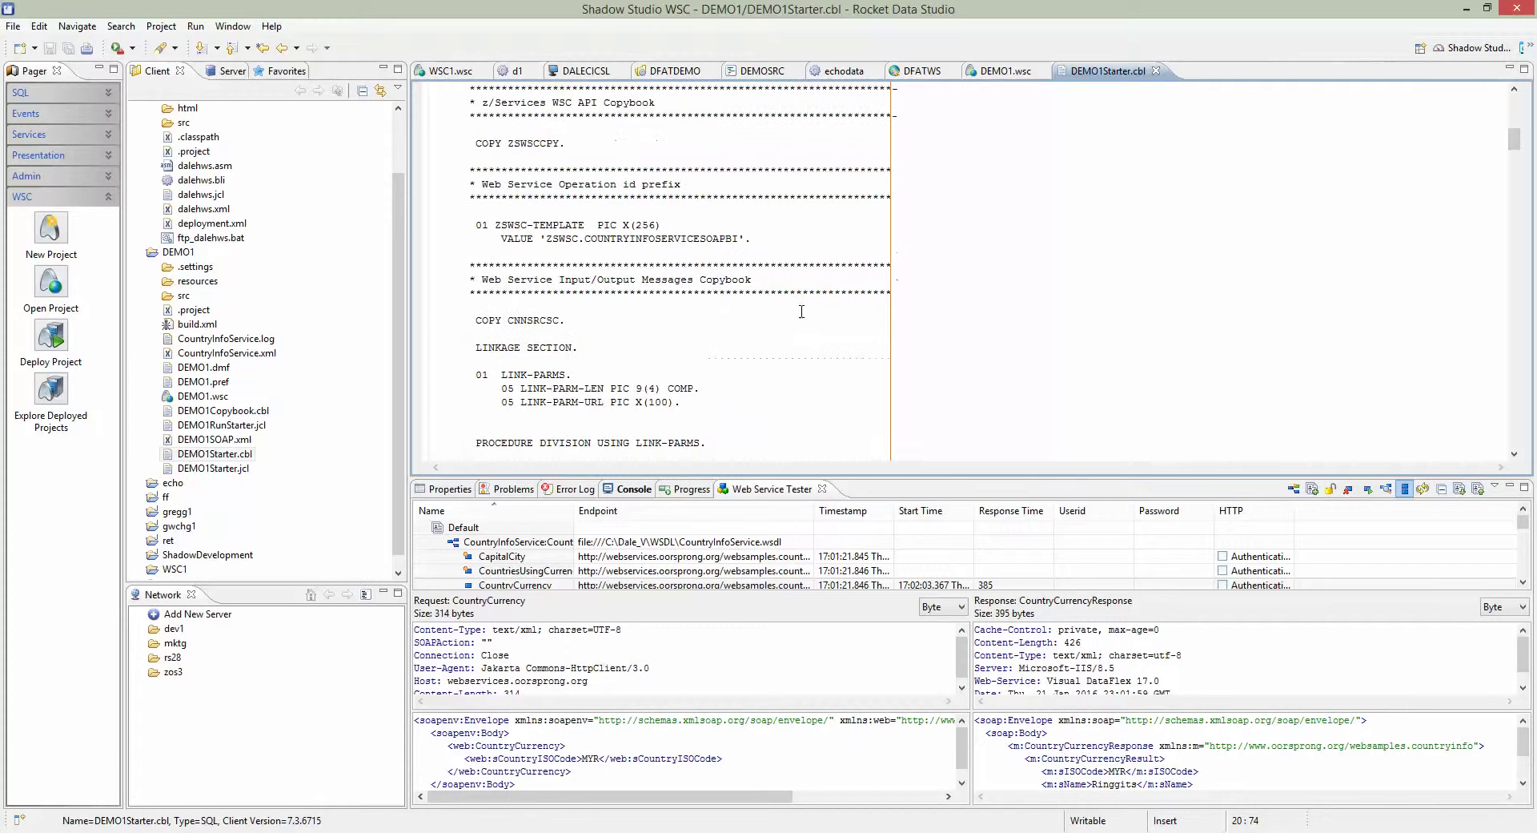
scroll(801, 297, down, 15)
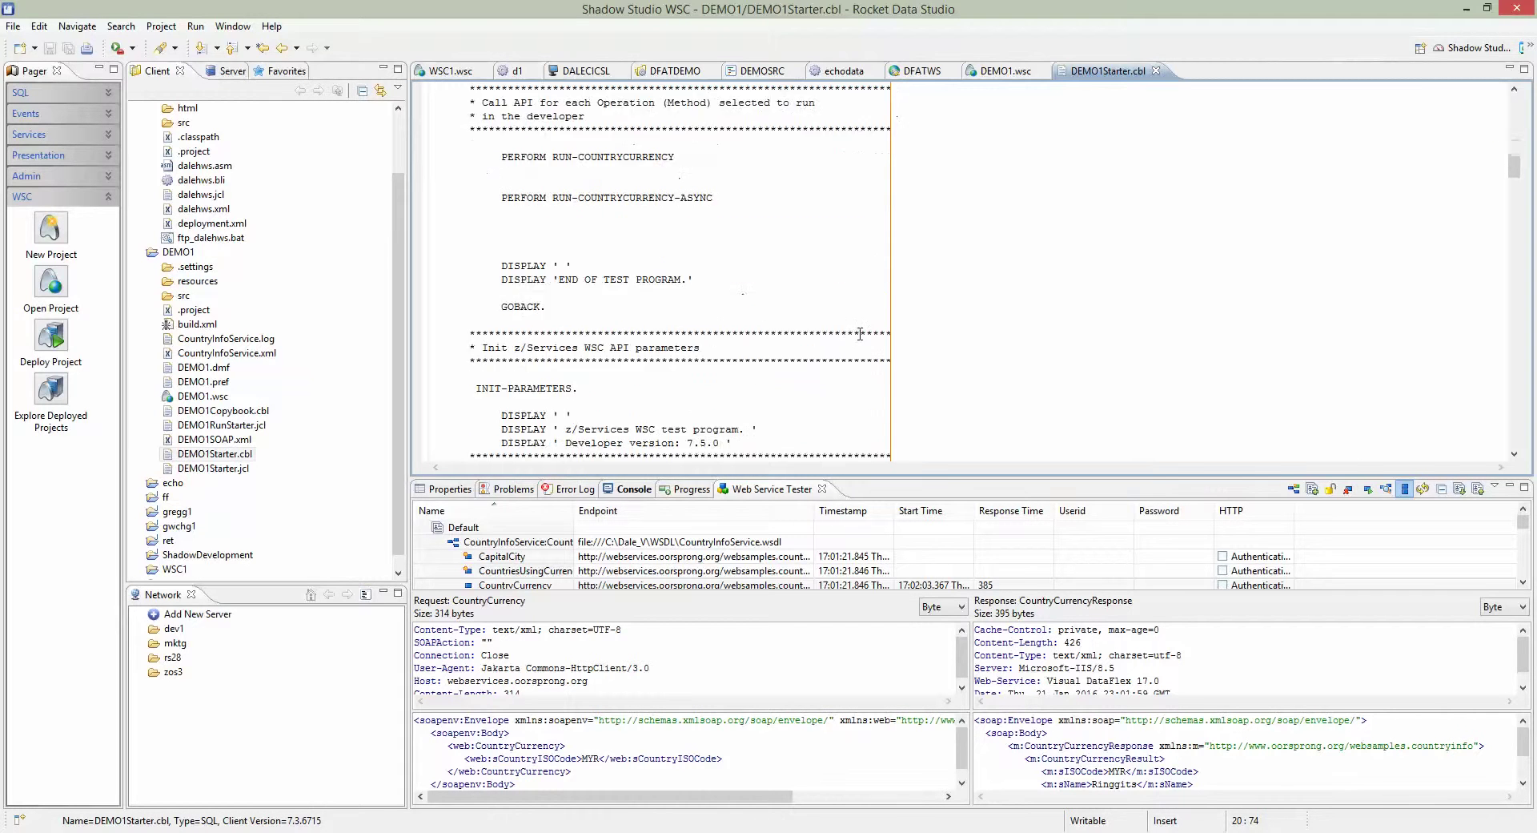
drag(496, 157, 676, 159)
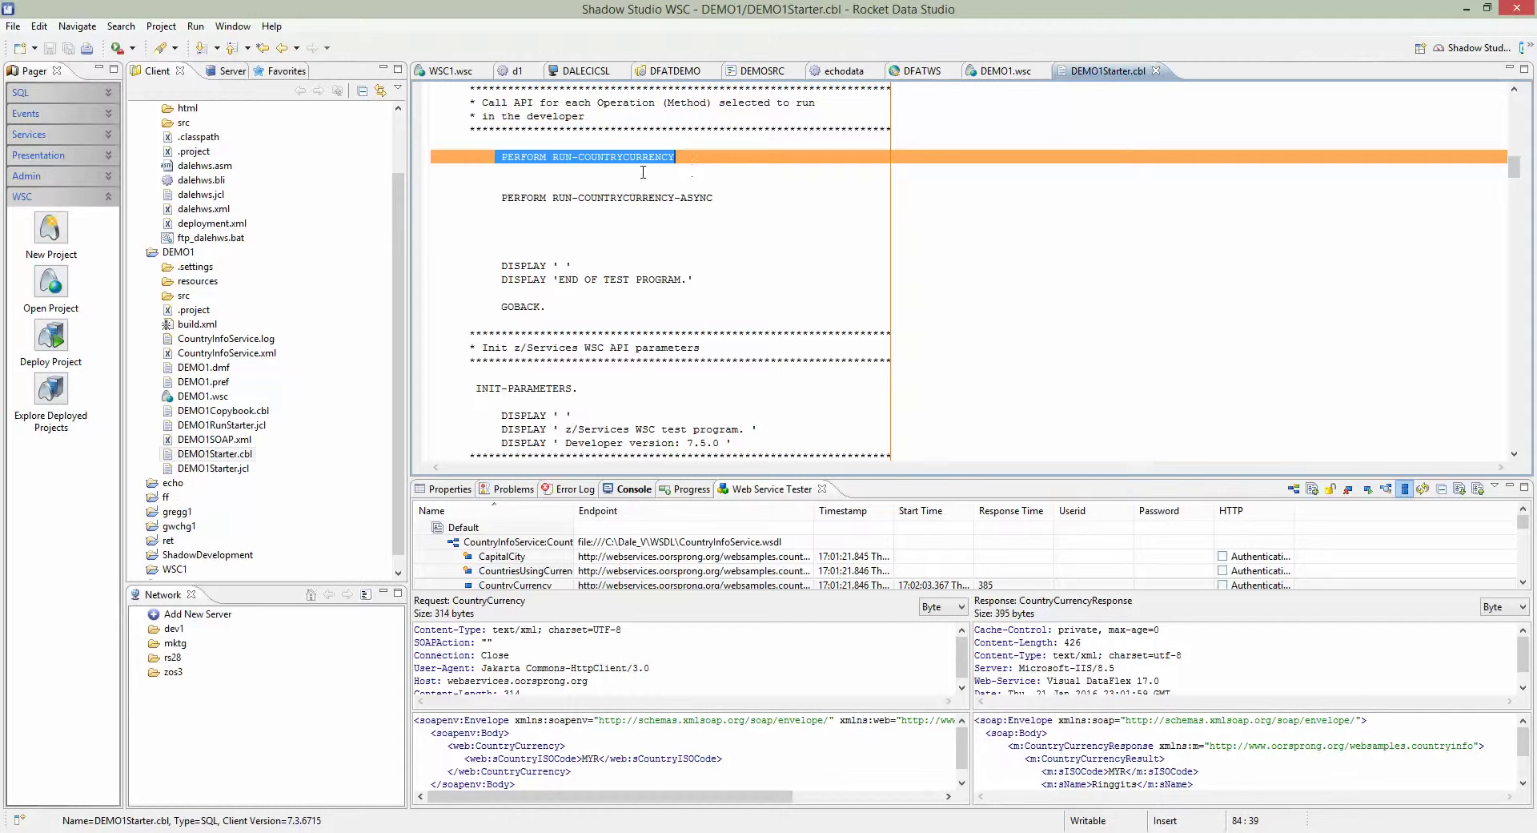
Step: Comment out the PERFORM RUN-COUNTRYCURRENCY-ASYNC line in DEMO1Starter.cbl with an asterisk and save the file
click(566, 158)
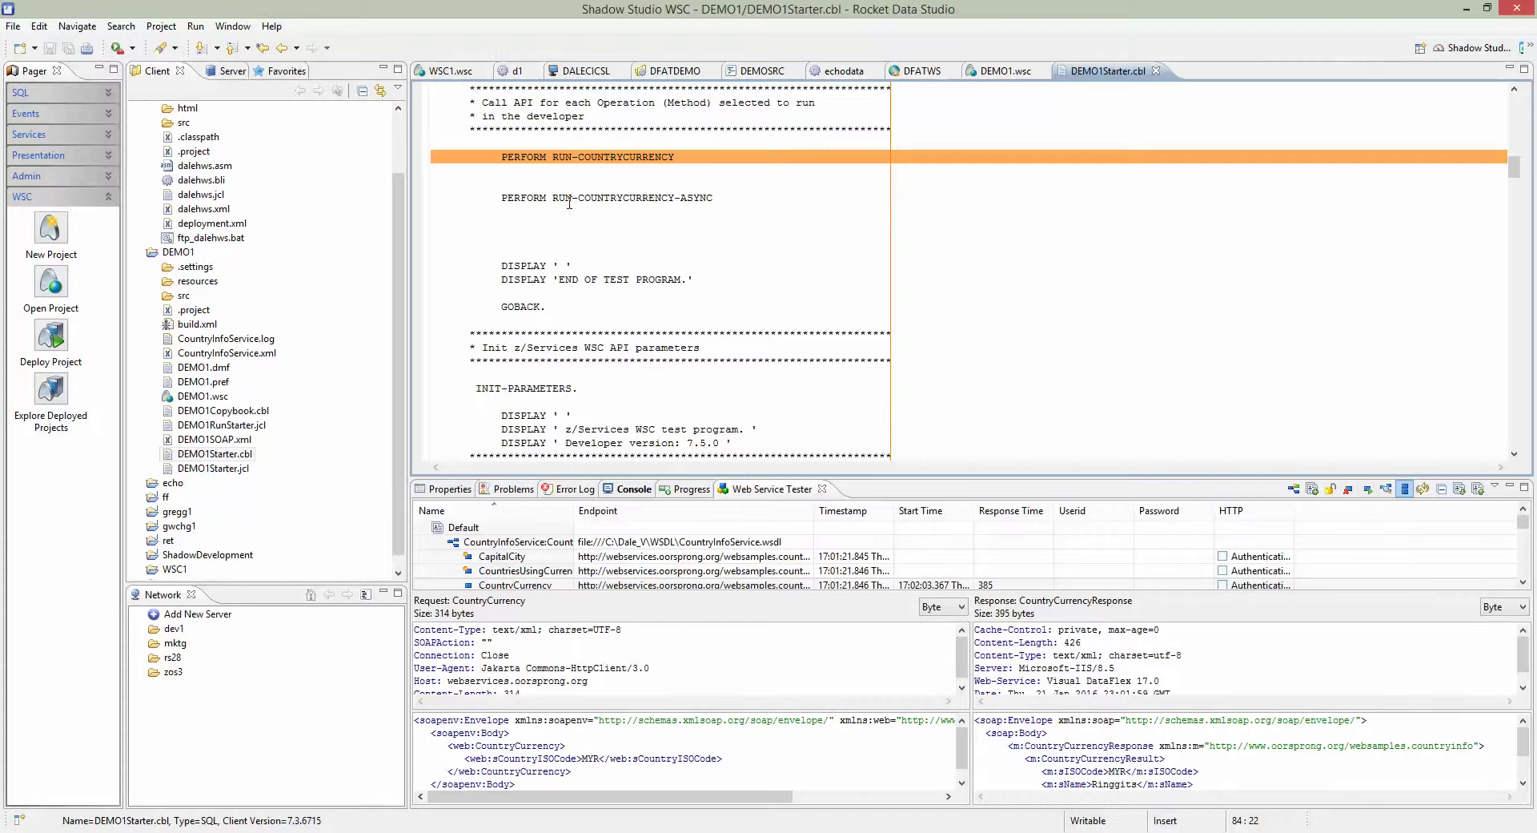
double_click(609, 198)
click(744, 210)
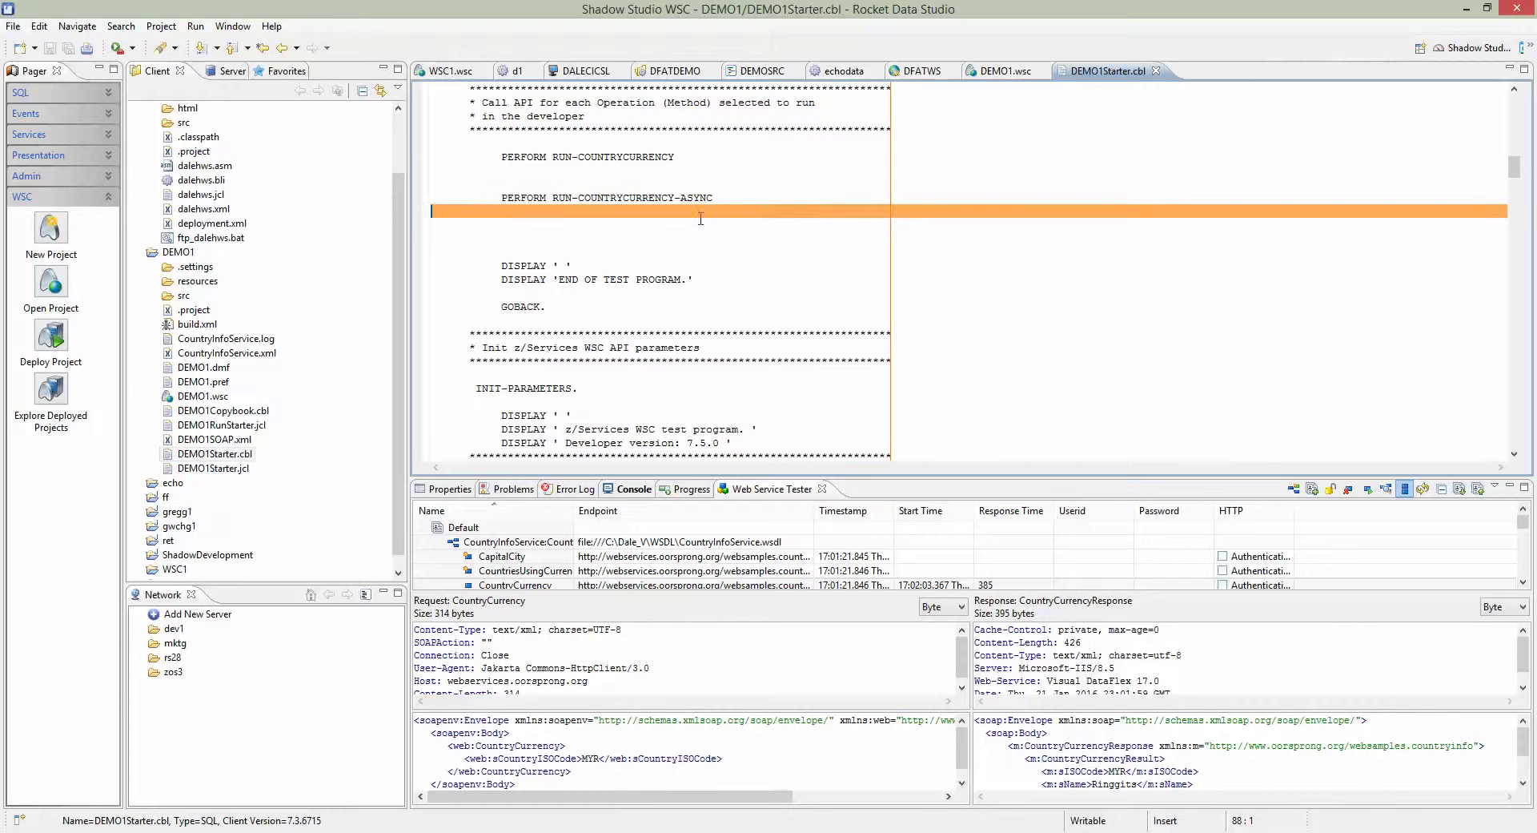
click(471, 198)
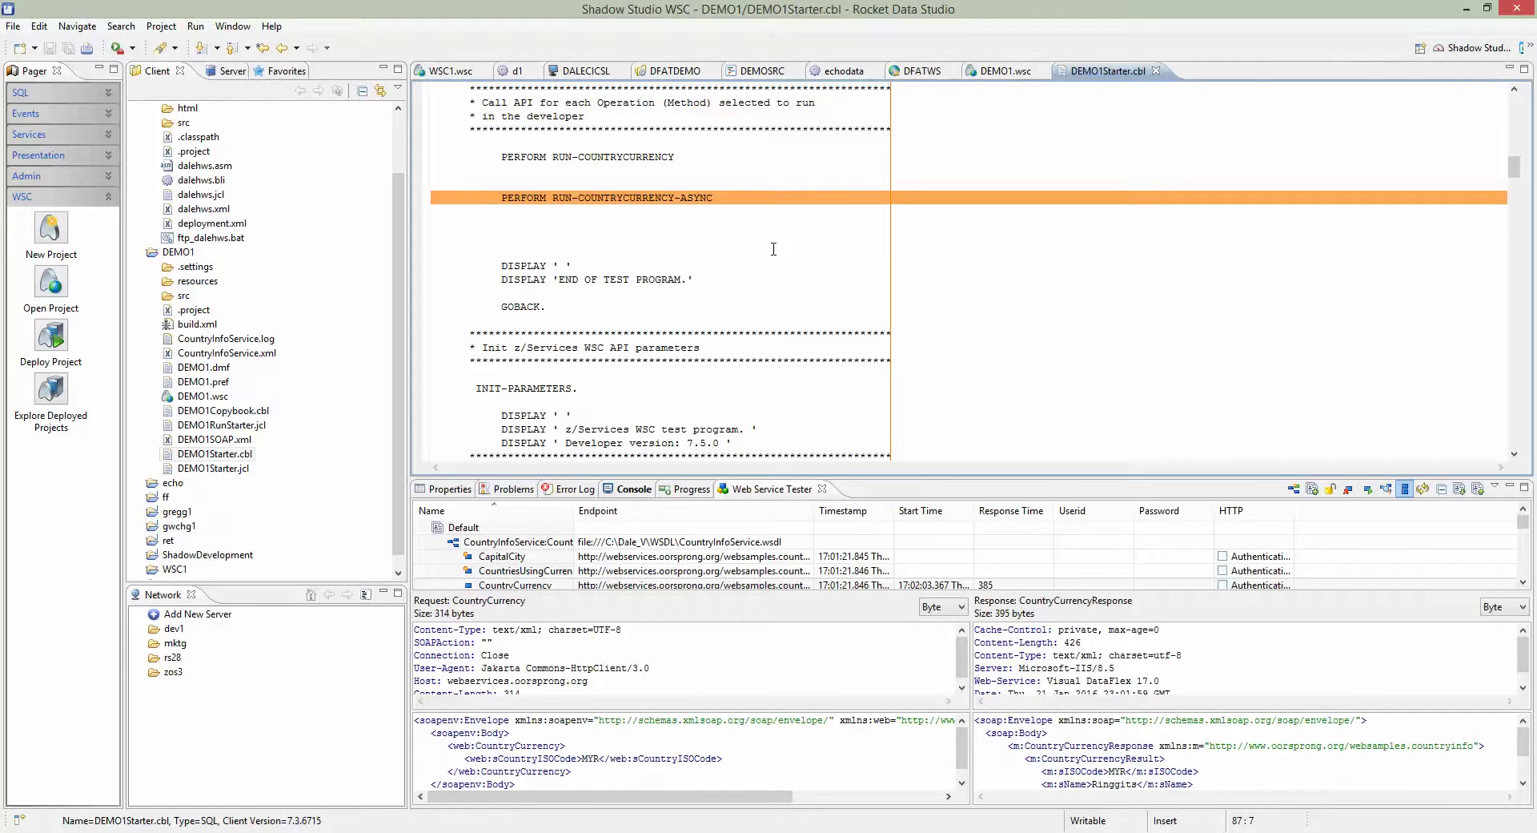
key(Right)
text(*)
key(Up)
key(Up)
key(Up)
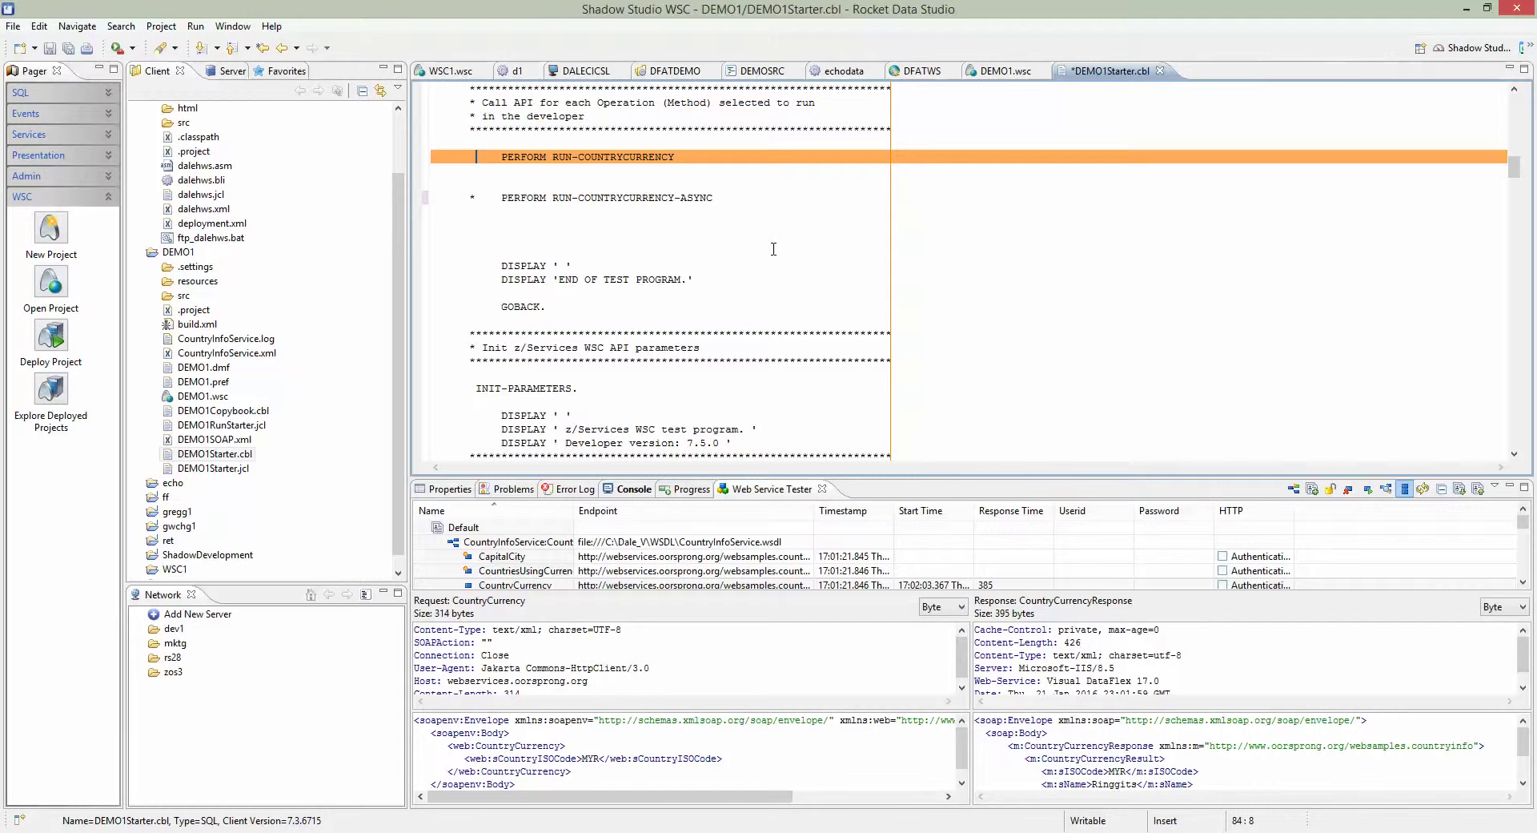
key(ctrl+s)
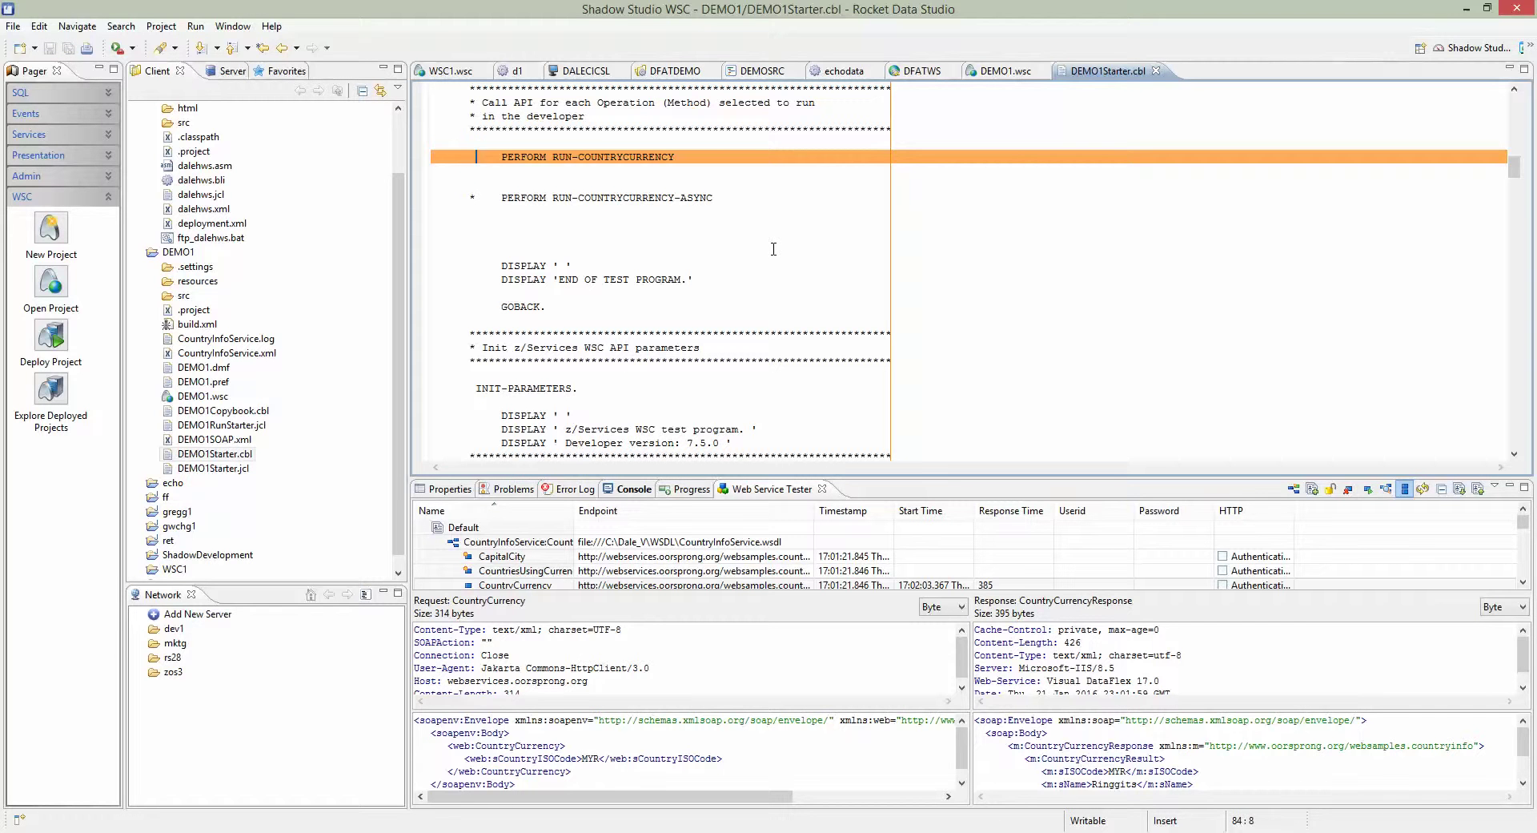
Step: Review the deployment settings of DEMO1.wsc, including the project artifacts with their targets and members and the member prefix
click(1000, 72)
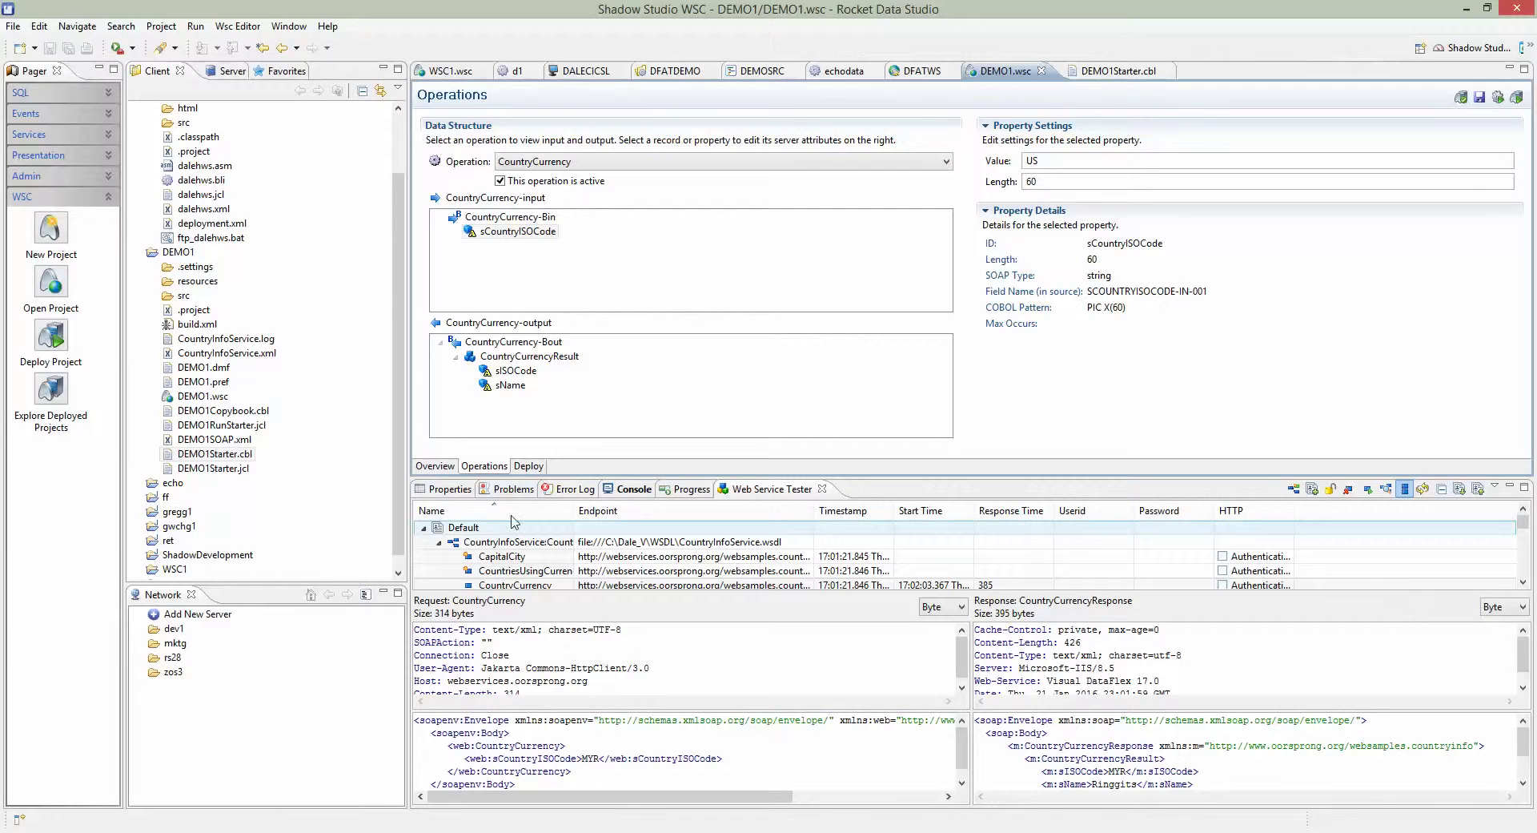
click(528, 466)
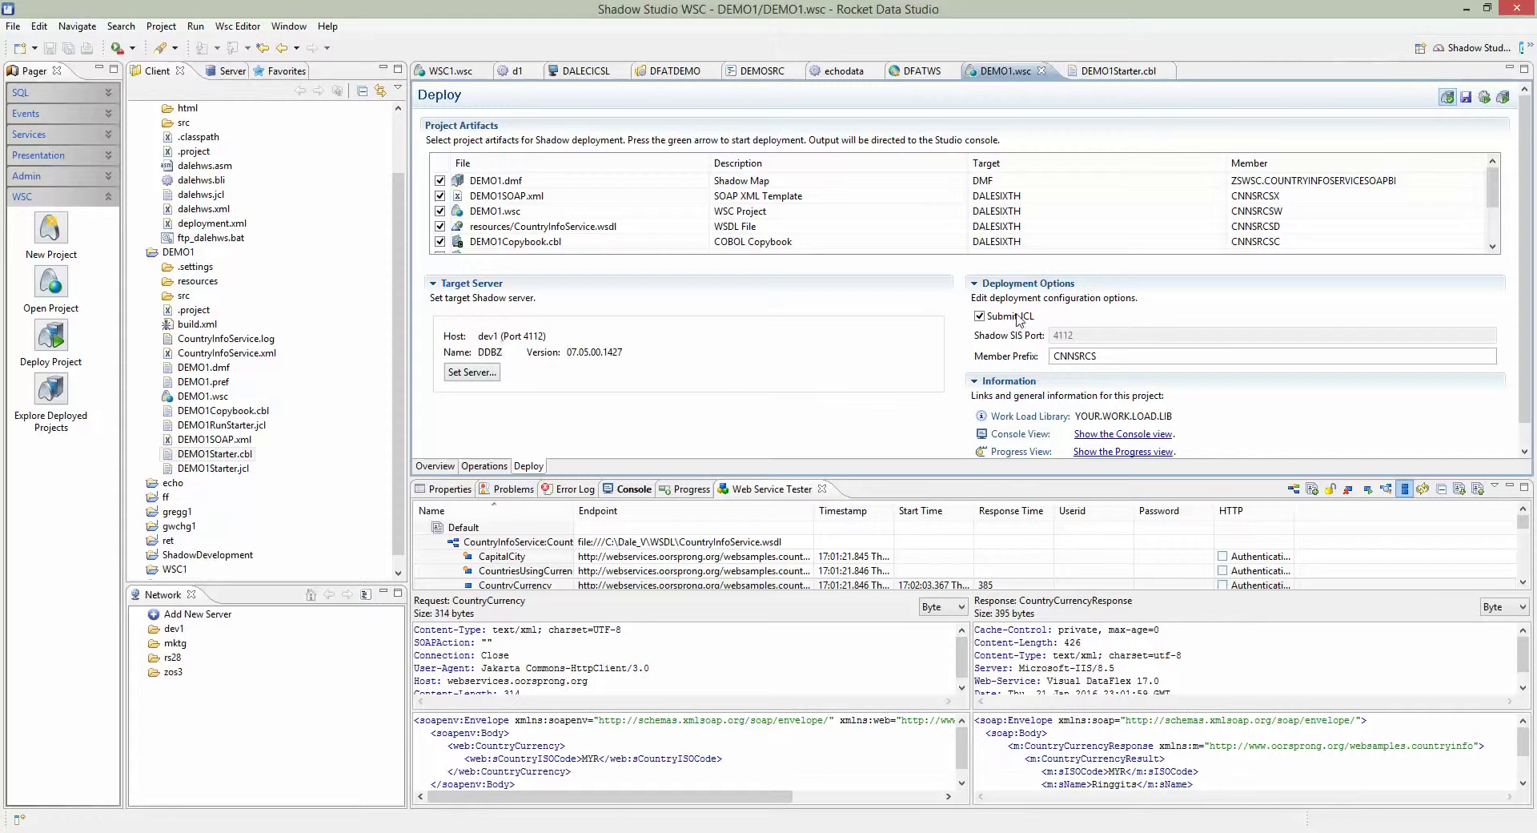
mouse_move(1494, 186)
mouse_down()
mouse_move(1497, 201)
mouse_move(1496, 177)
mouse_up()
scroll(1499, 207, down, 2)
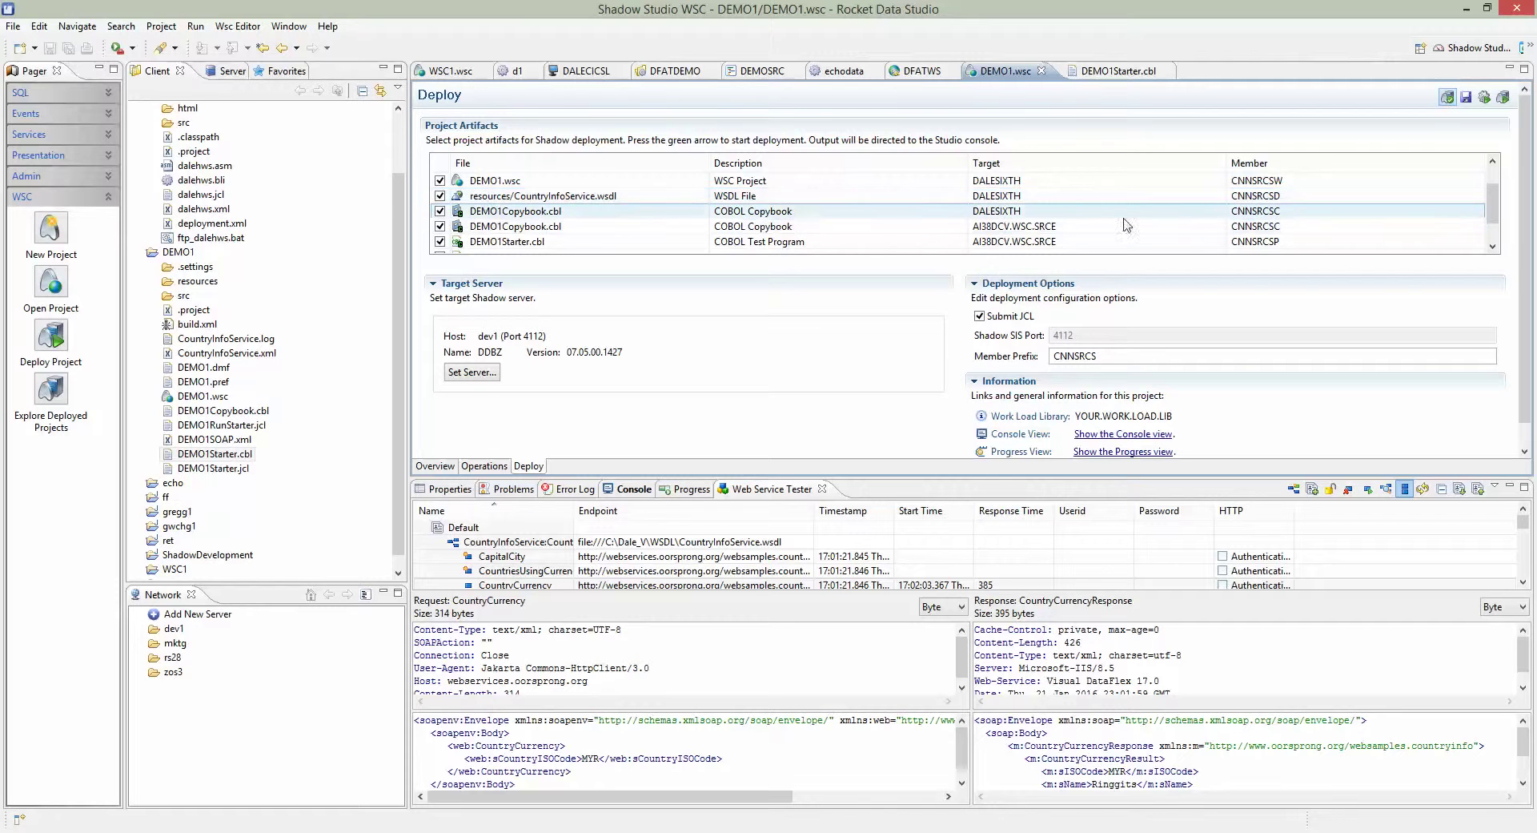
scroll(1153, 223, down, 2)
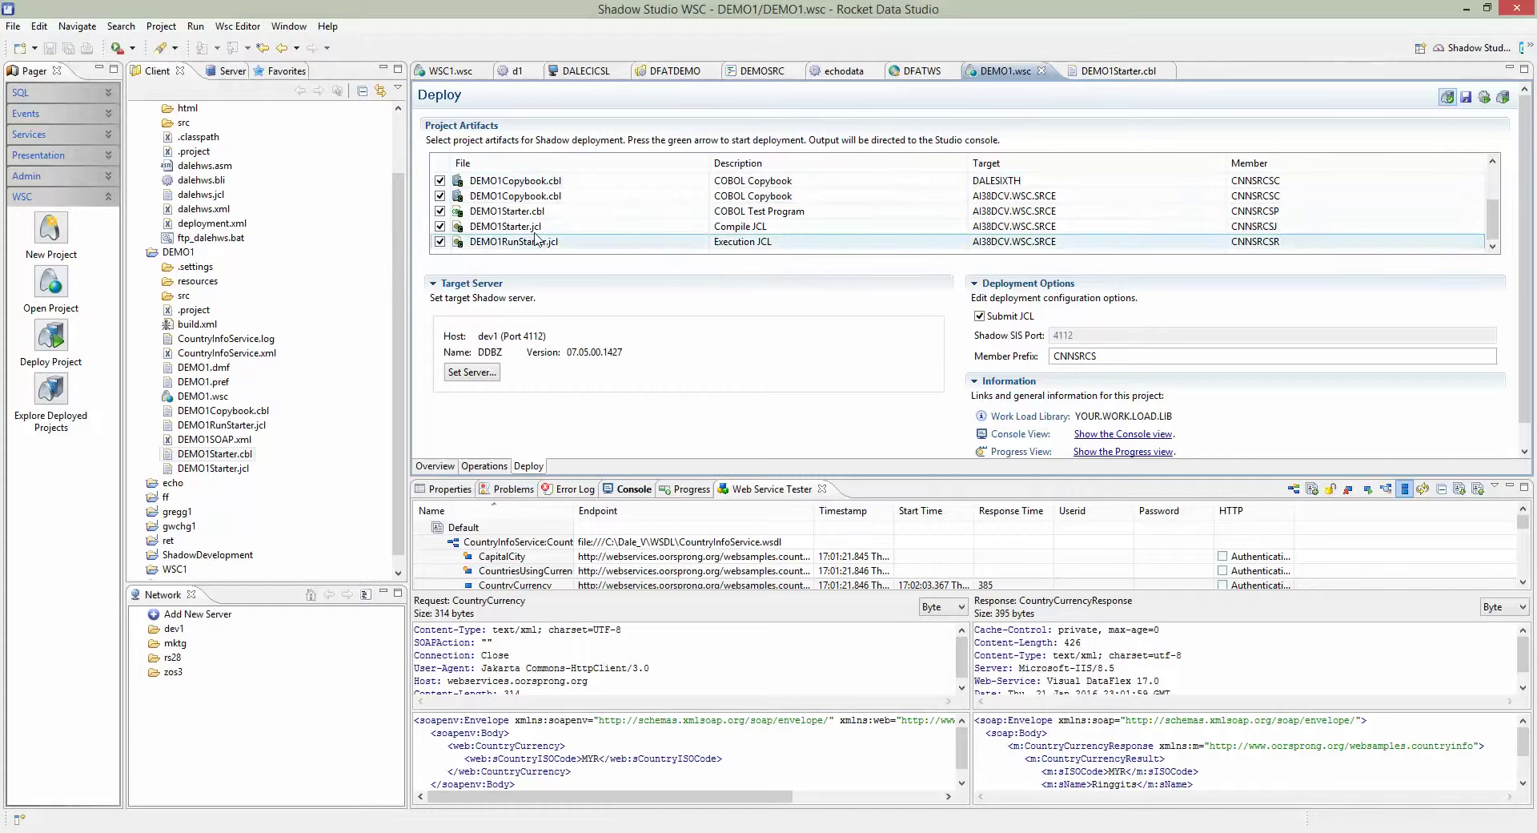
click(532, 470)
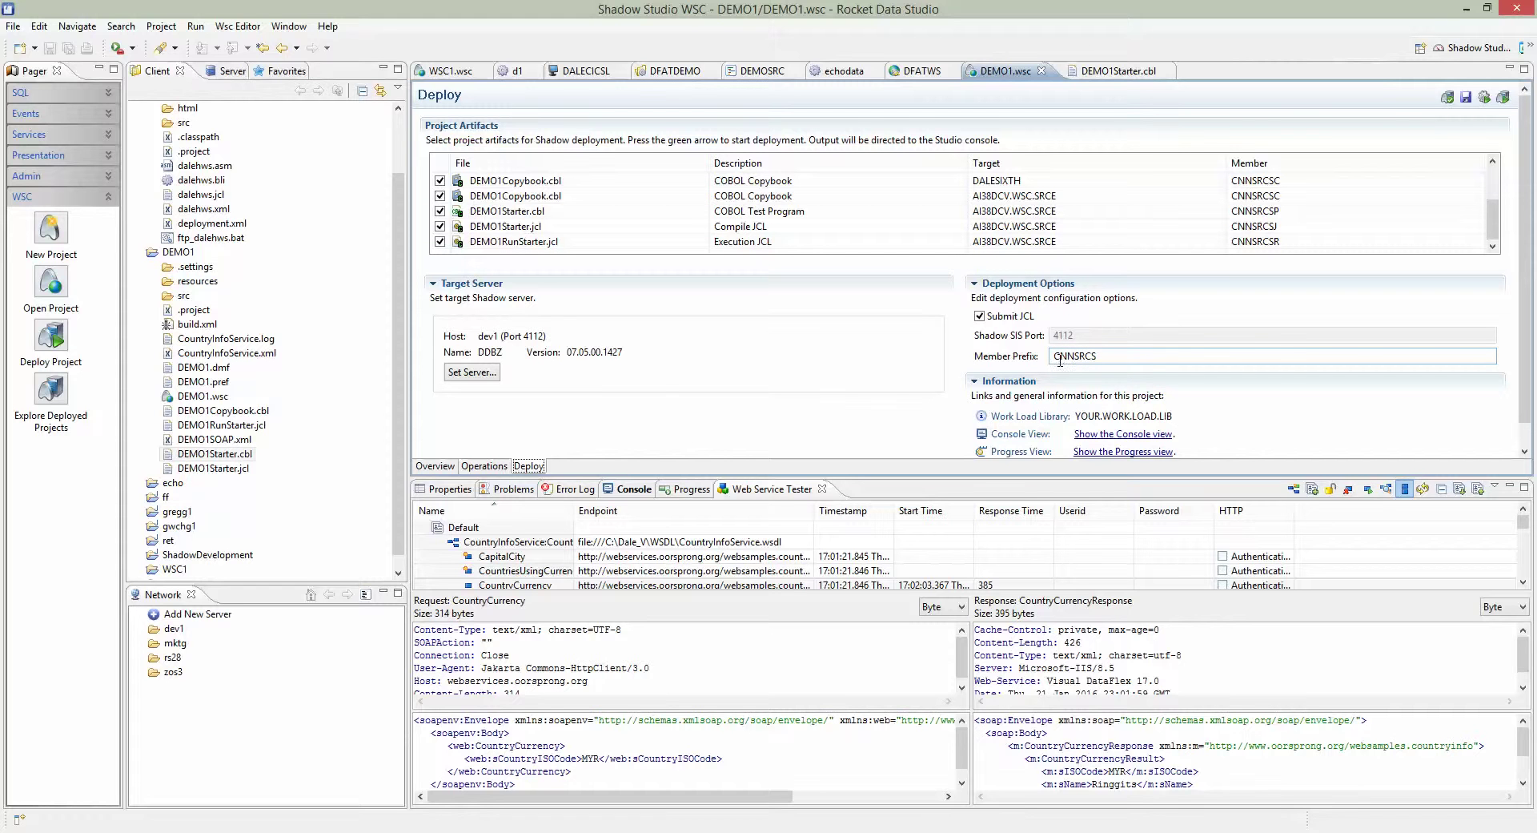
click(1130, 354)
Step: Check the map name in the general properties of DEMO1.wsc
click(444, 468)
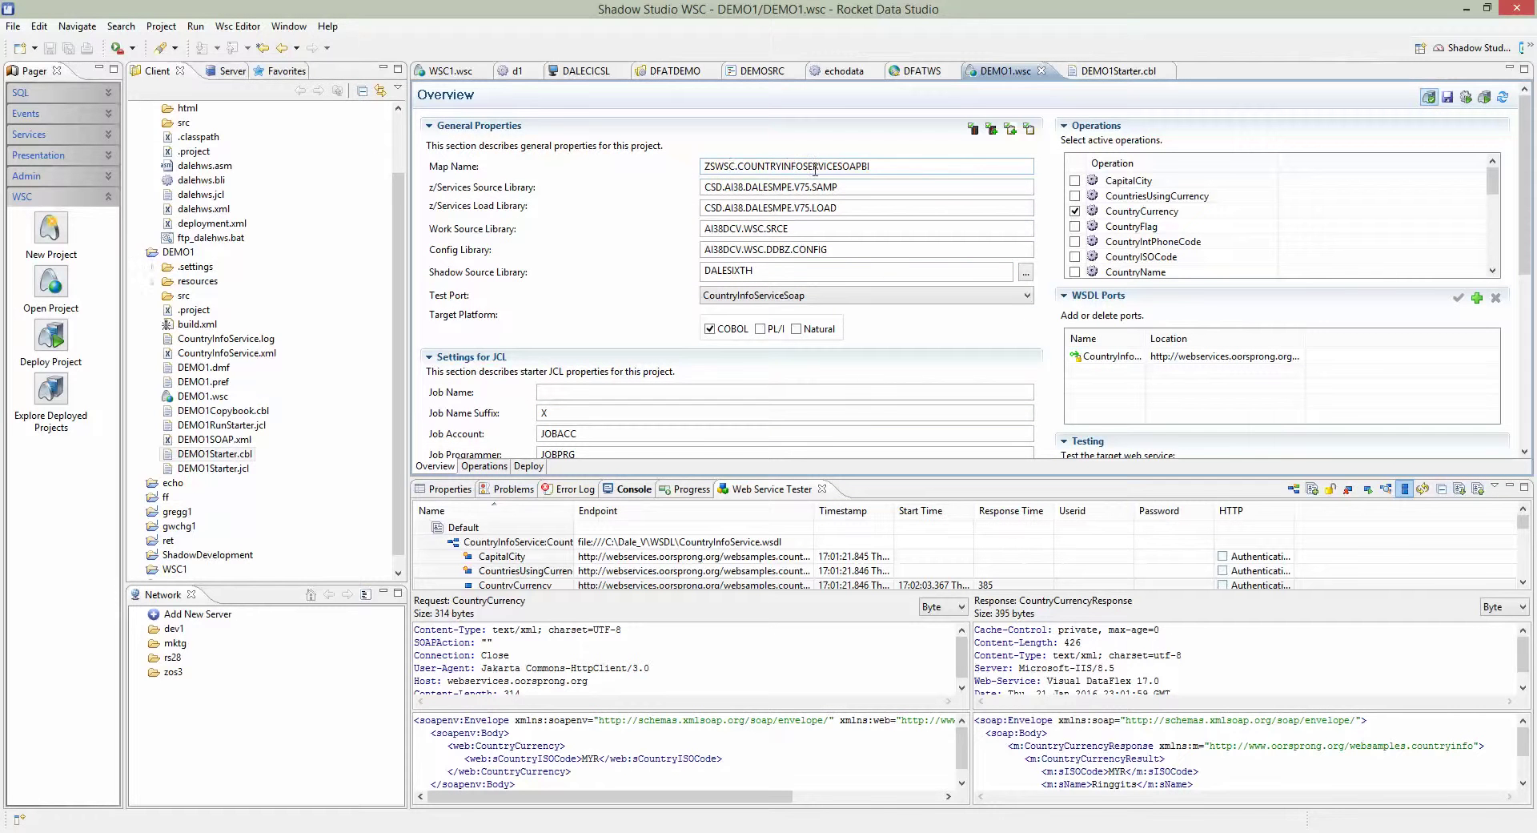
drag(872, 166, 719, 160)
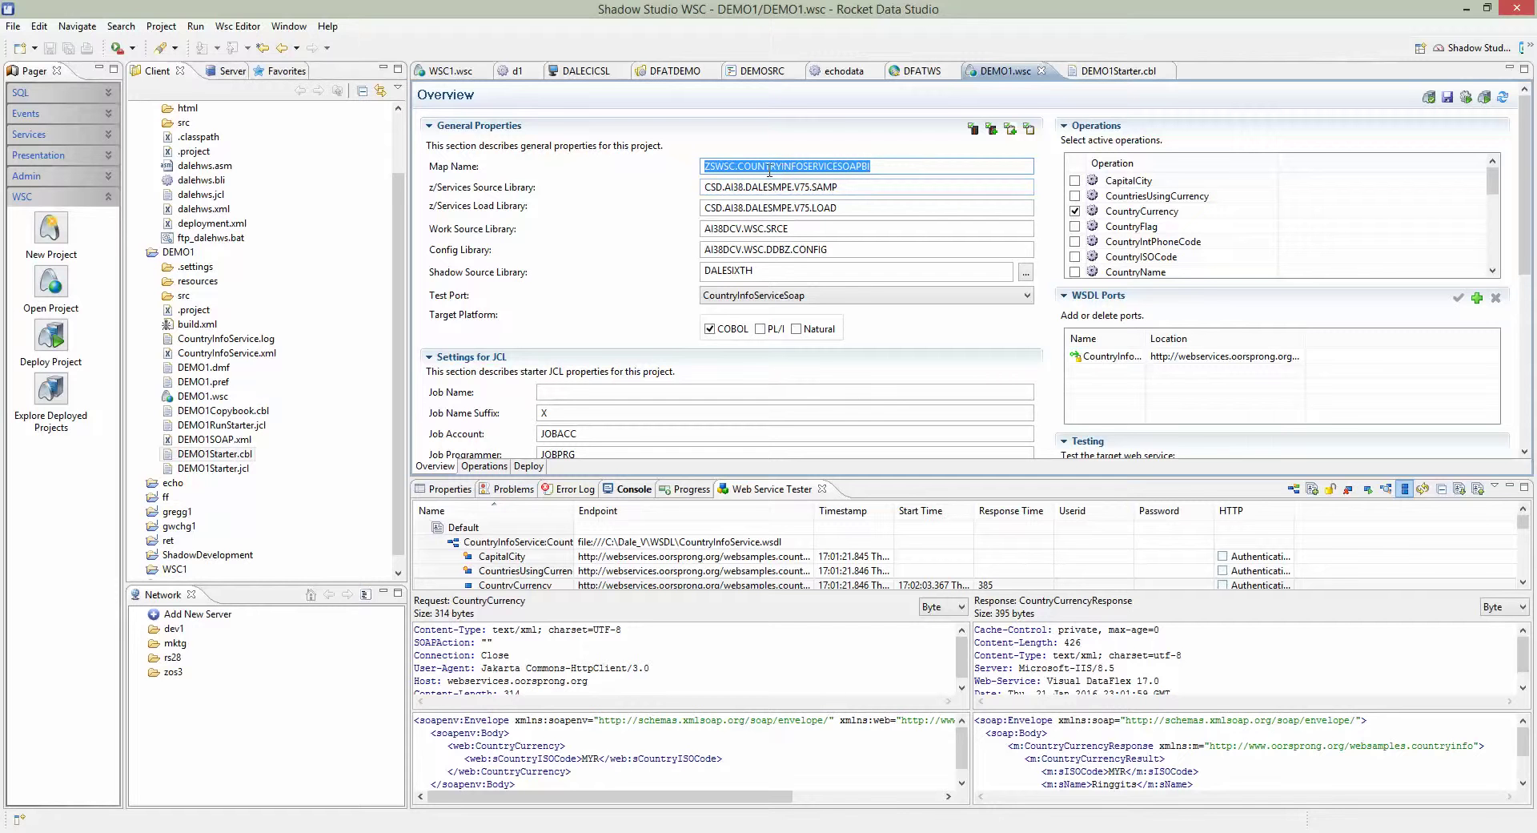
click(886, 166)
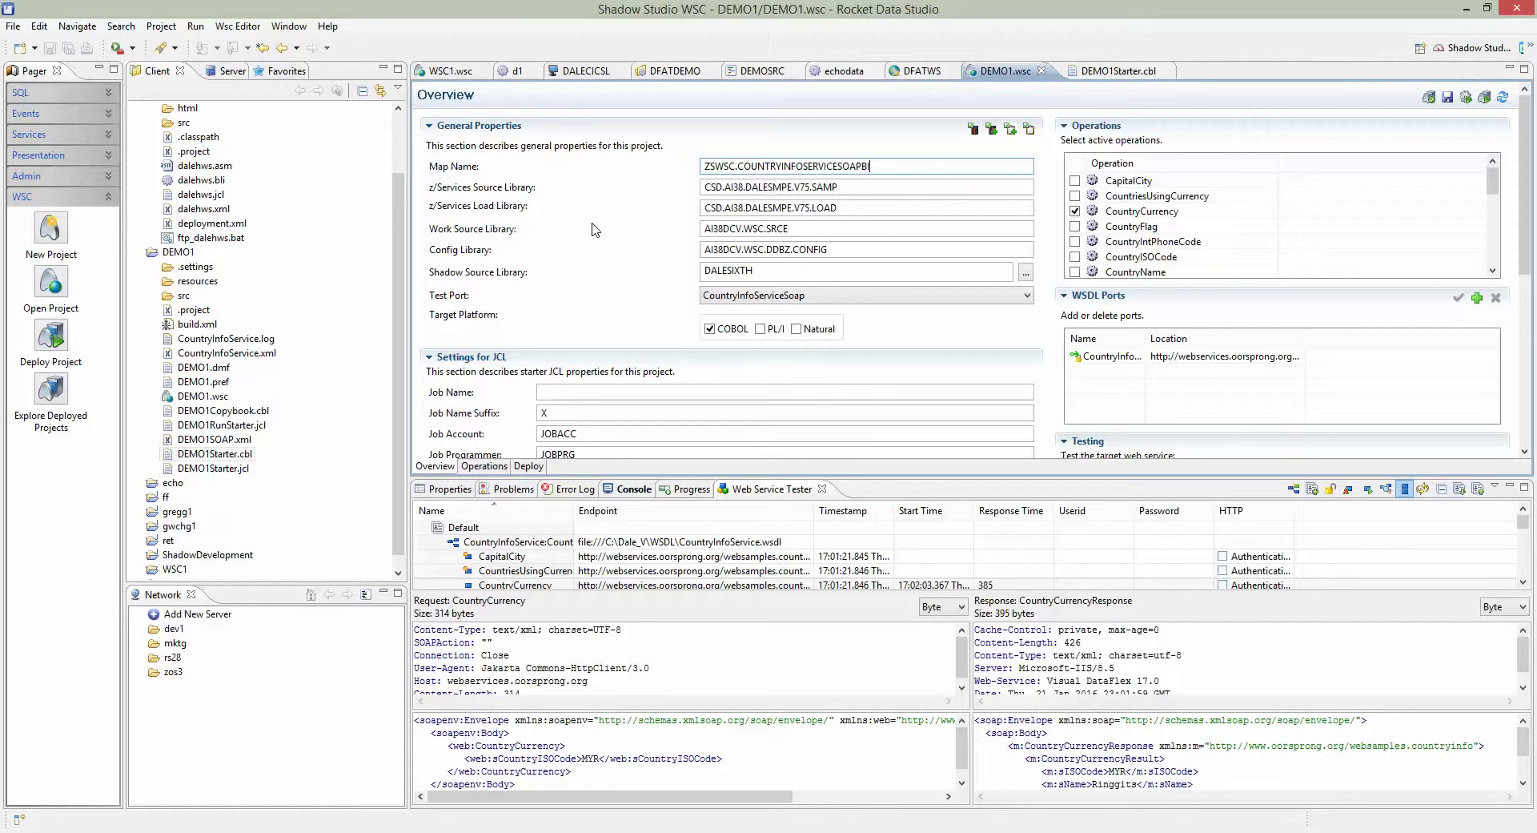
Step: Deploy all DEMO1 project artifacts to the target server and review the deployment log in DEMO1Output.txt
click(529, 467)
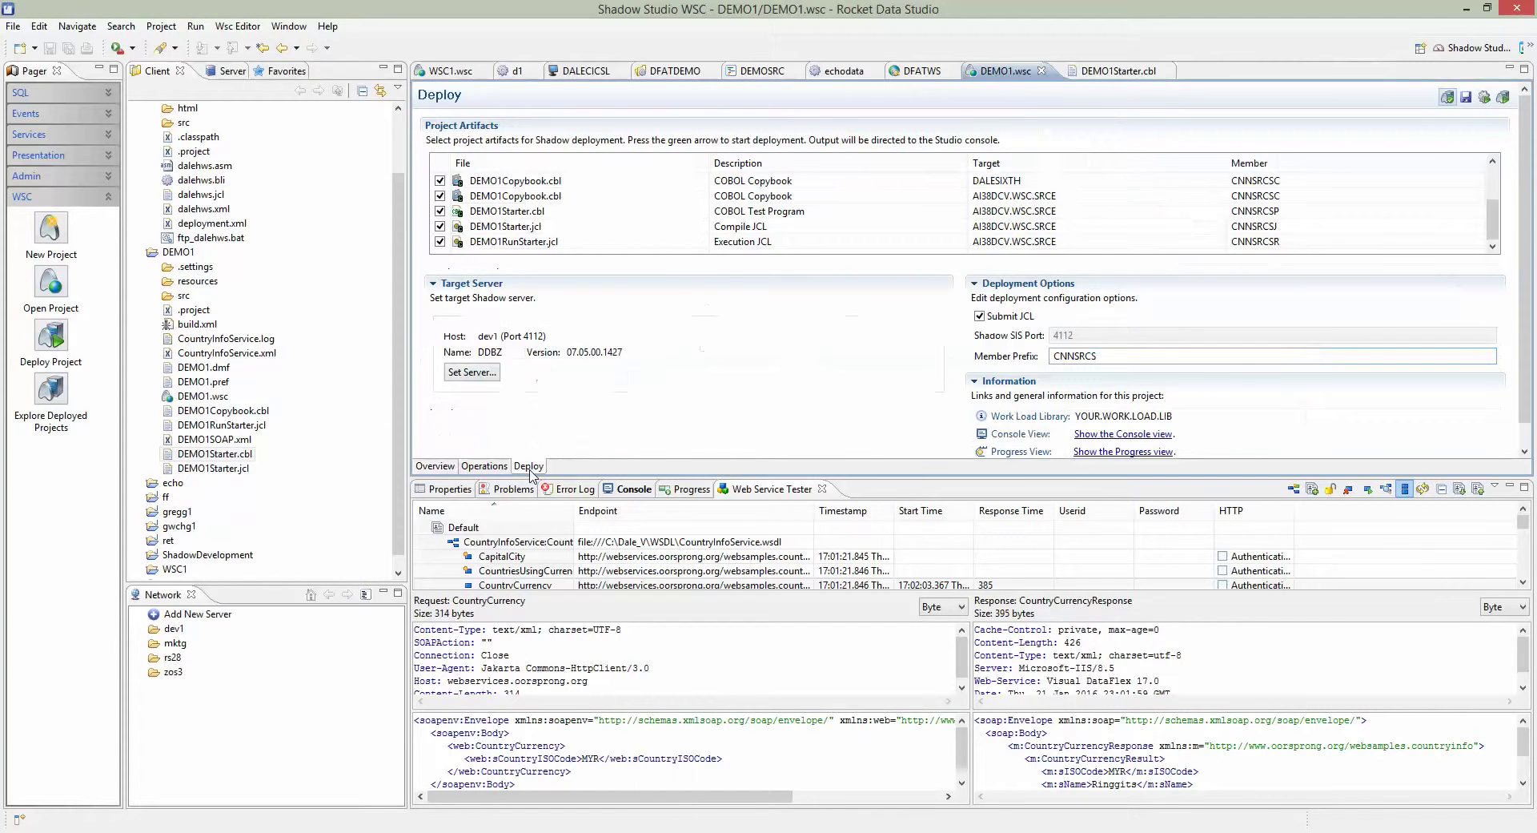
click(1503, 98)
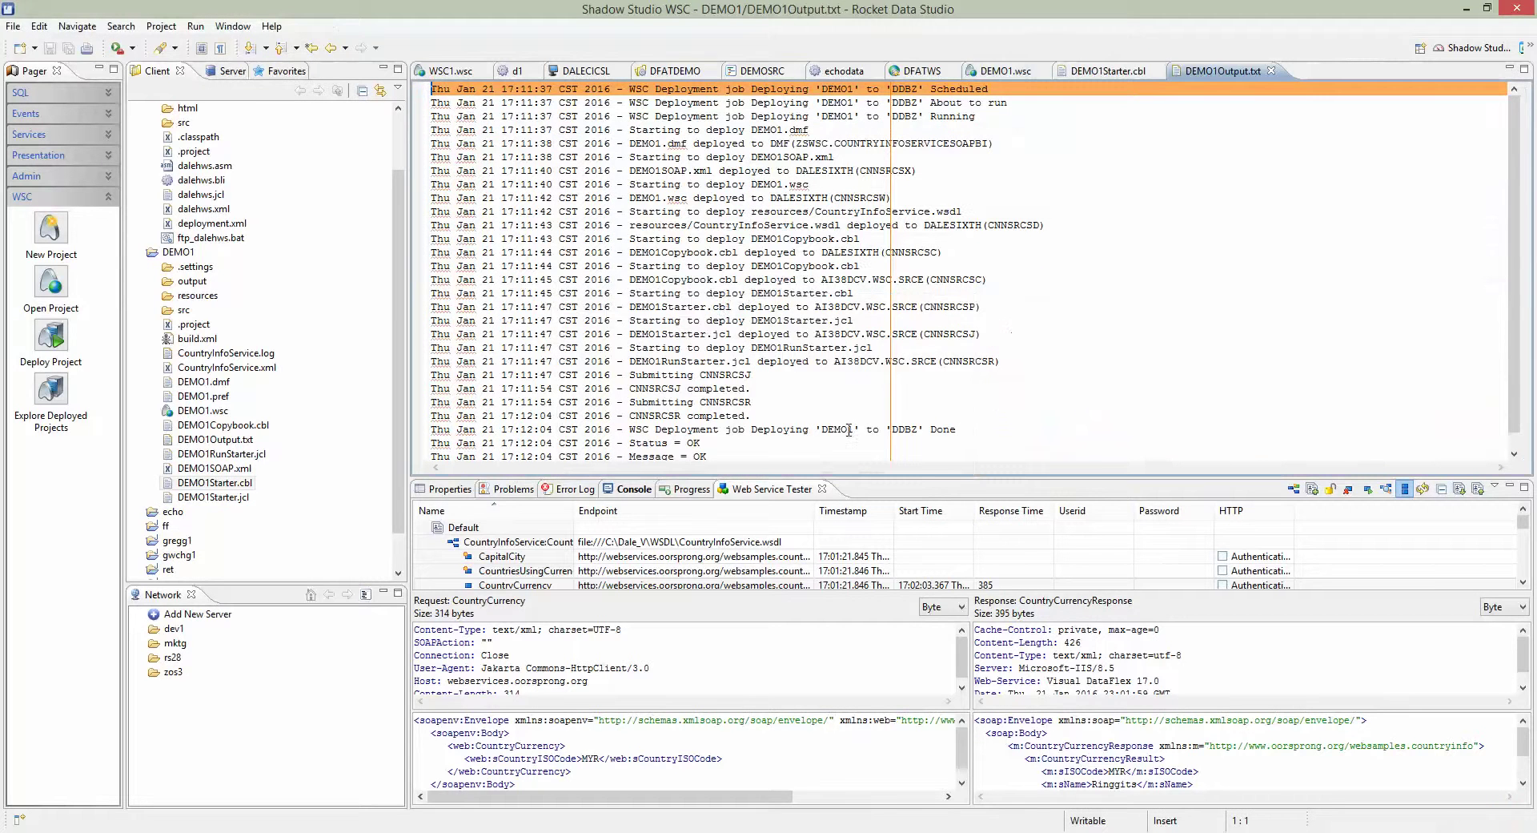
click(835, 389)
scroll(835, 390, down, 1)
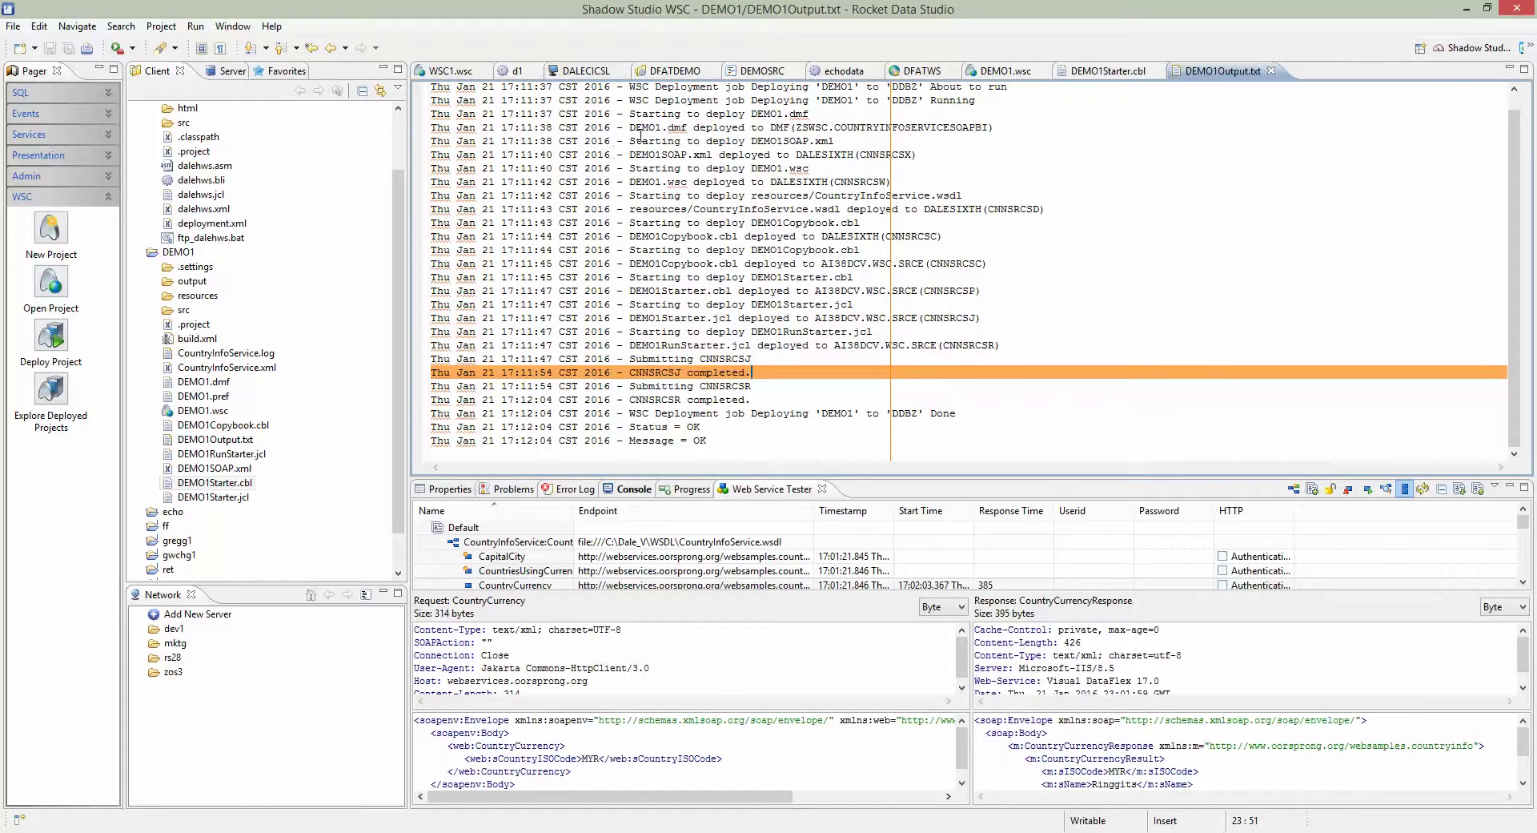
scroll(1000, 256, up, 1)
scroll(881, 255, down, 1)
click(741, 451)
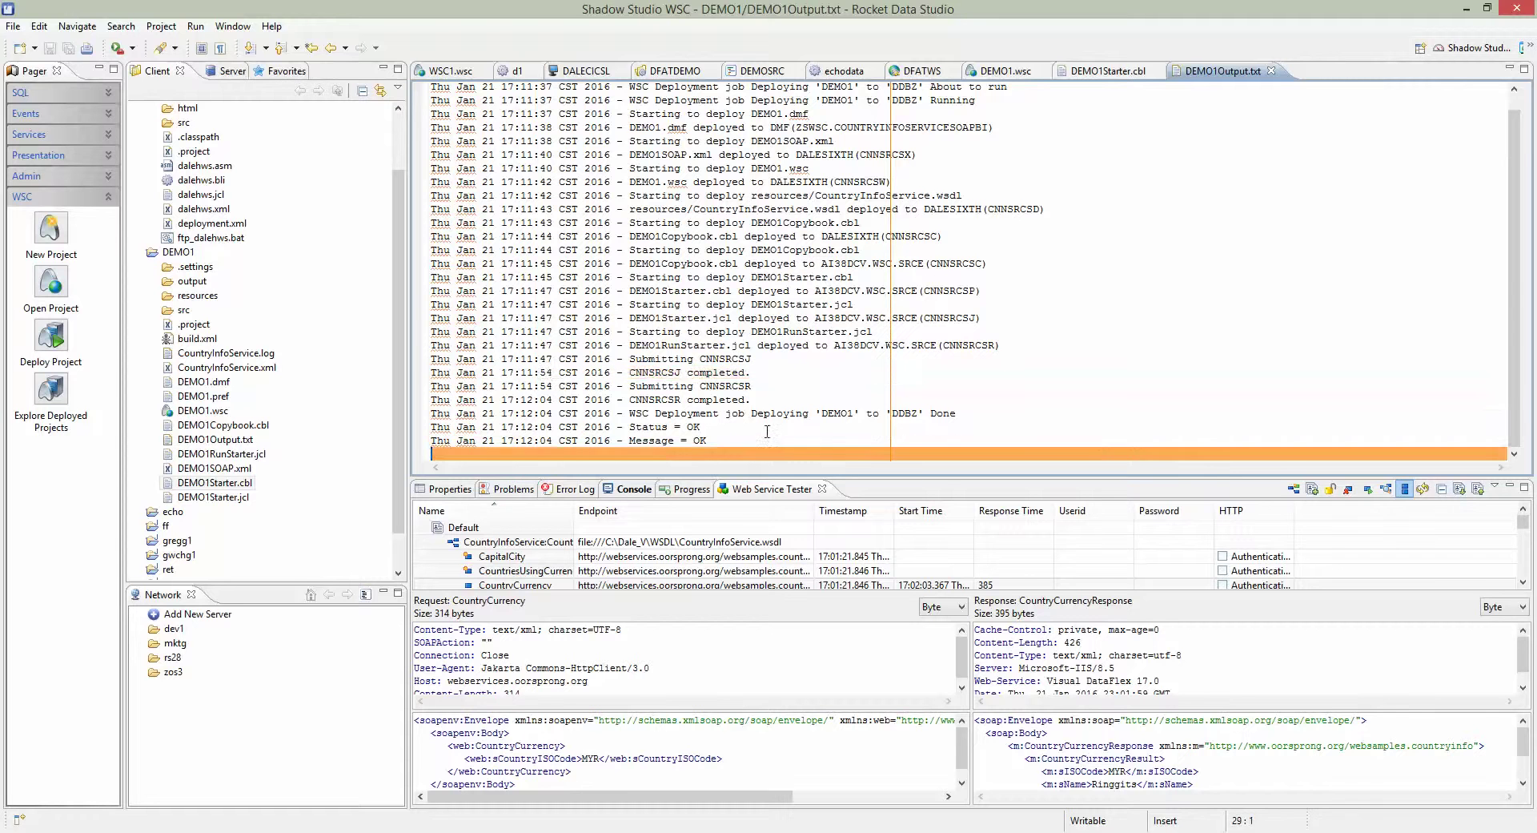
Step: Open DEMO1_compile.txt from the project's output folder and check the return codes of the COBCOMP and LINKEDI steps
click(154, 282)
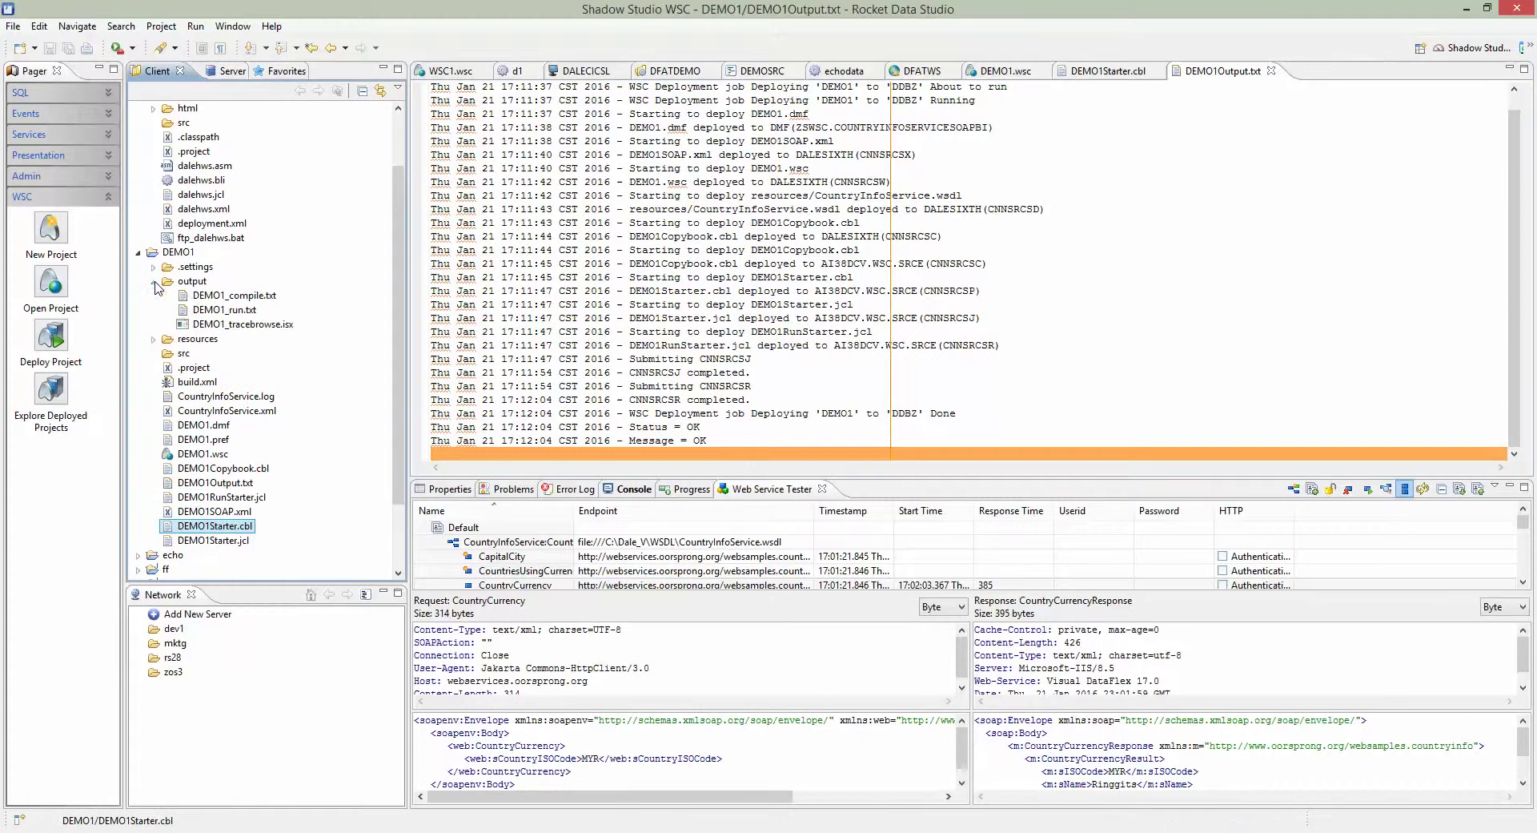
click(210, 296)
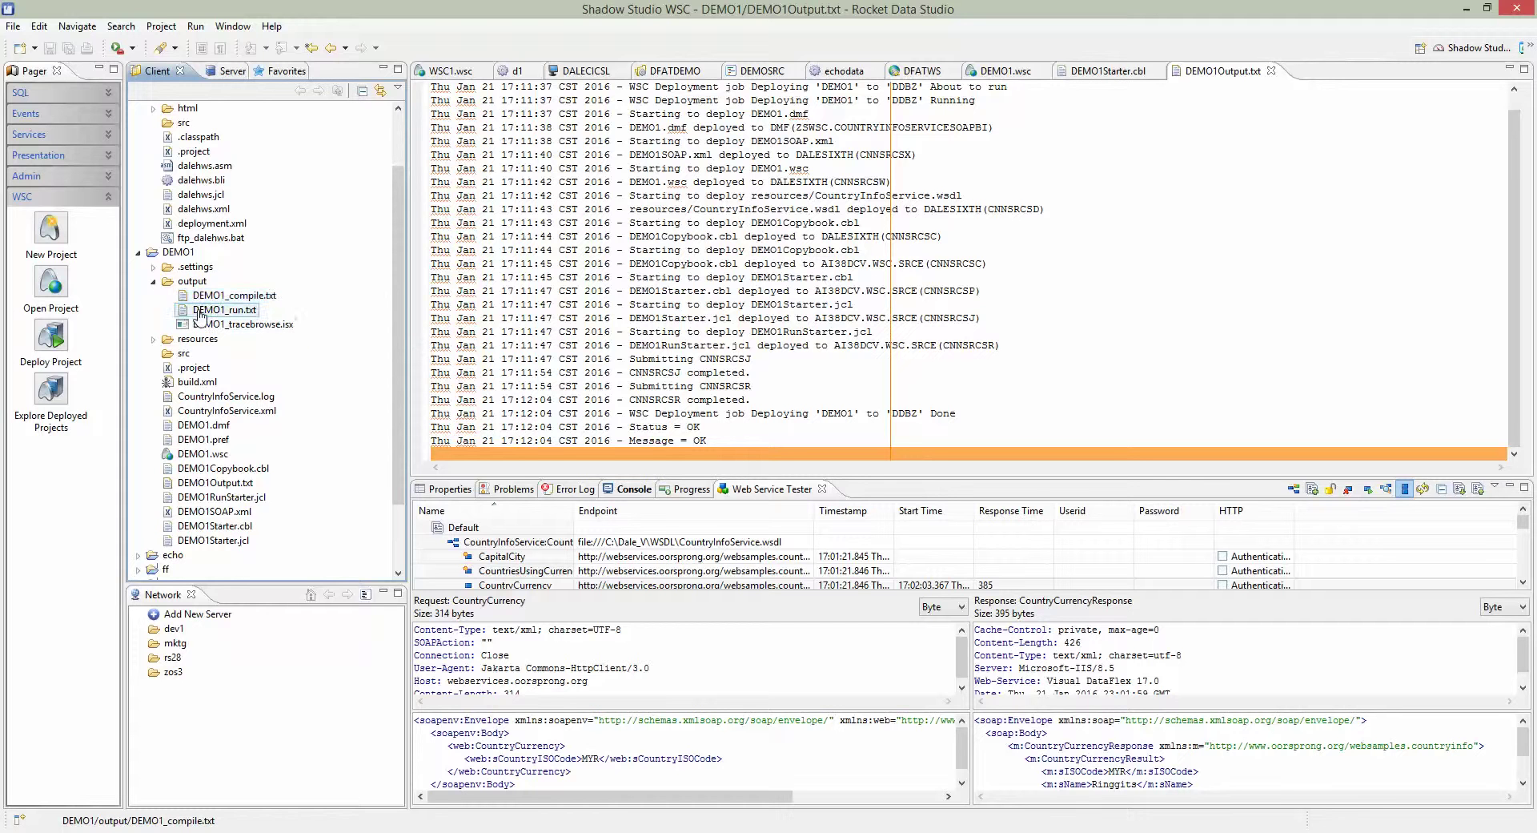
click(208, 309)
click(208, 297)
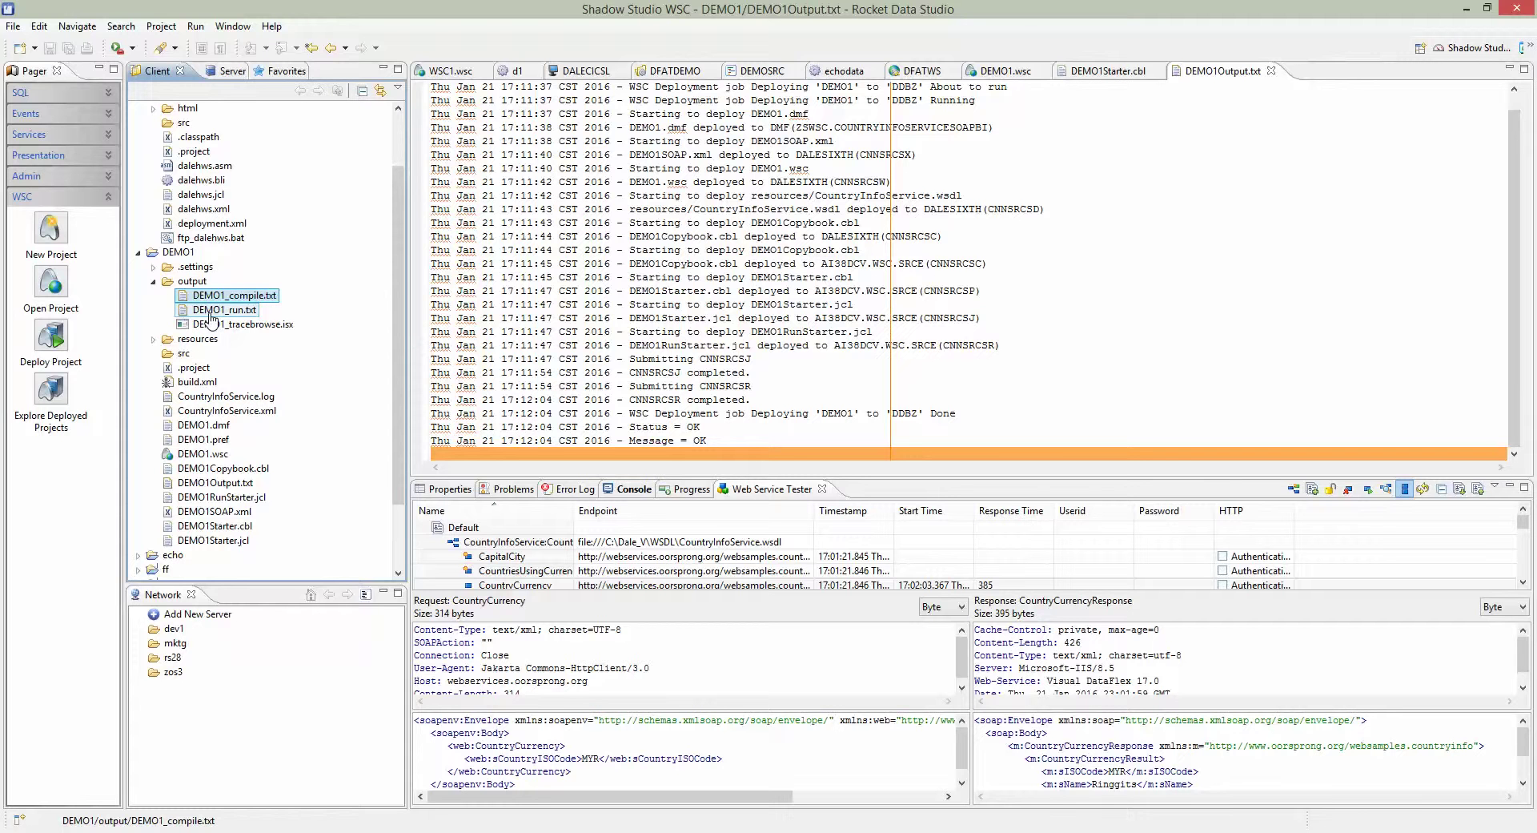
double_click(212, 295)
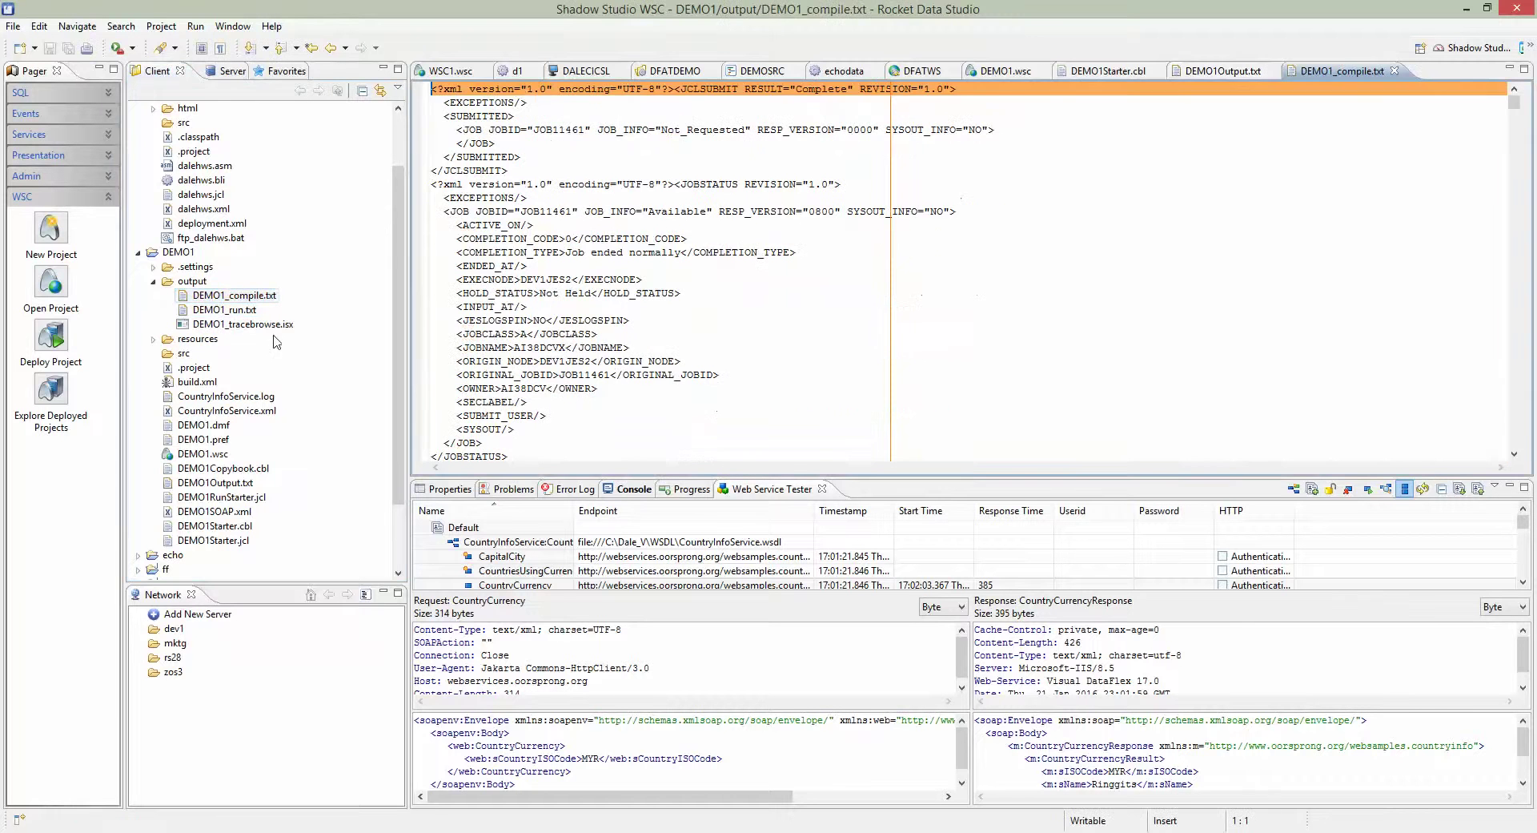
click(718, 252)
scroll(780, 337, down, 7)
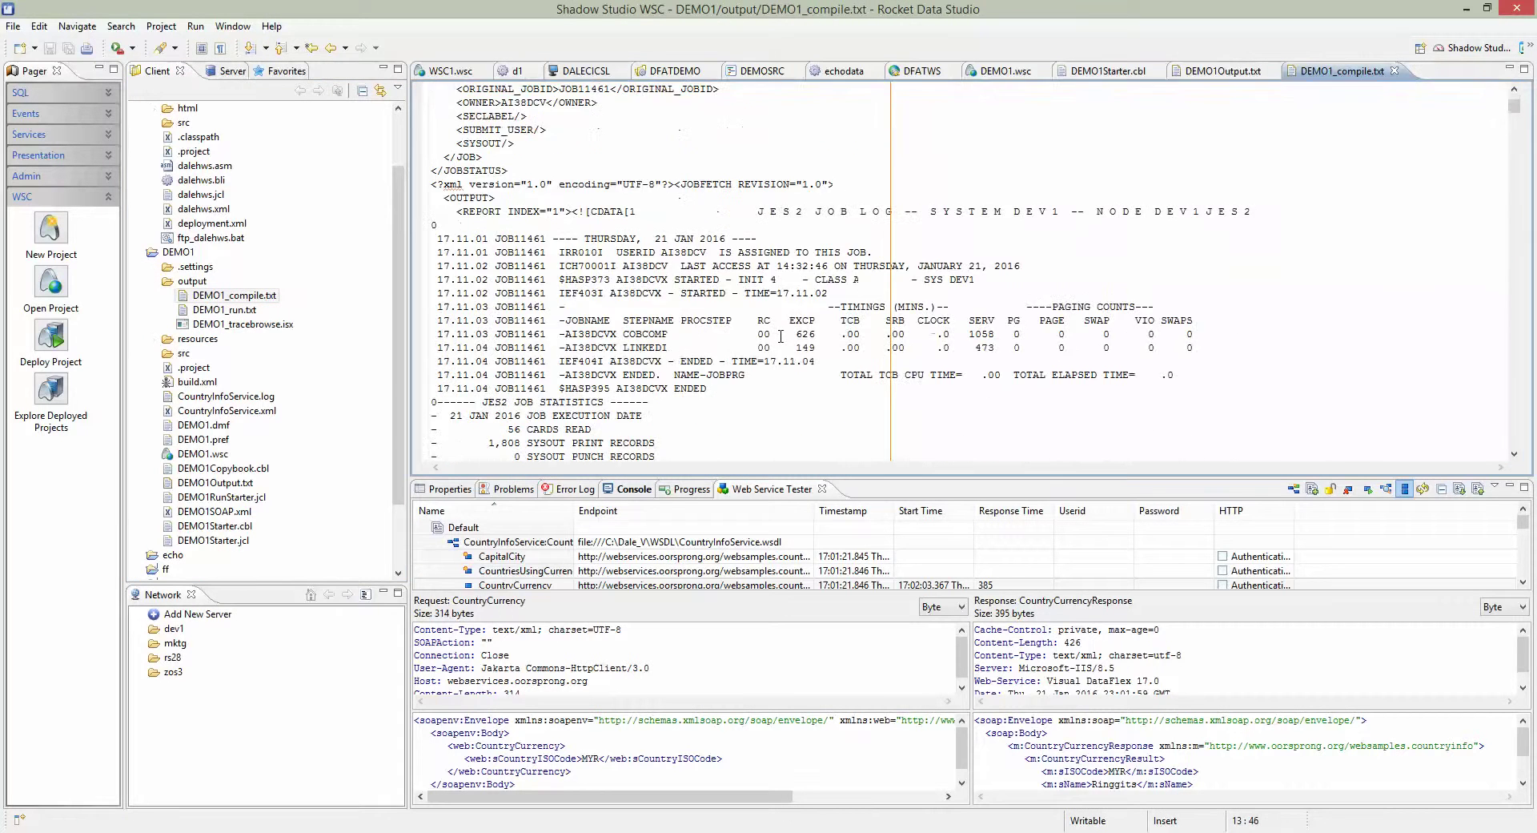
click(769, 334)
click(772, 348)
click(784, 361)
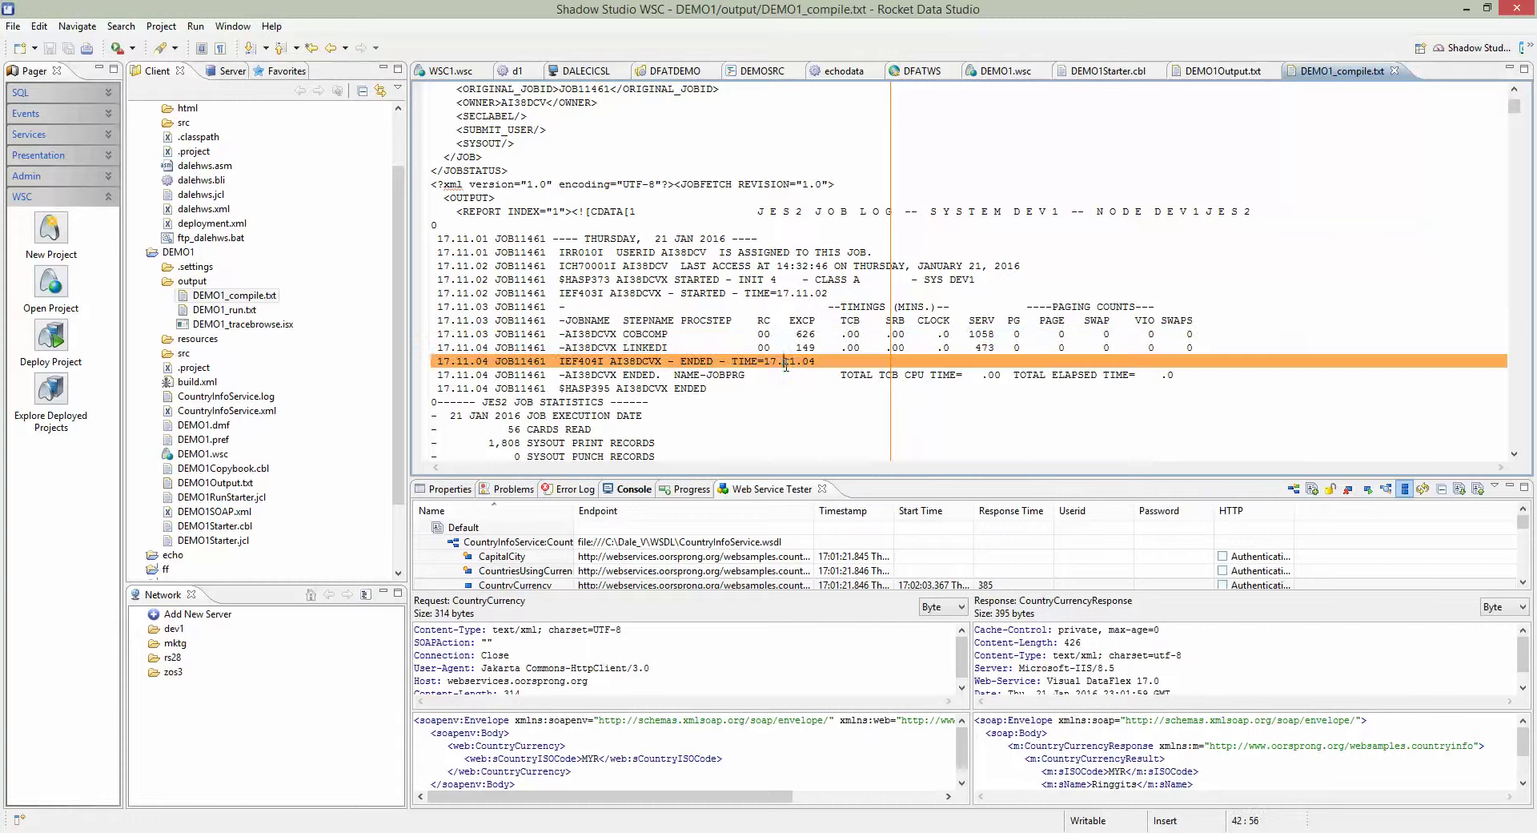
Step: Open DEMO1_run.txt from the output folder and check the return code of the RUNPRGM step
click(216, 312)
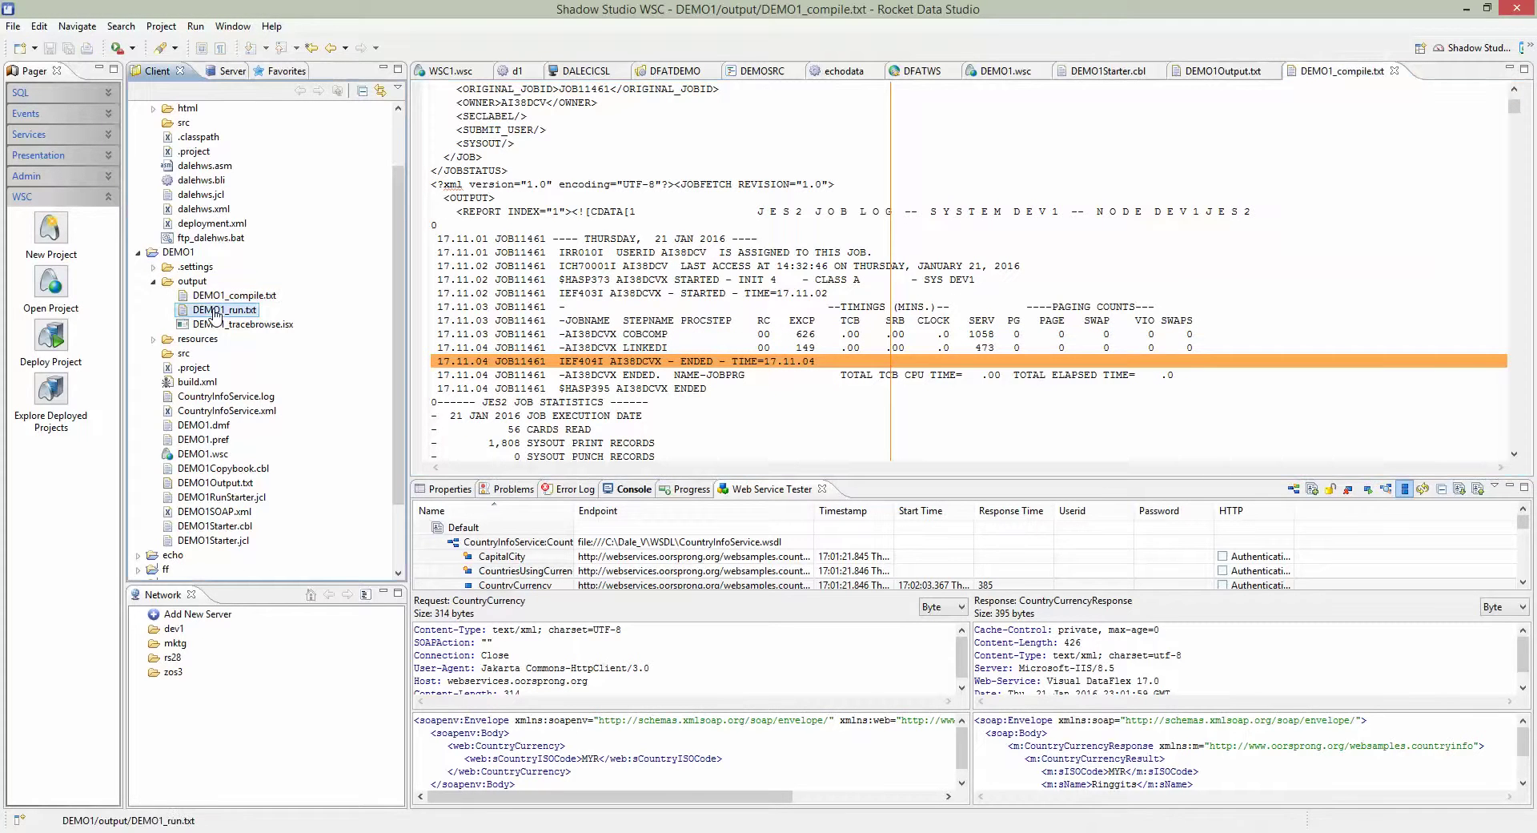
double_click(216, 311)
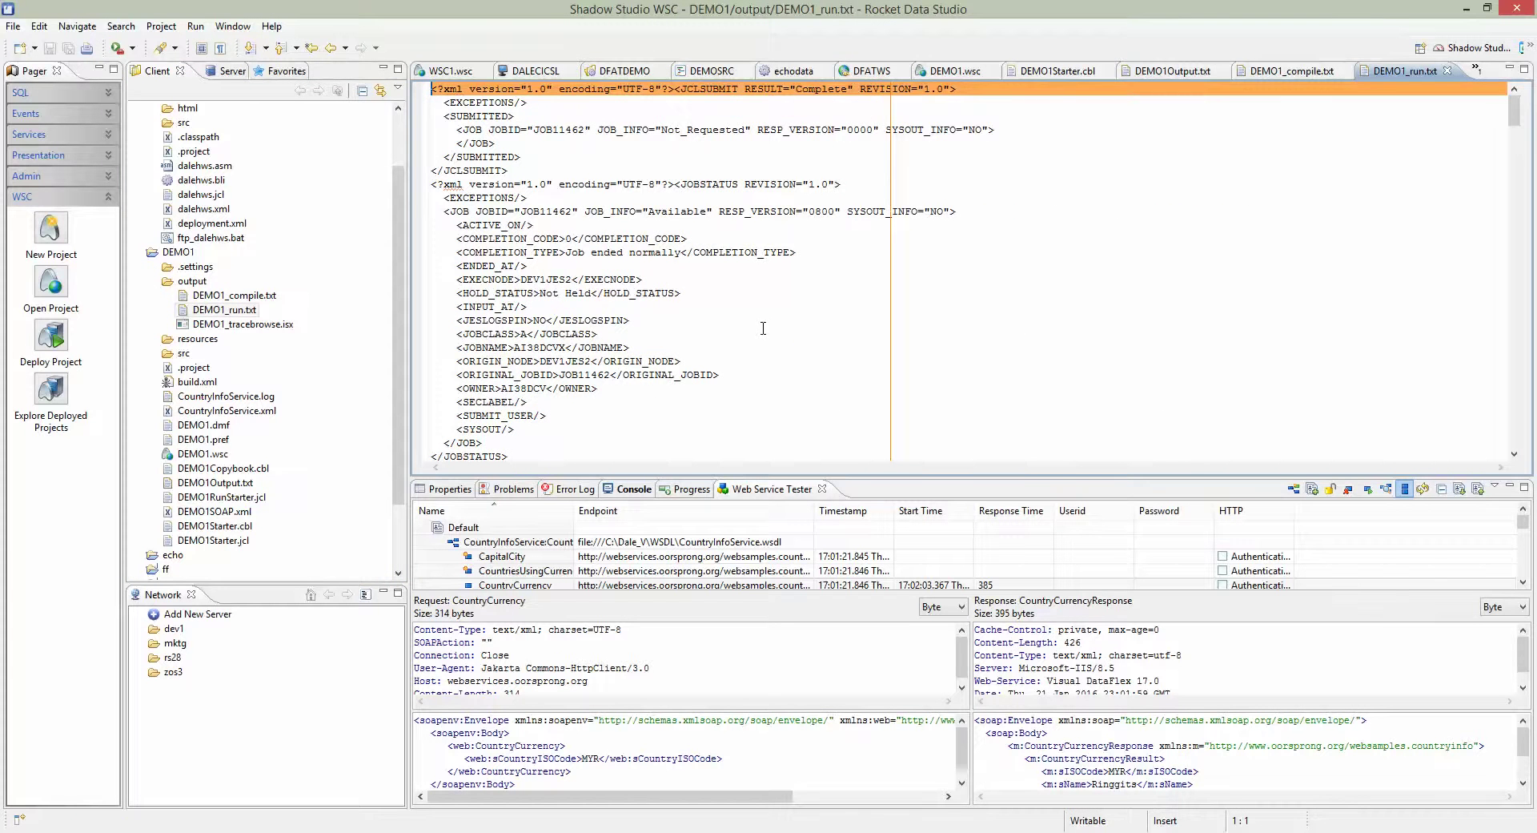
scroll(763, 327, down, 6)
double_click(761, 373)
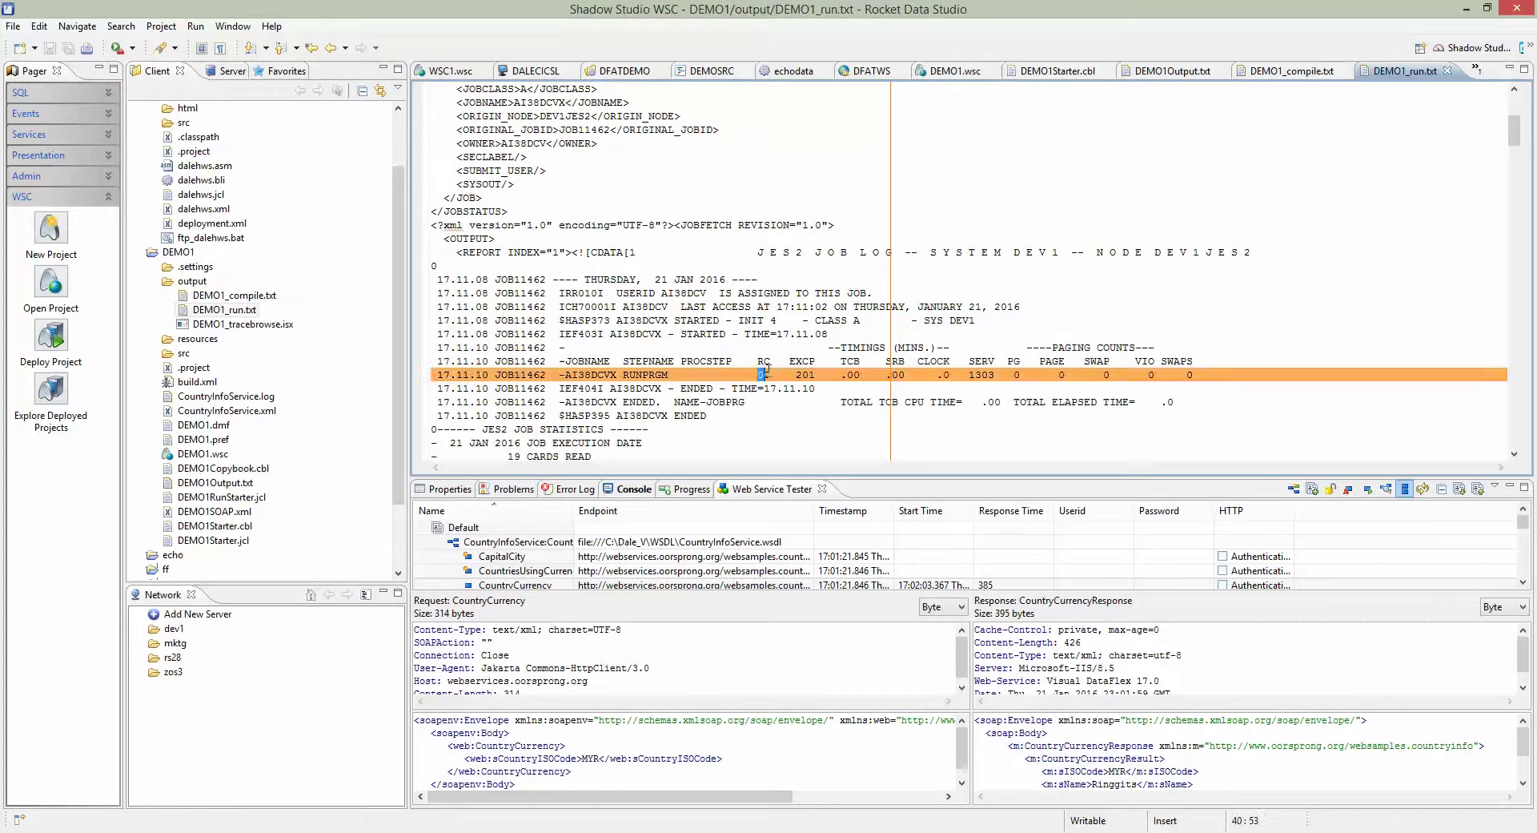
click(669, 373)
Step: Examine the input values of the COUNTRYCURRENCY test in the DEMO1_run.txt job output
scroll(671, 376, down, 7)
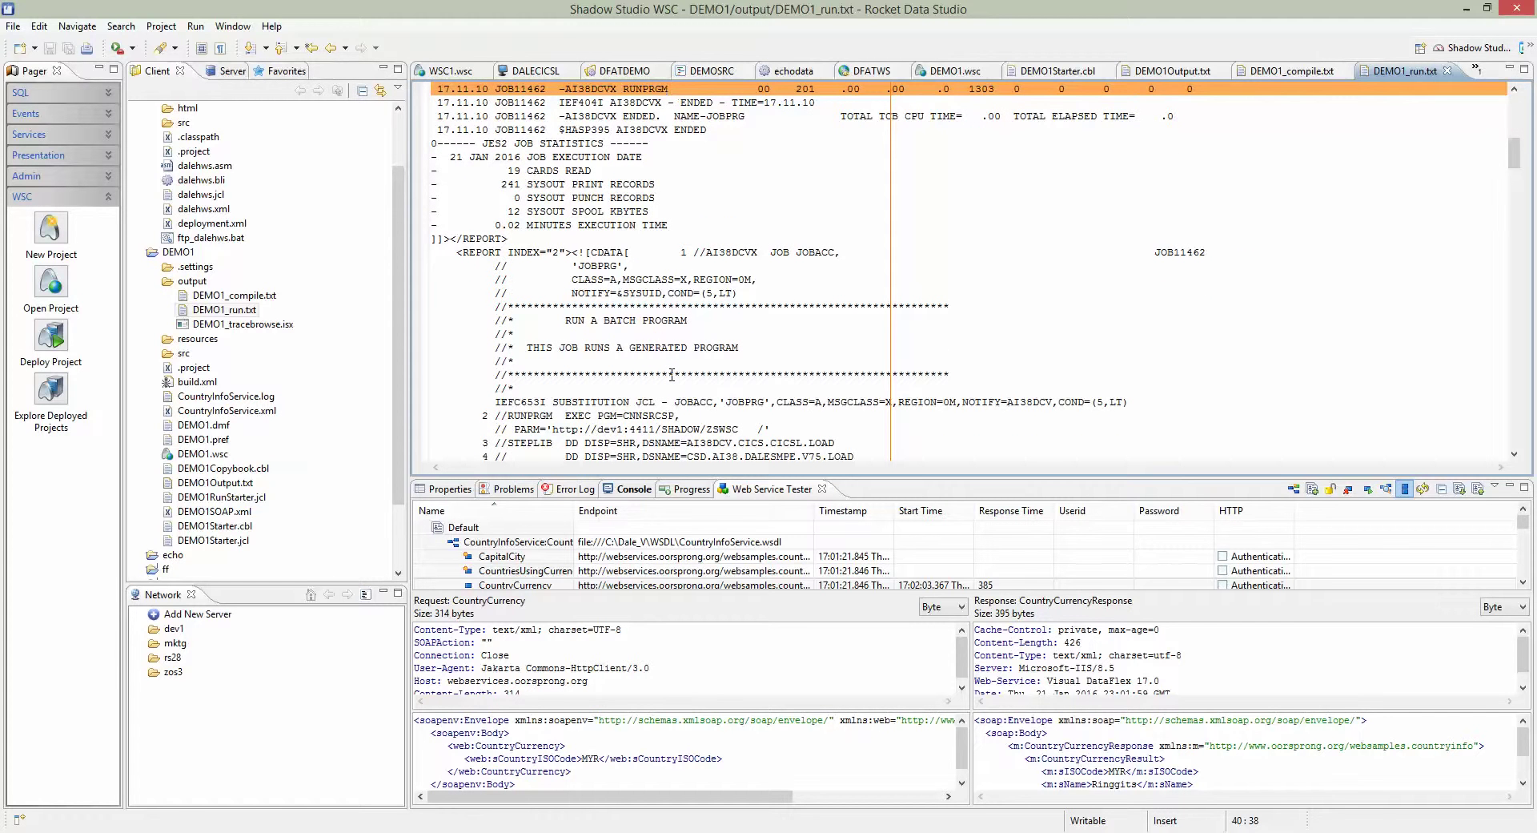
scroll(672, 374, down, 20)
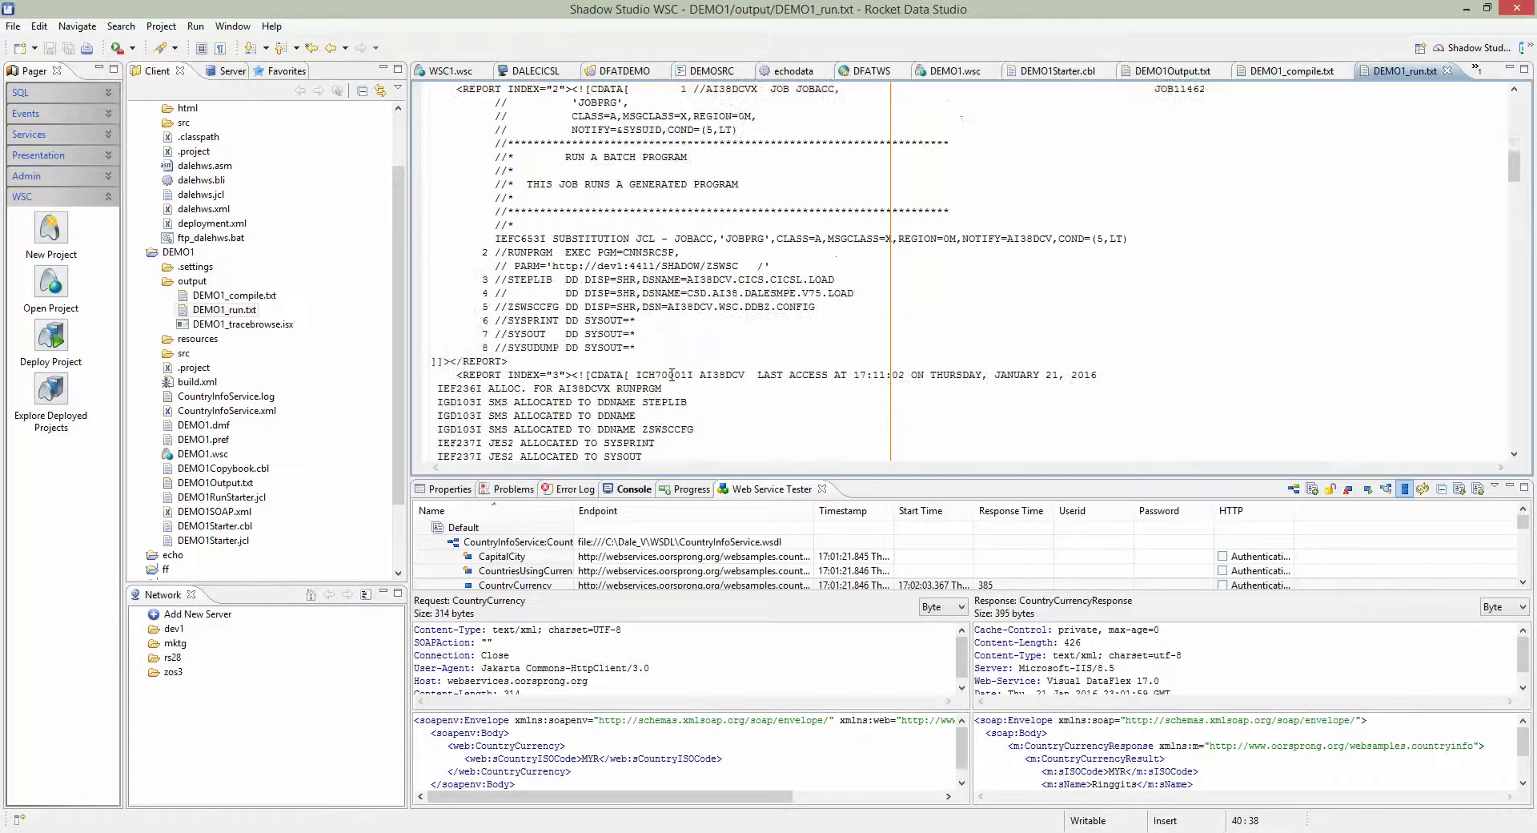
scroll(672, 369, down, 6)
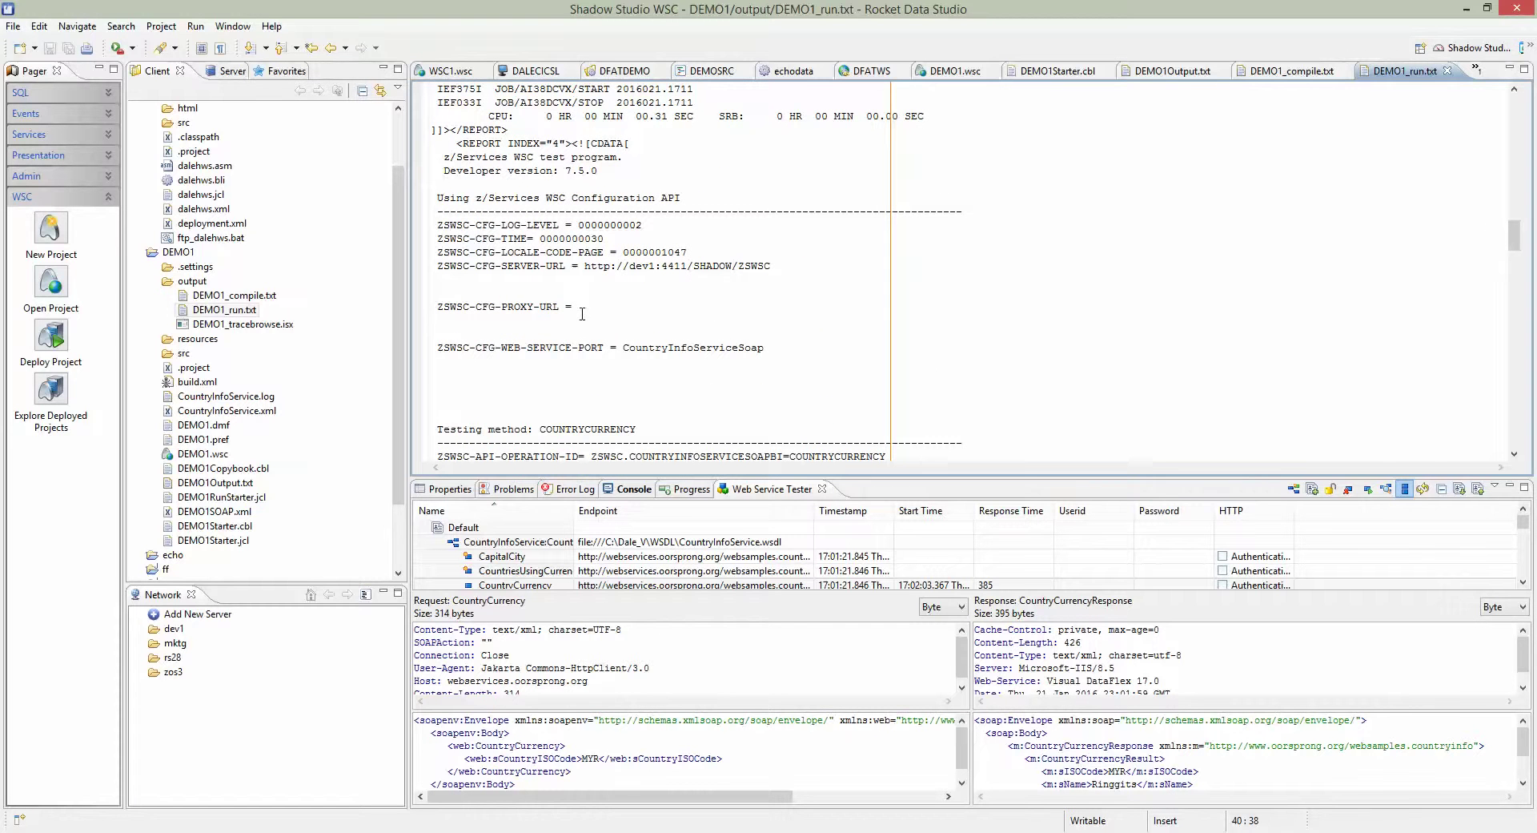
scroll(575, 336, down, 3)
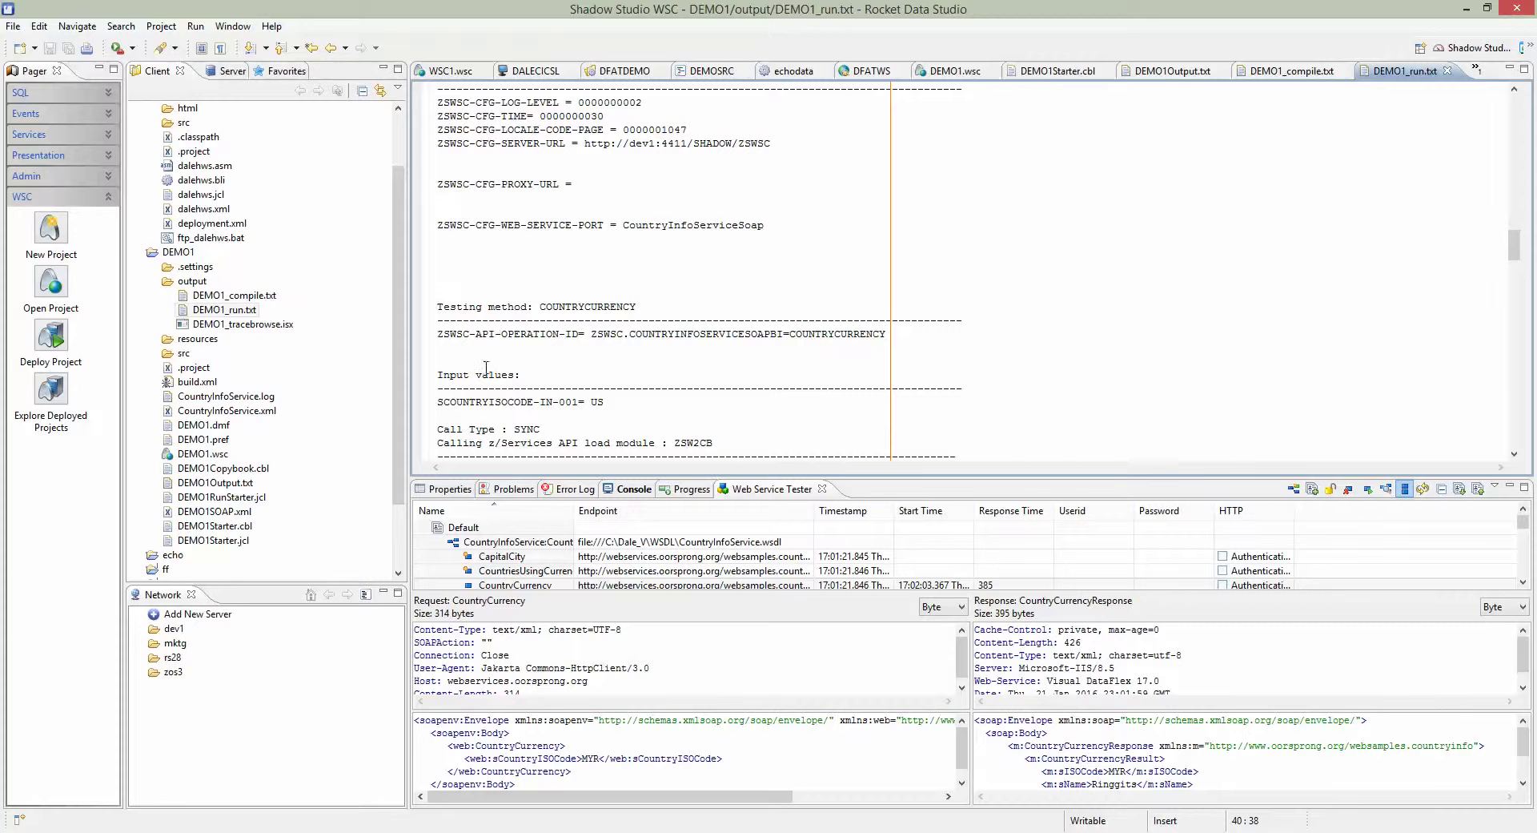
drag(442, 375, 625, 401)
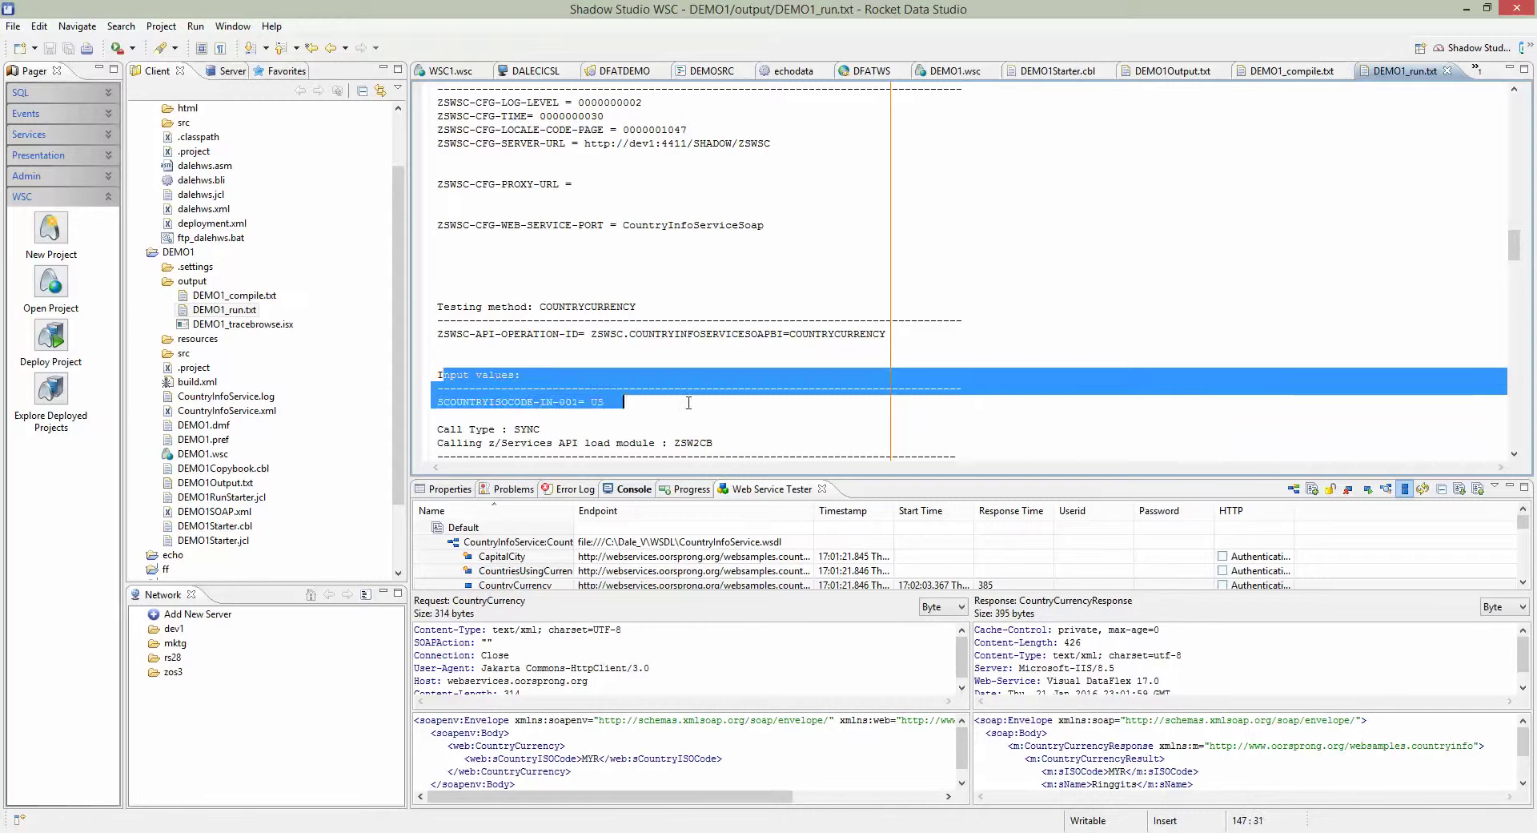
click(688, 402)
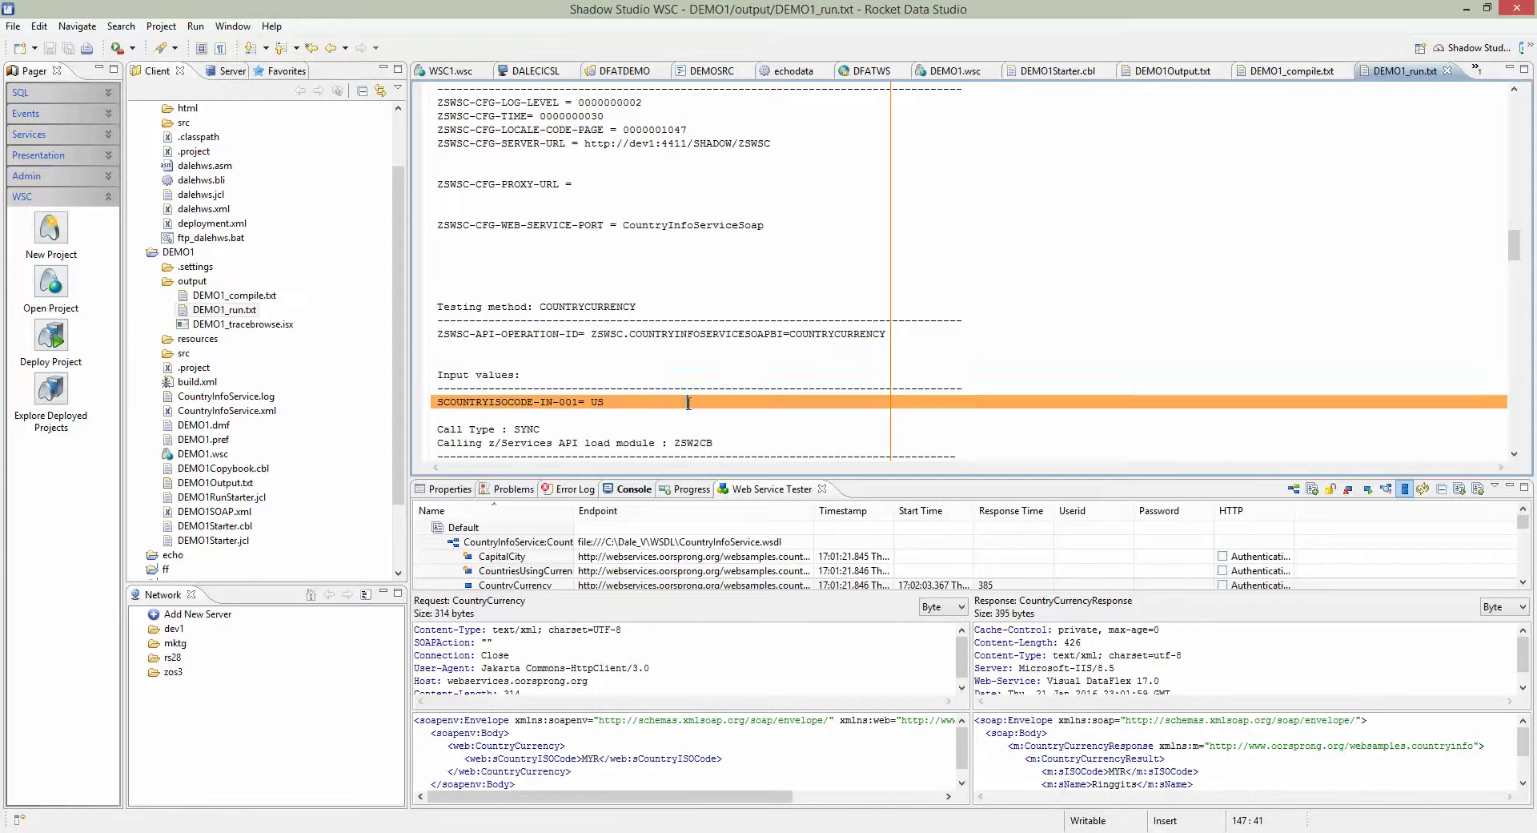
click(622, 388)
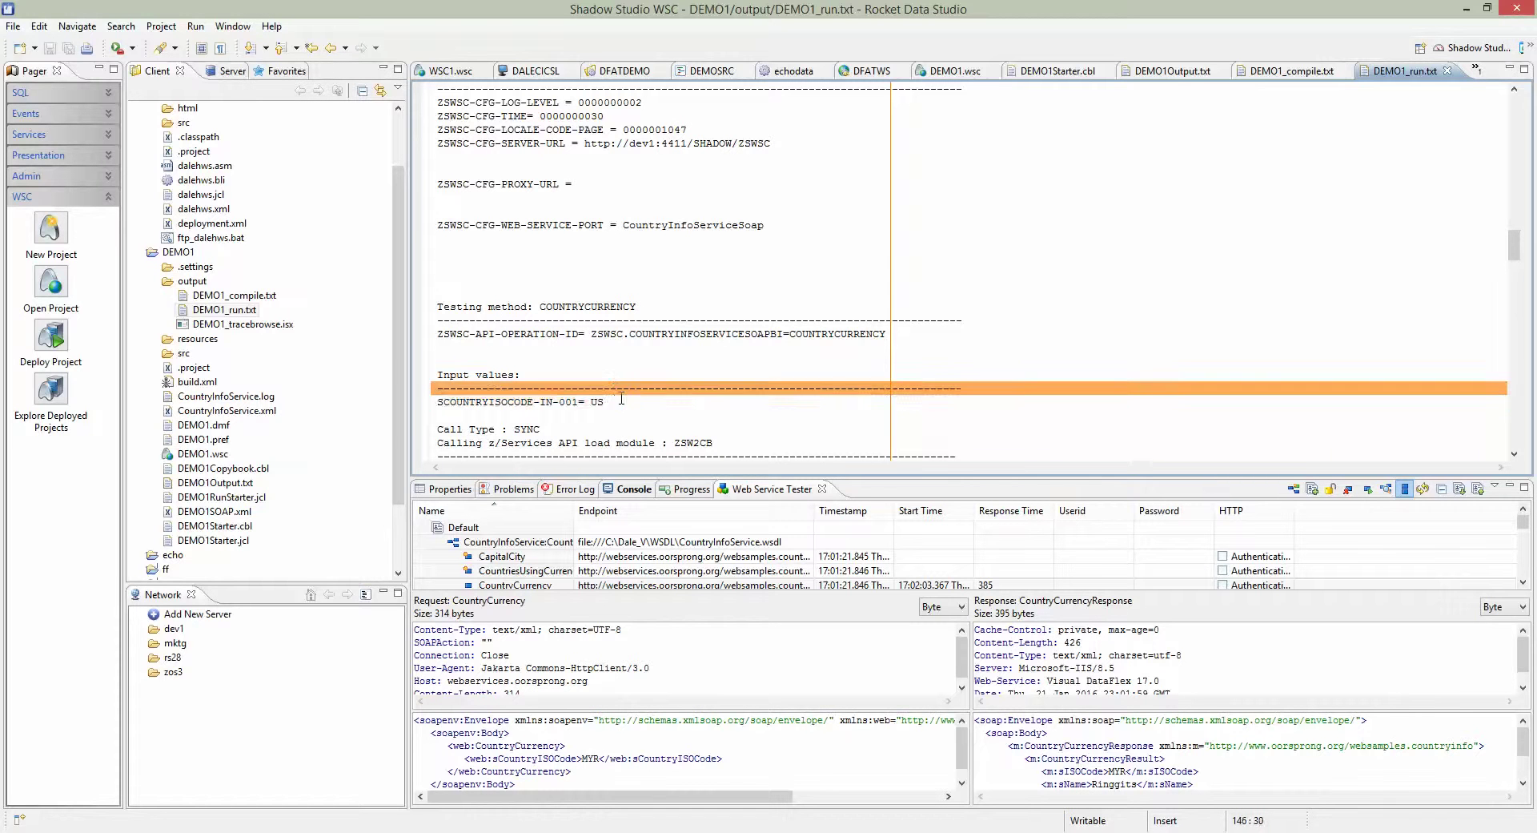
Step: Examine the z/Services WSC API log in DEMO1_run.txt, especially the input parameters config section
scroll(621, 397, down, 5)
drag(515, 279, 604, 402)
scroll(625, 394, down, 3)
click(641, 306)
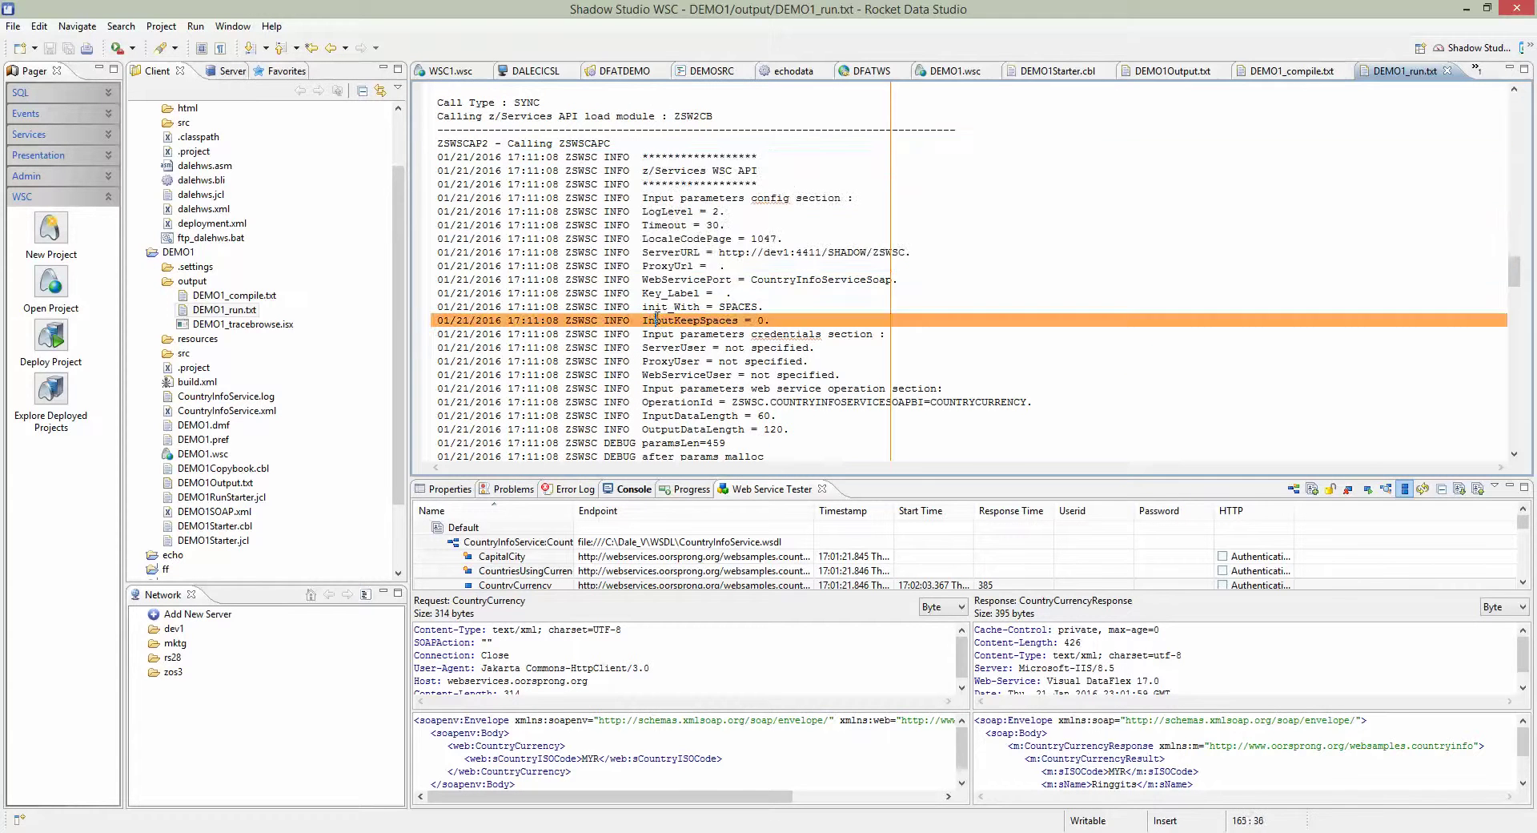
drag(560, 186, 957, 266)
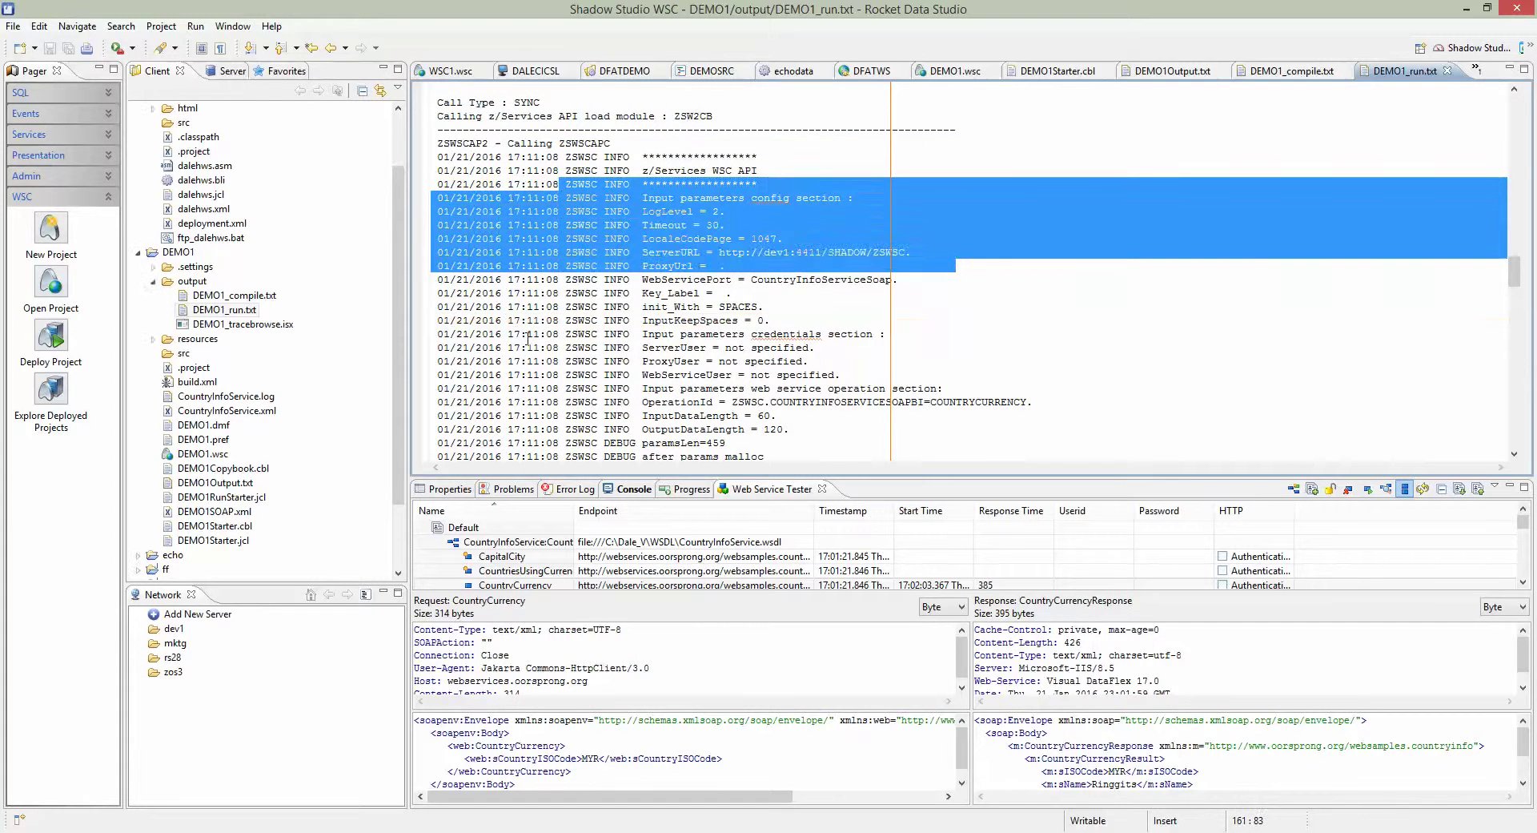
Step: Examine the web service operation parameters and the Shadow post and response entries of the z/Services WSC API log in DEMO1_run.txt
click(721, 334)
scroll(720, 334, down, 4)
drag(471, 266, 786, 392)
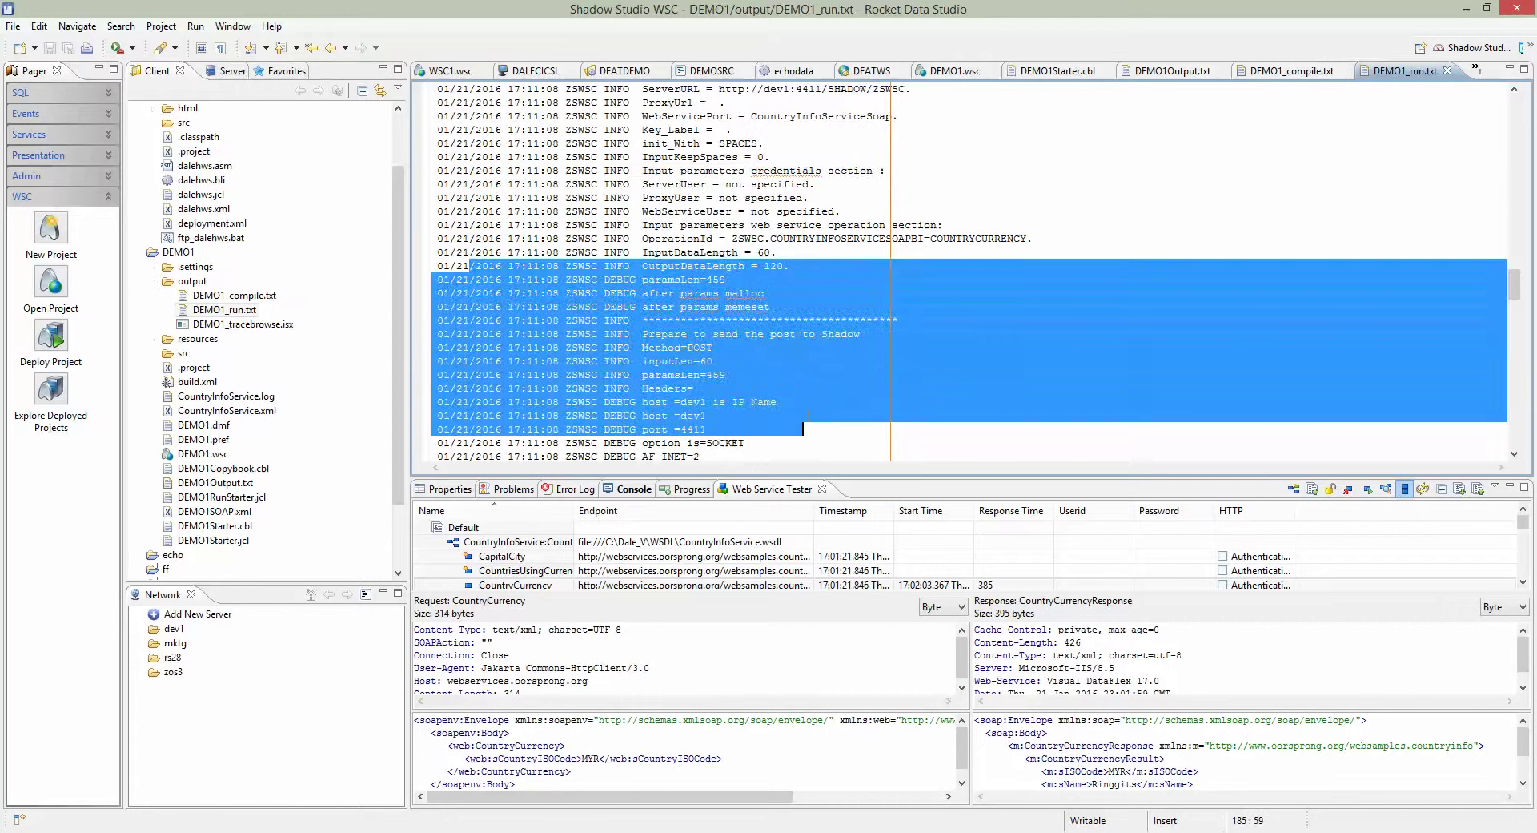
scroll(786, 398, down, 4)
click(771, 390)
scroll(770, 390, down, 4)
scroll(771, 390, down, 8)
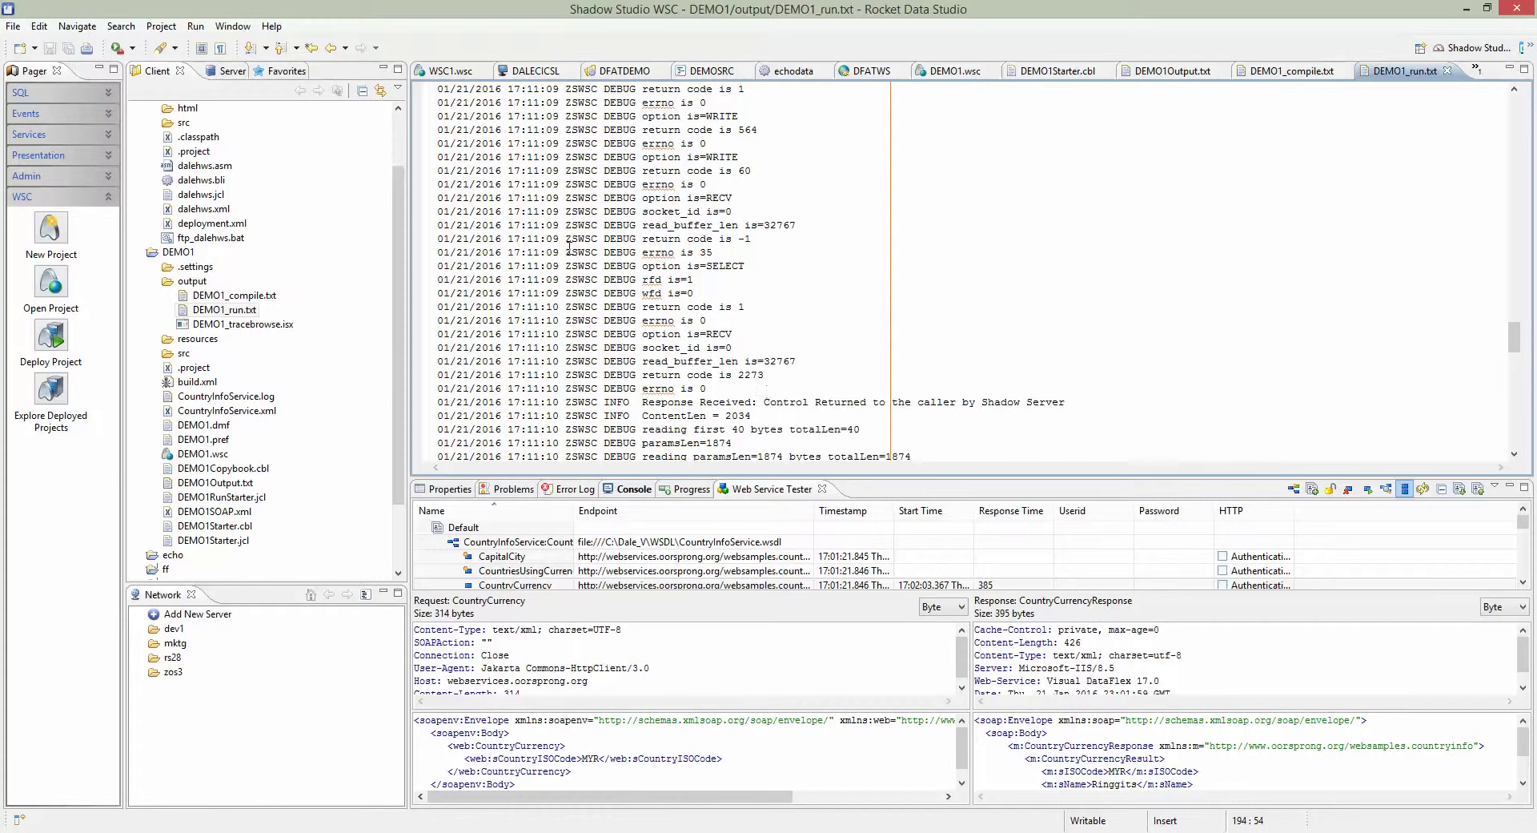
scroll(570, 247, down, 9)
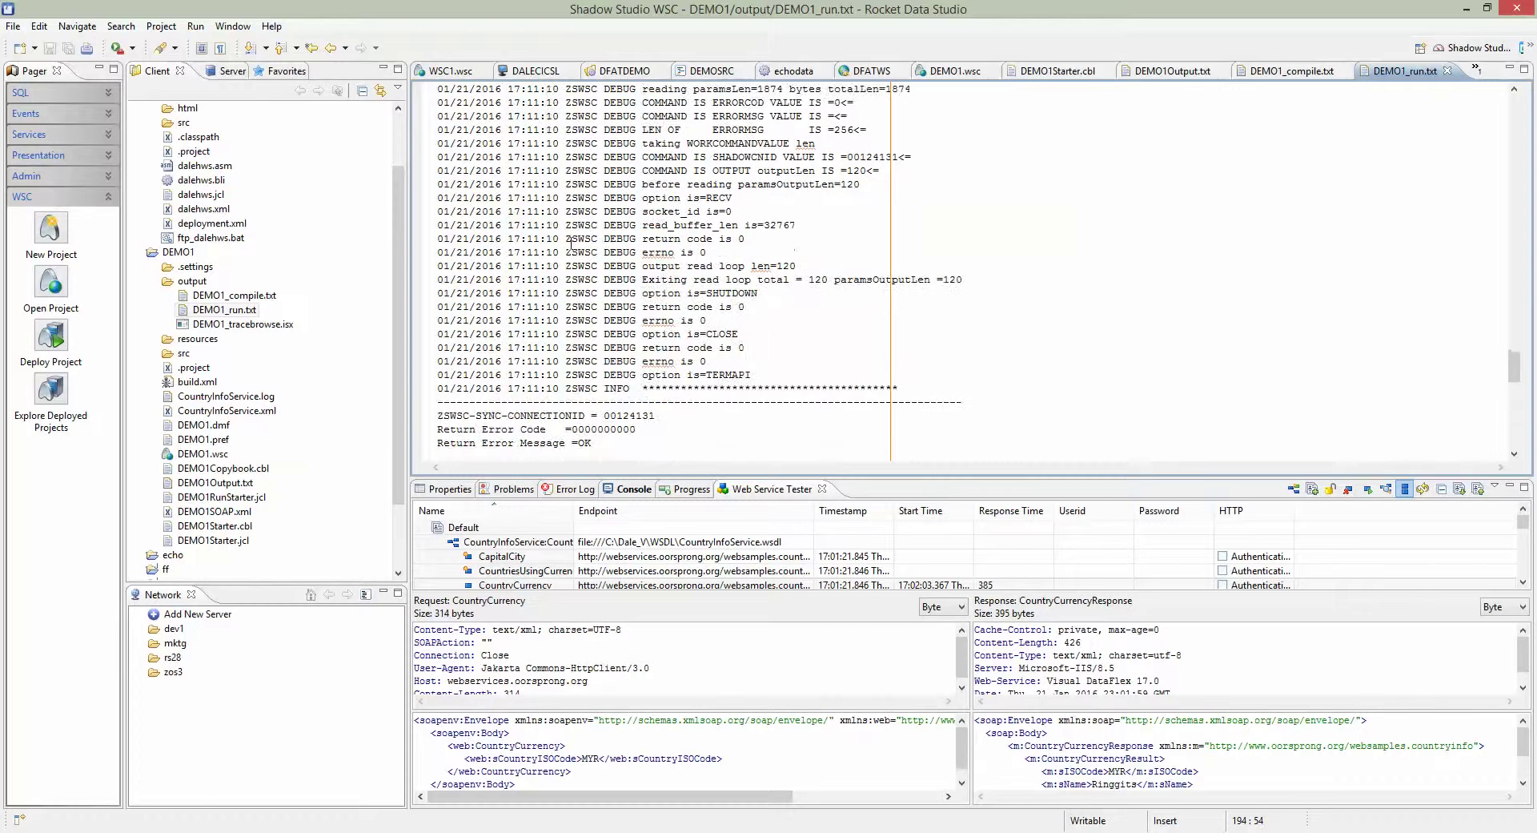
Step: Check the return error code and message and the body output values of the COUNTRYCURRENCY test in DEMO1_run.txt
scroll(578, 307, down, 1)
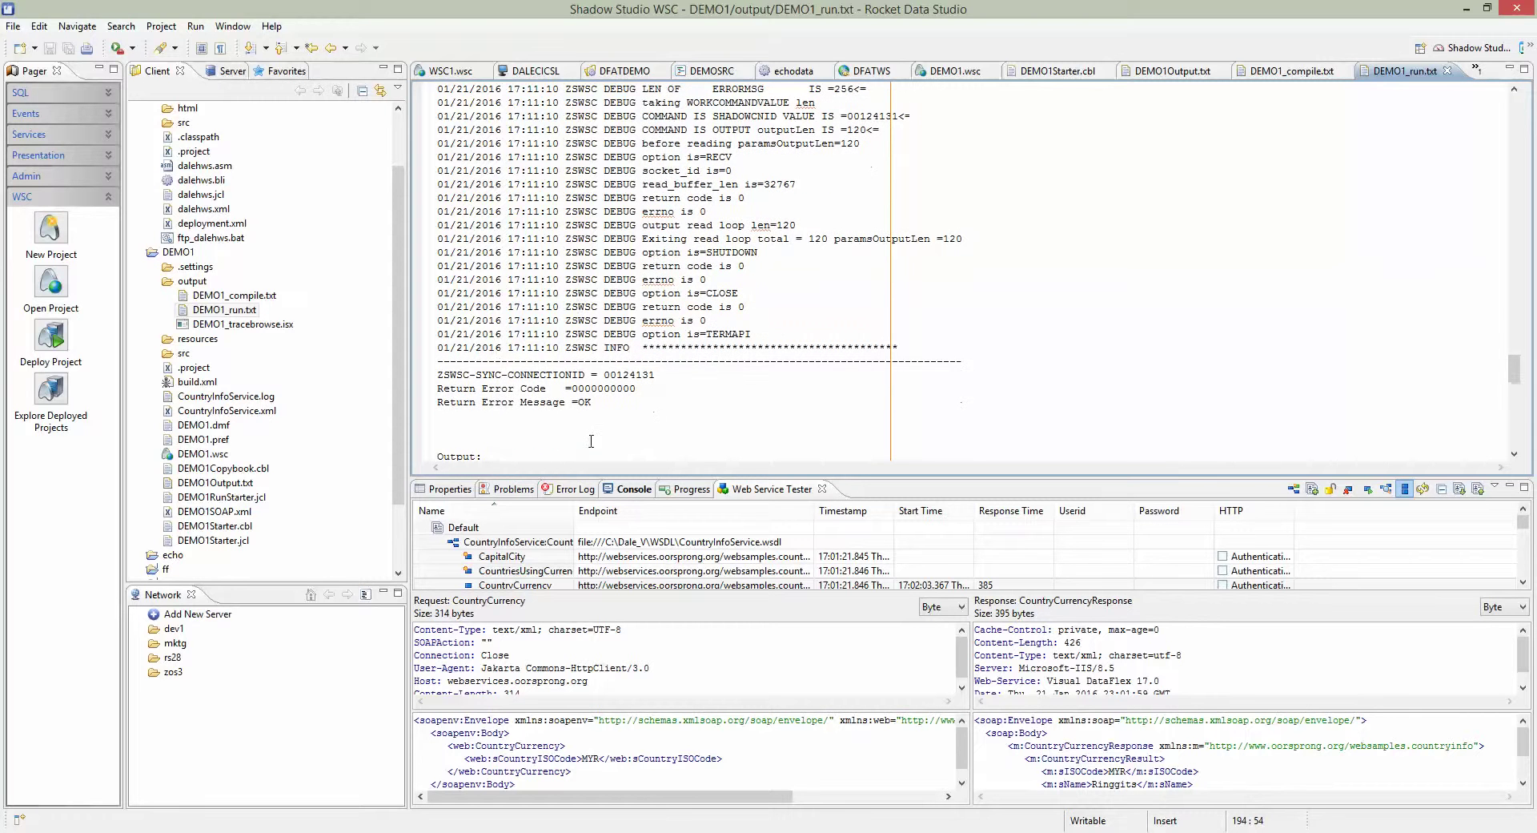
drag(594, 403, 451, 388)
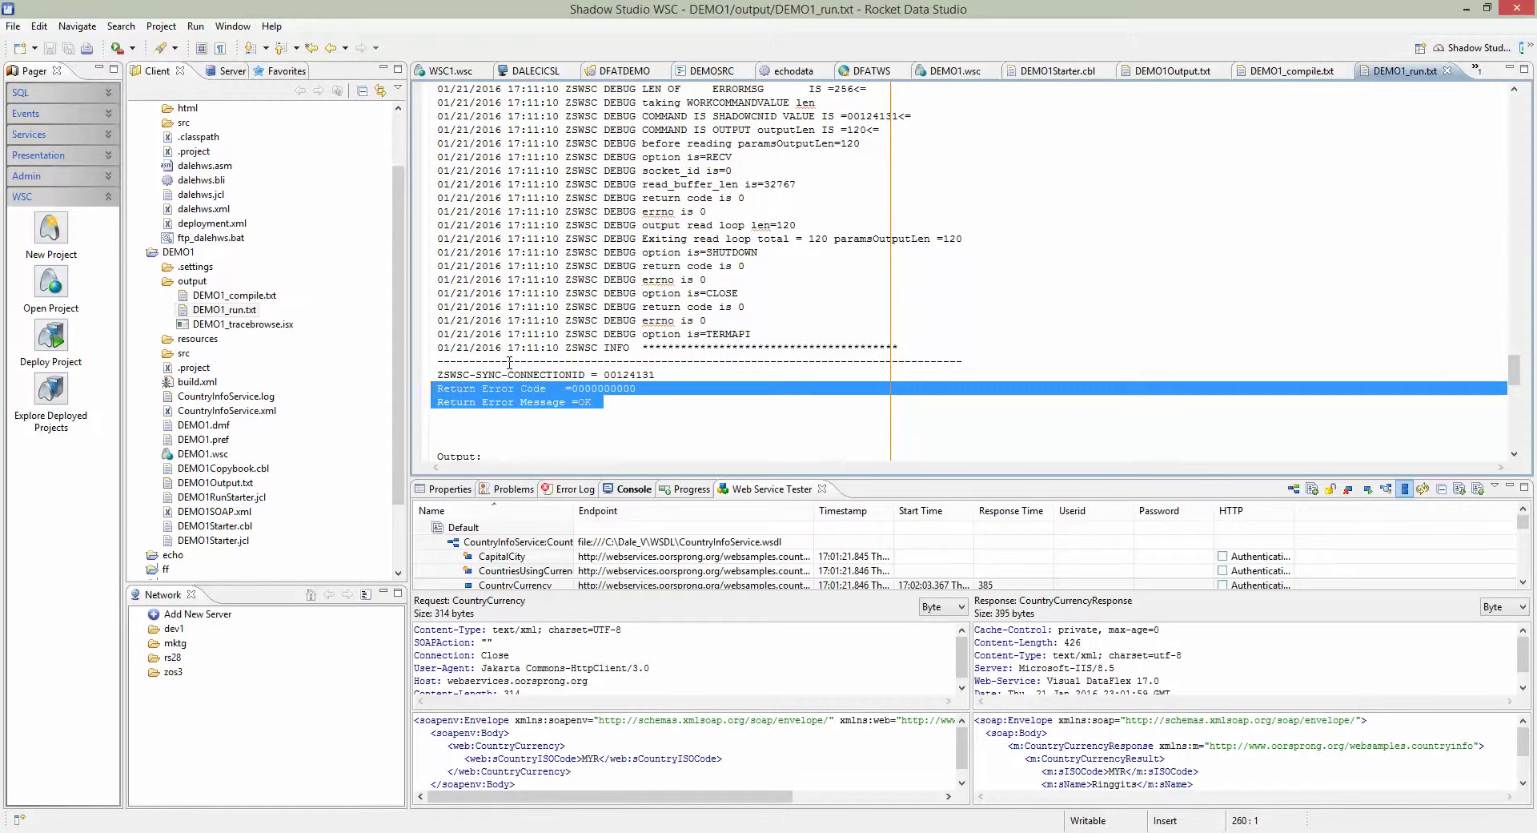
scroll(509, 364, down, 4)
click(484, 293)
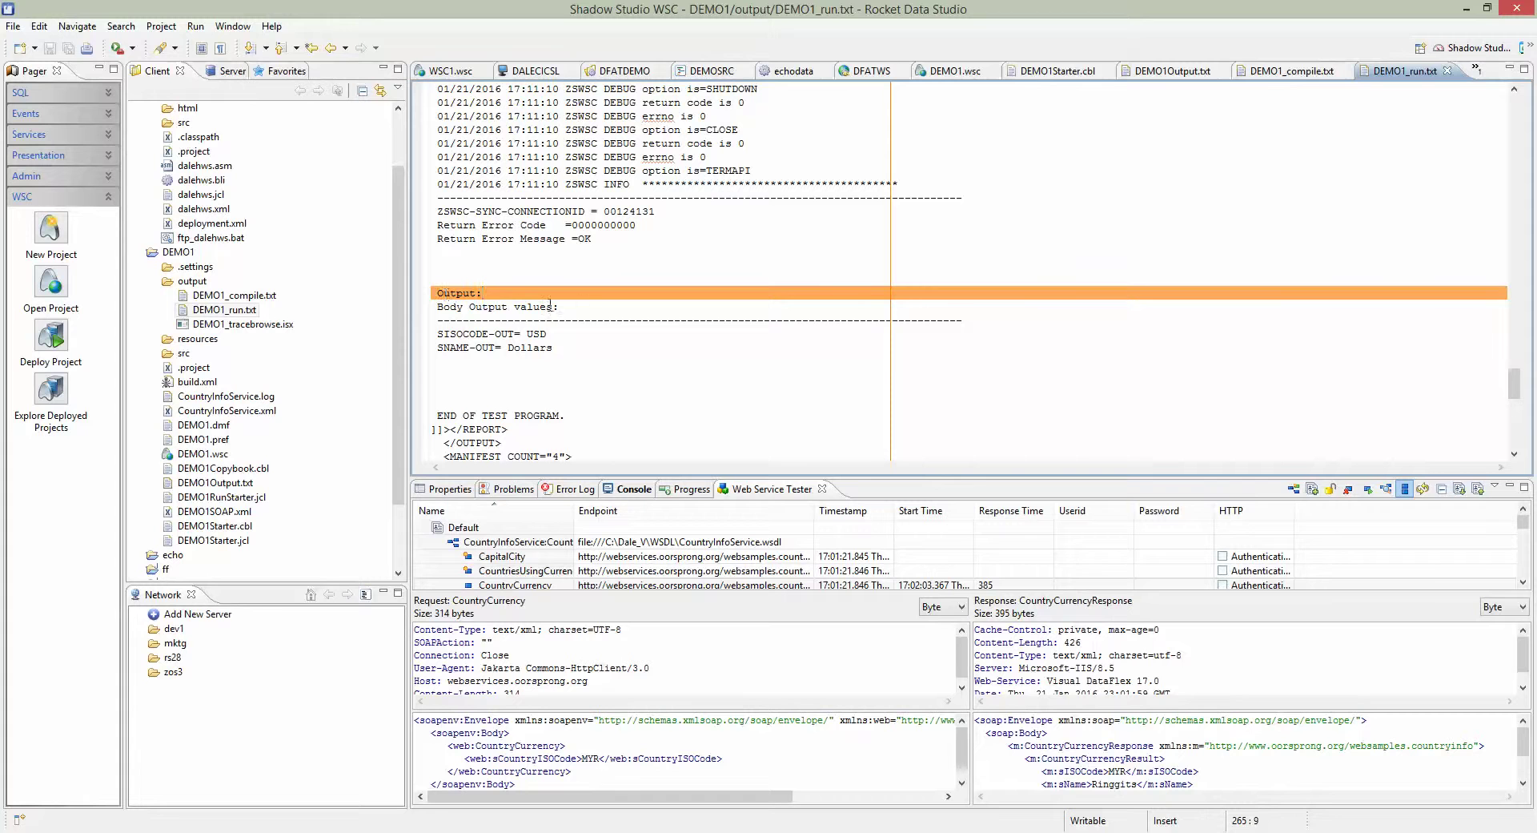
click(544, 333)
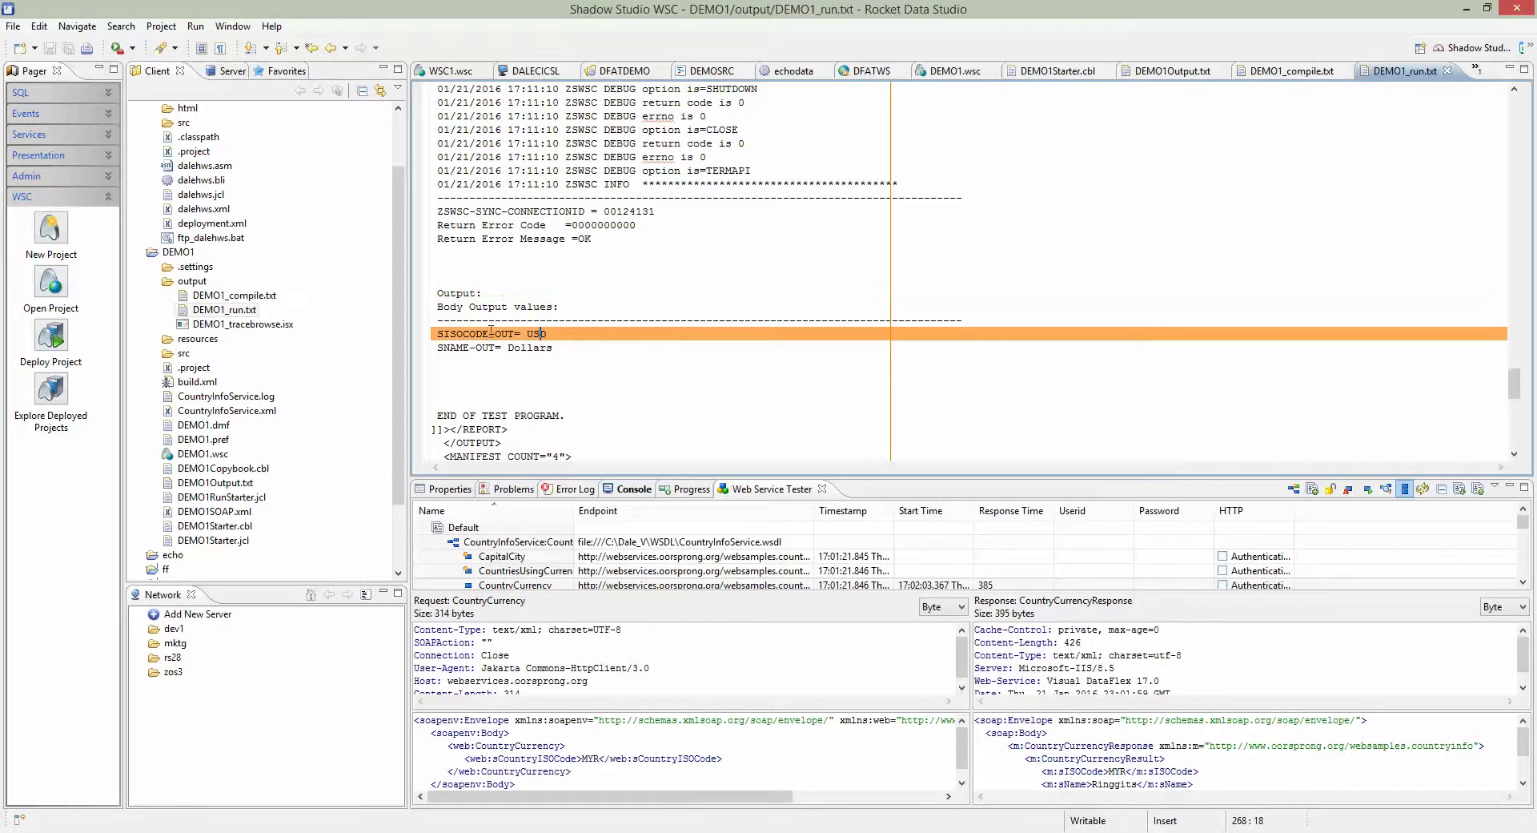
click(452, 376)
drag(437, 347, 577, 358)
key(Down)
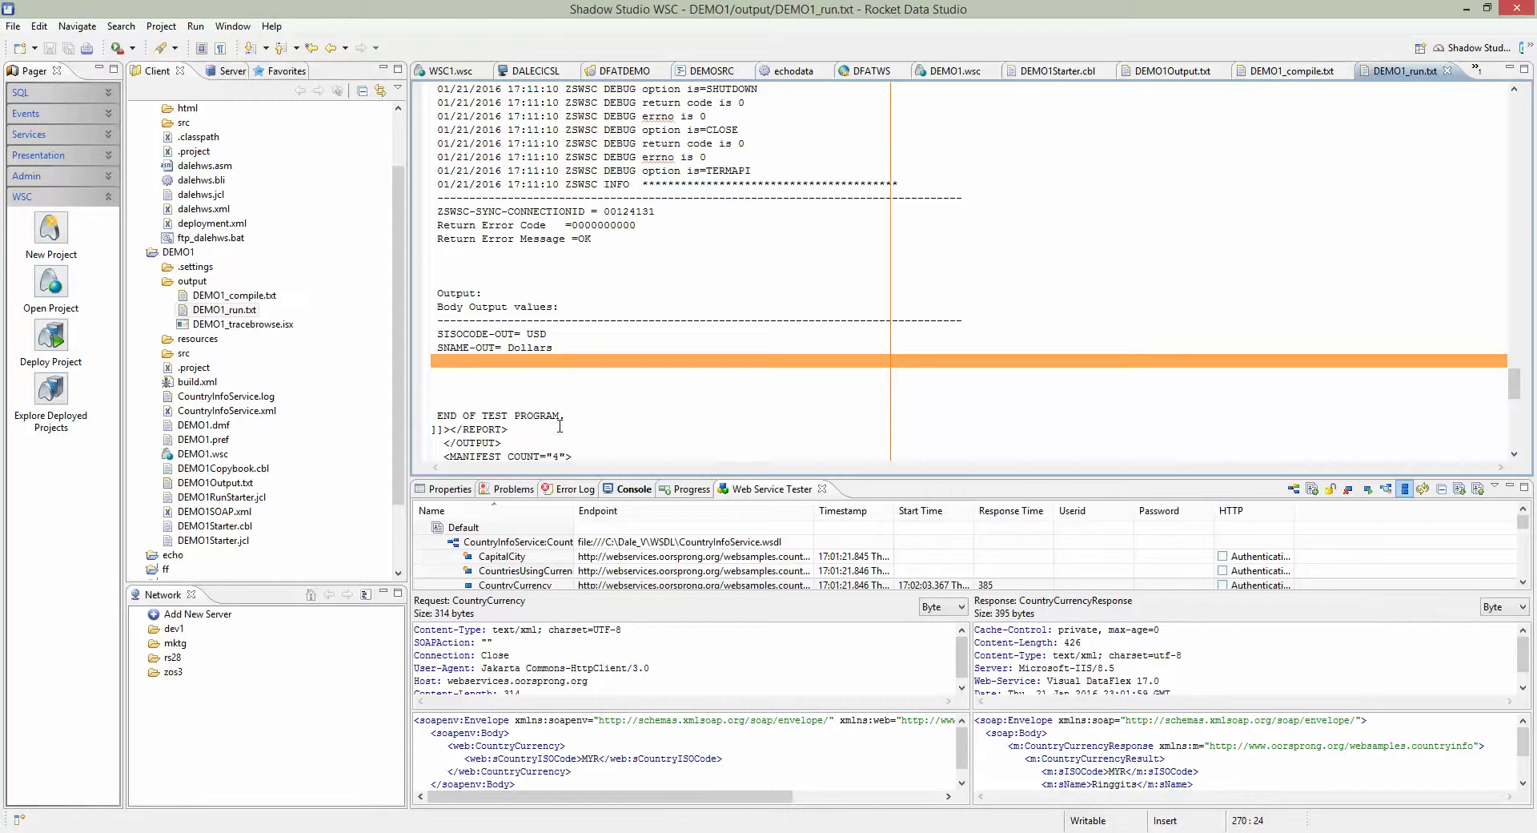
click(508, 398)
double_click(528, 347)
scroll(694, 437, down, 1)
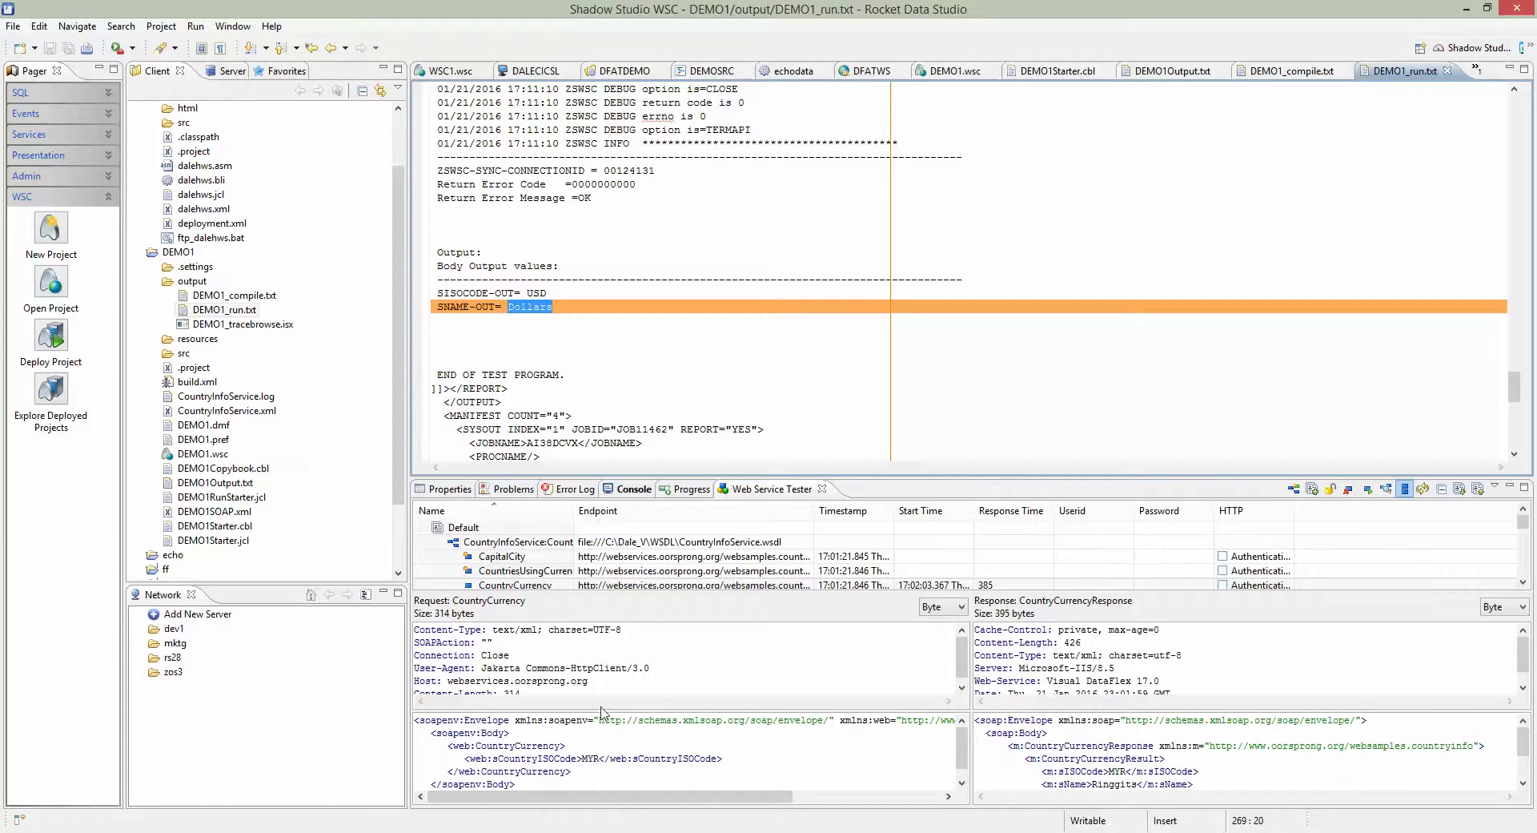
Step: Switch to the BlueZone mainframe session and go to the Data Set List Utility with =3.4
click(560, 761)
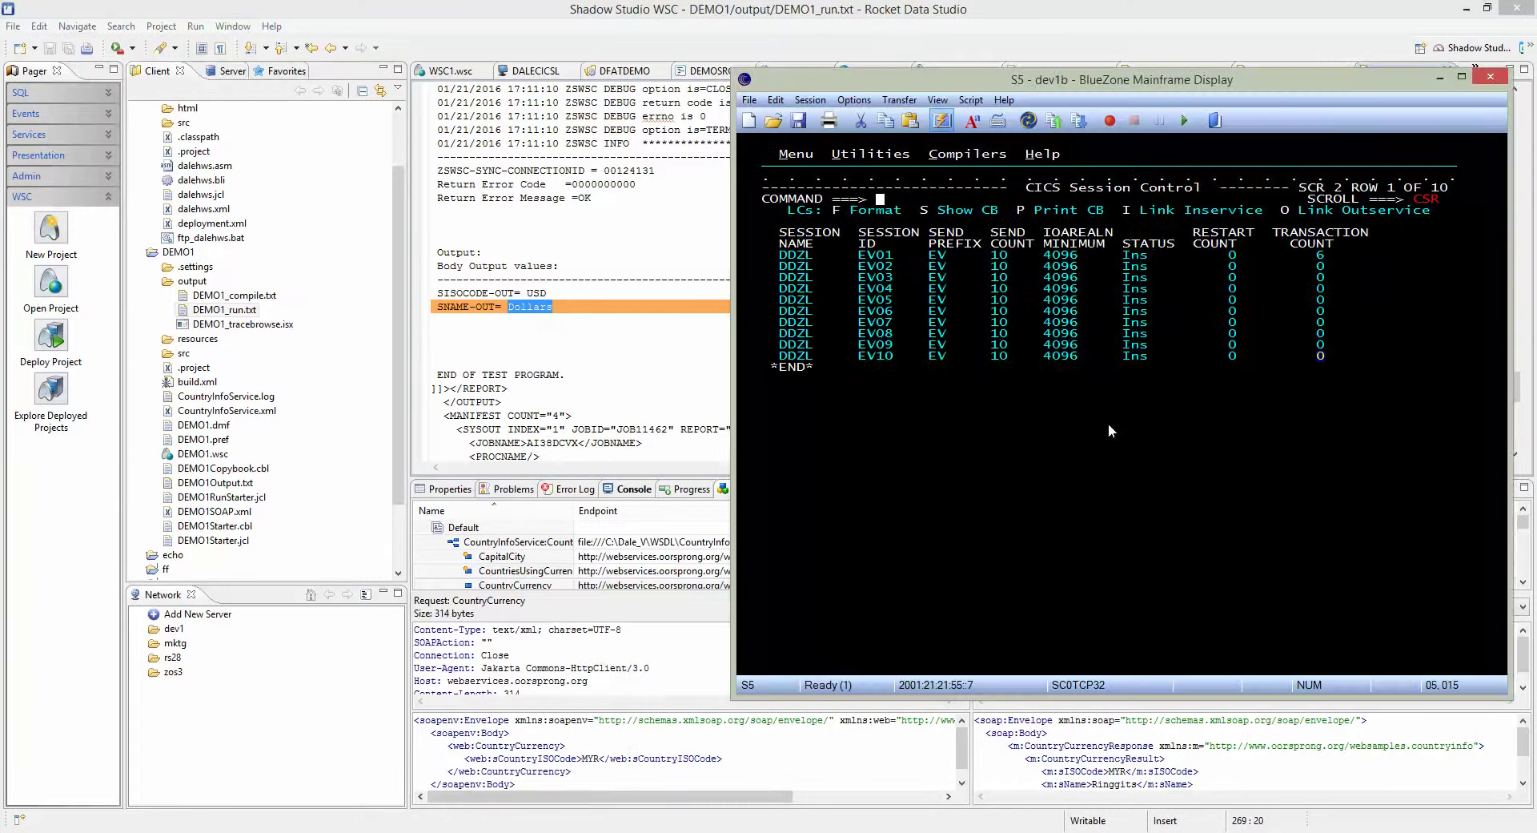
key(F3)
key(Return)
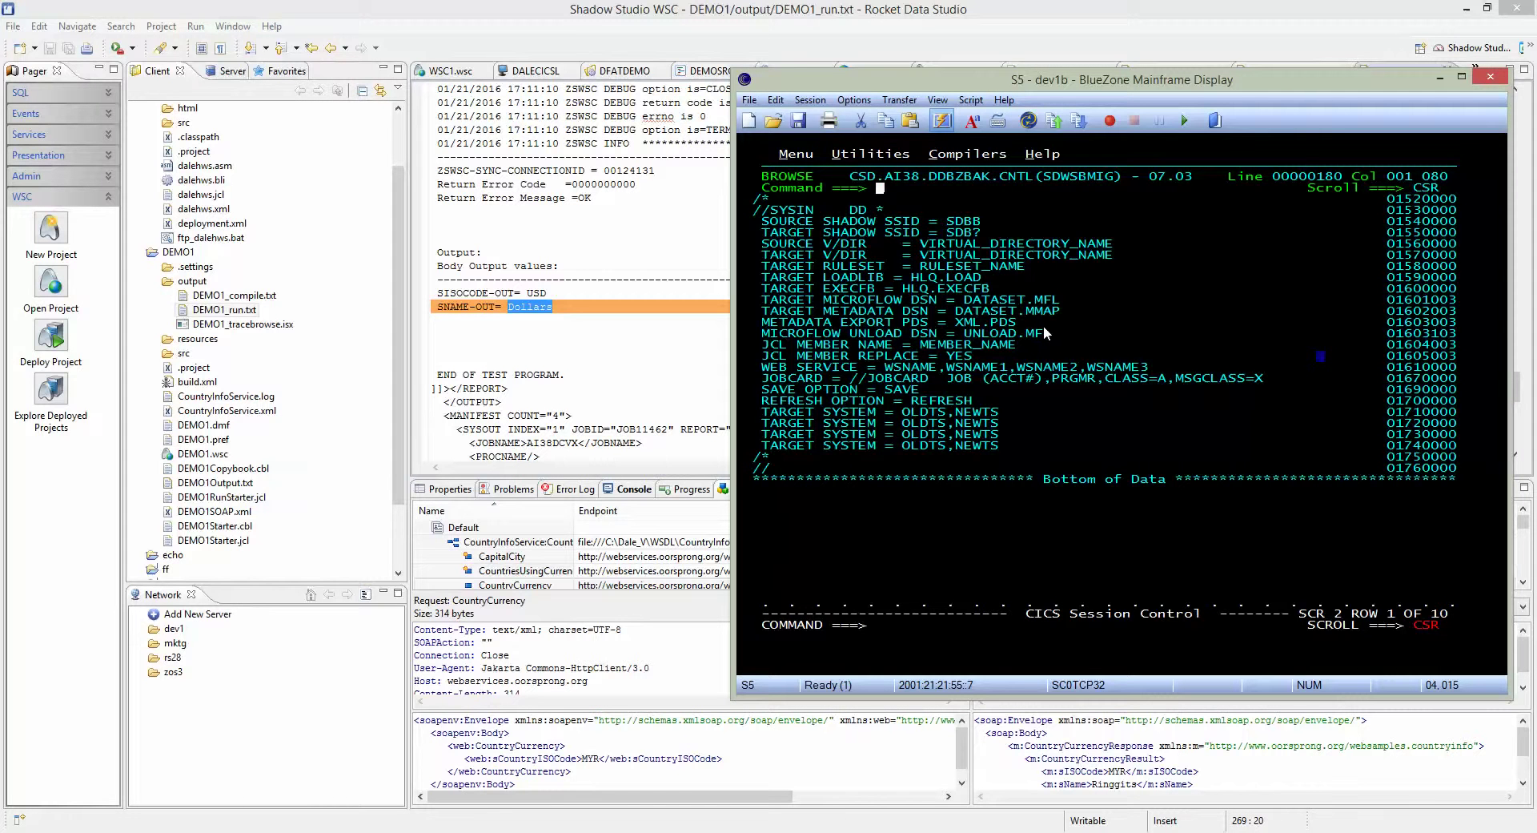
text(=3.4)
key(Return)
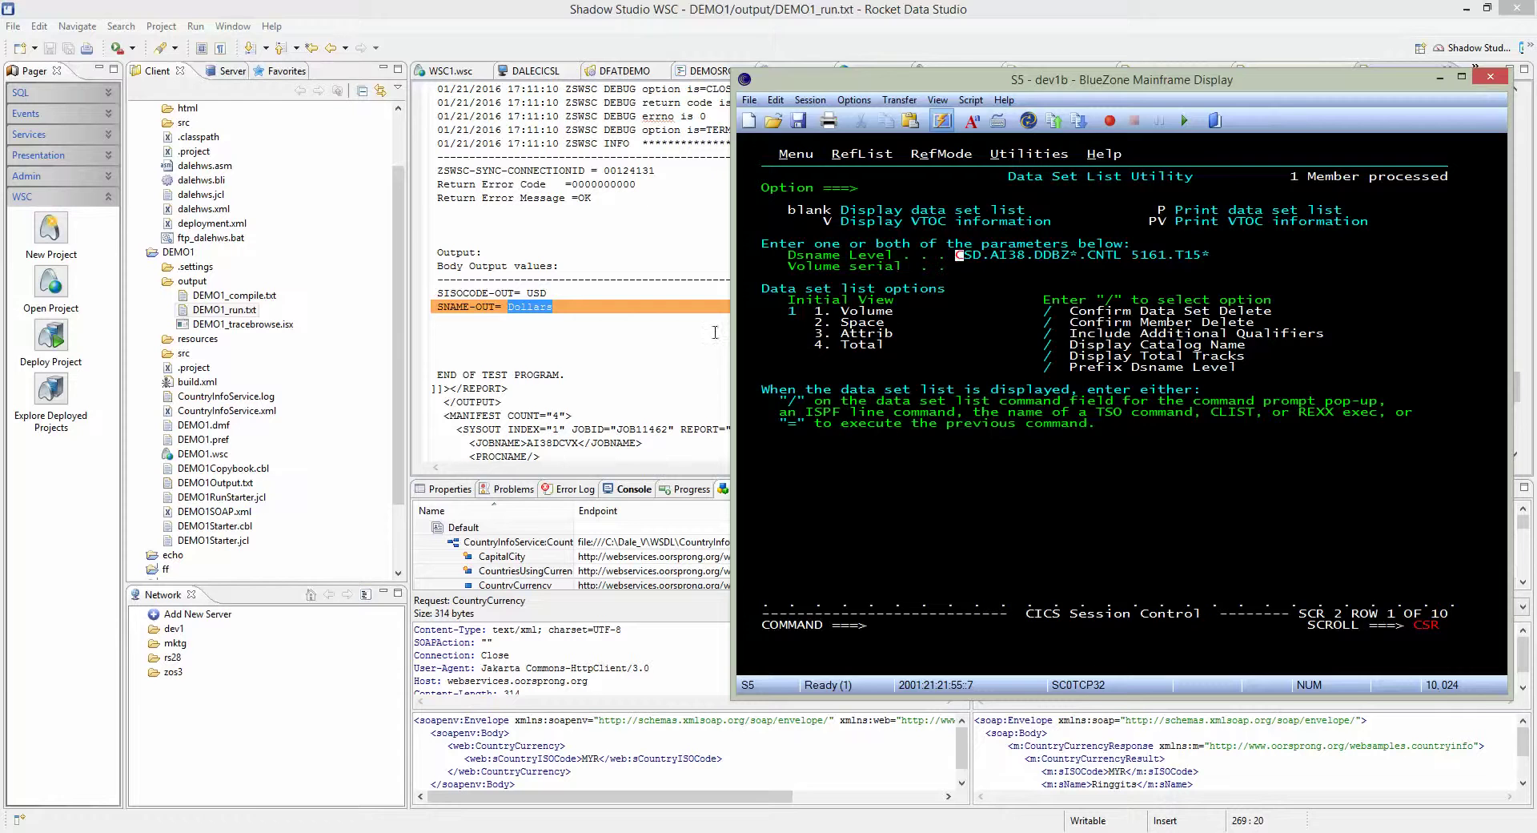
Step: Switch back to Rocket Data Studio and check the Work Source Library in the overview of DEMO1.wsc
click(613, 333)
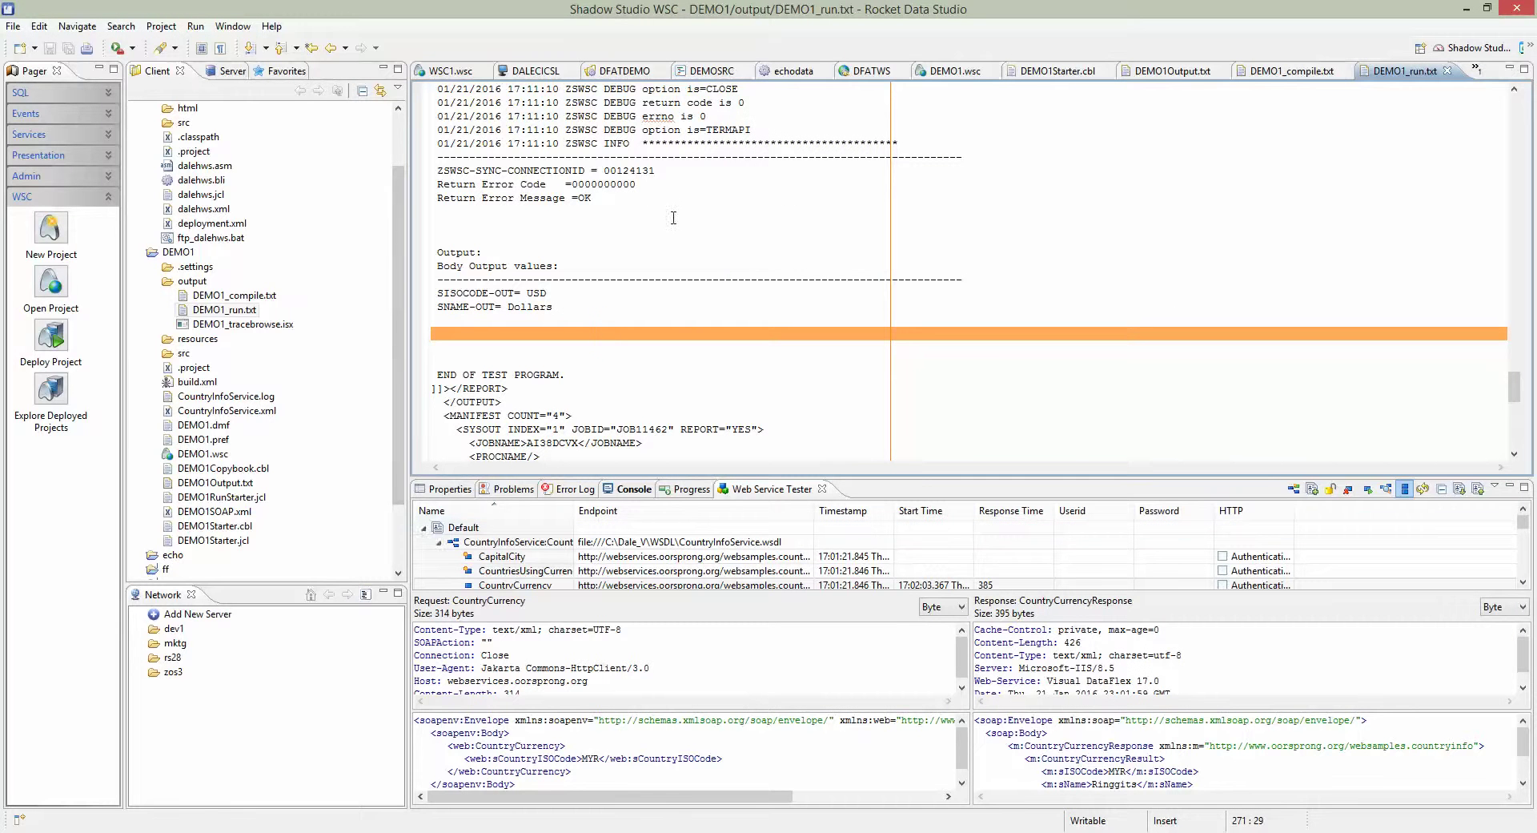
click(949, 77)
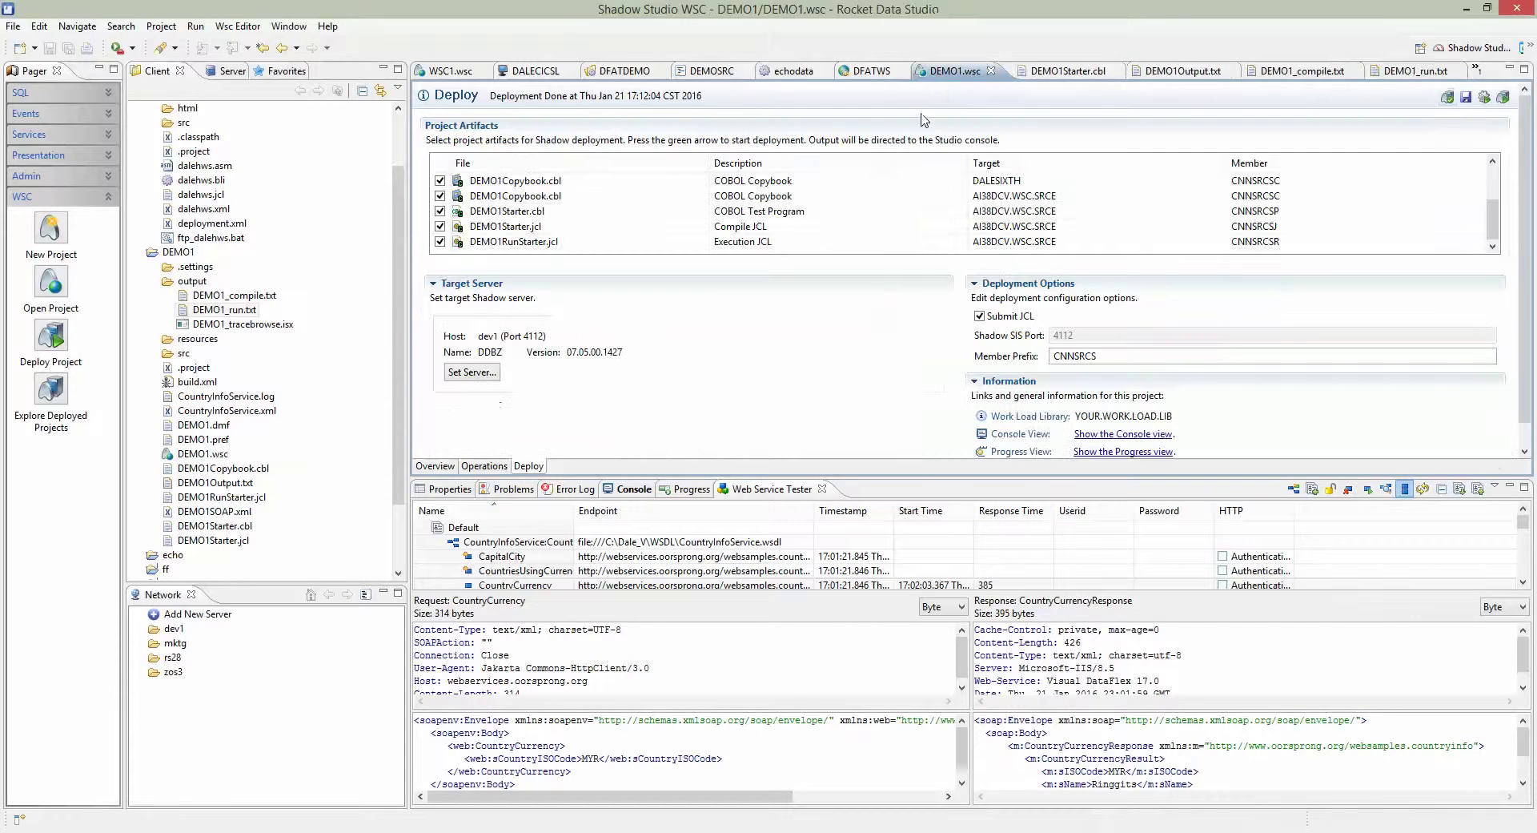
click(435, 466)
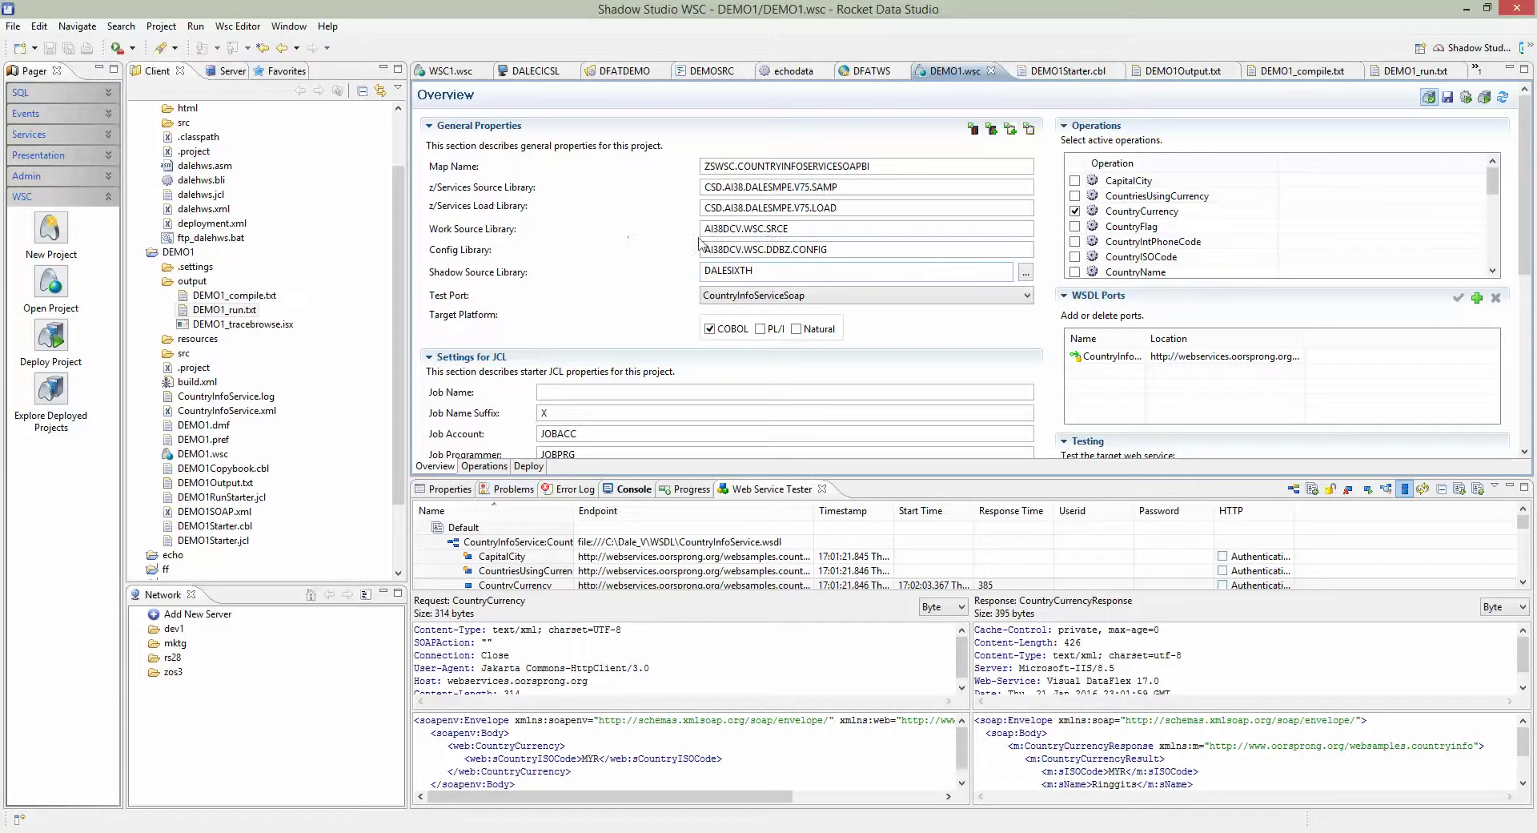
drag(793, 229, 683, 231)
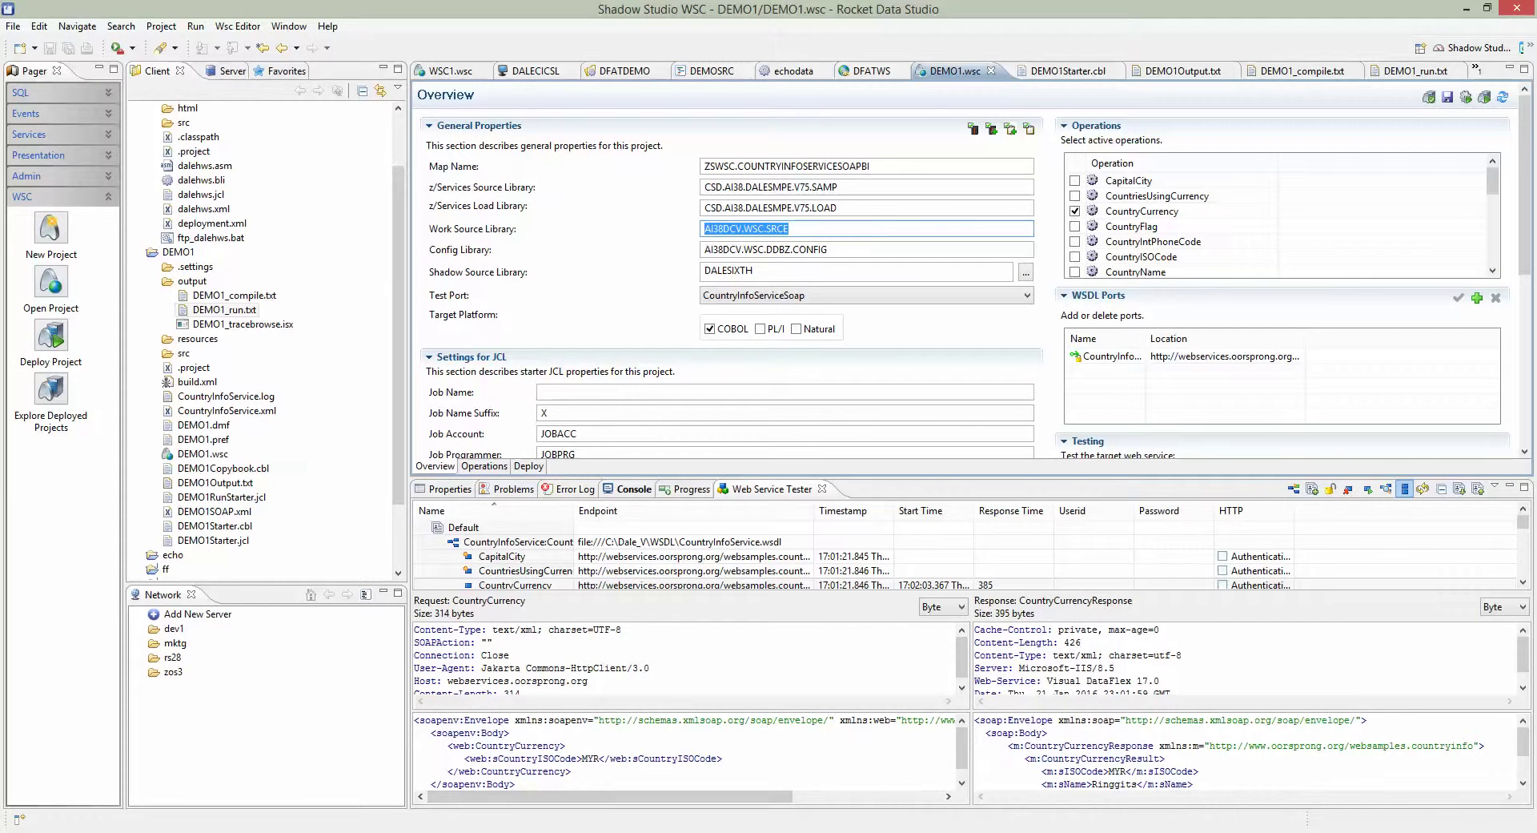
Step: Switch to BlueZone and list the data sets matching the Dsname Level AI38DCV.WSC.SRCE
mouse_move(561, 829)
click(560, 767)
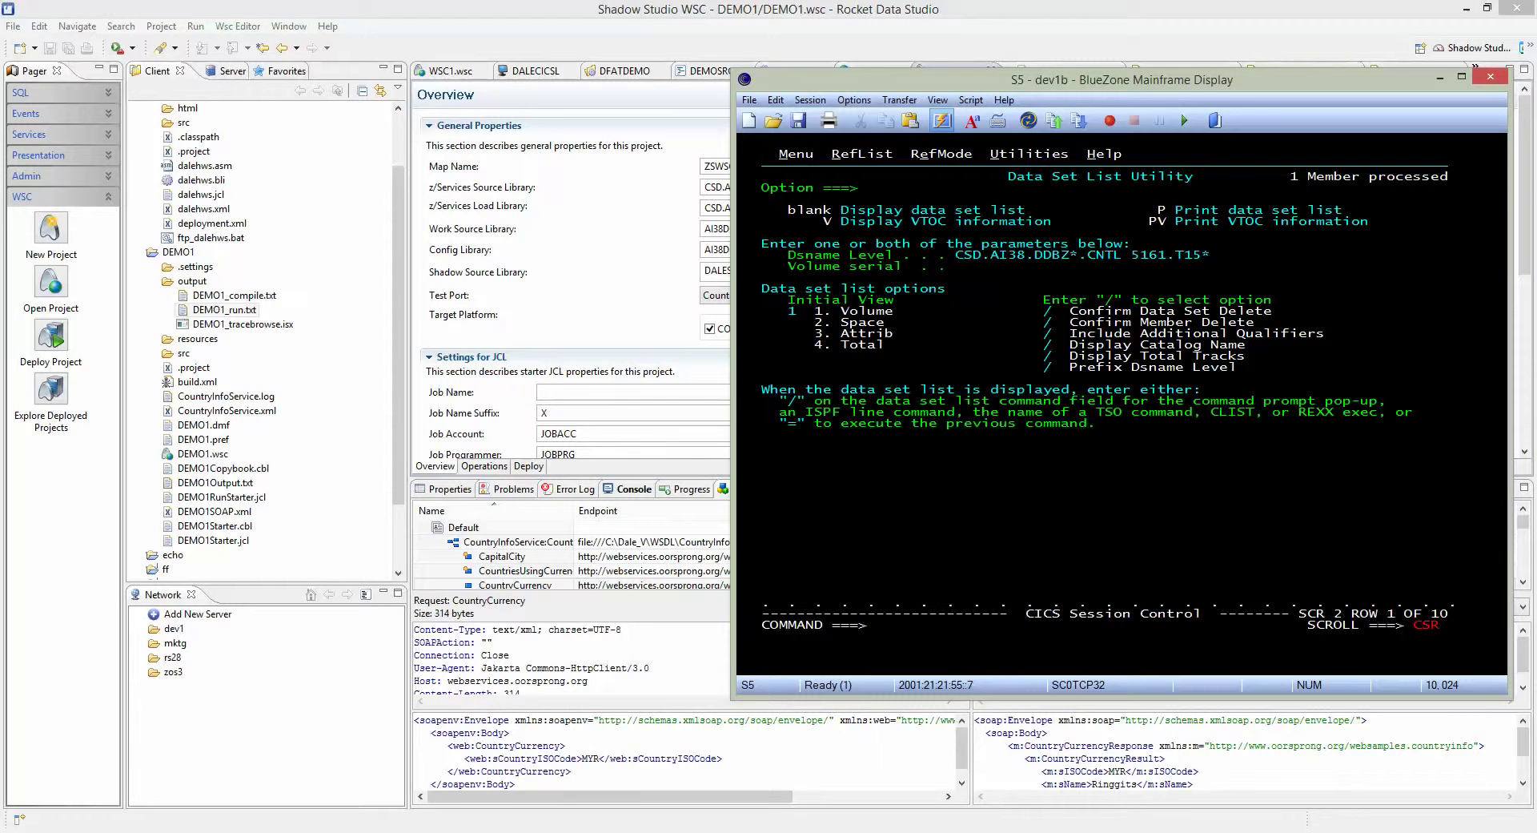
drag(862, 90, 999, 94)
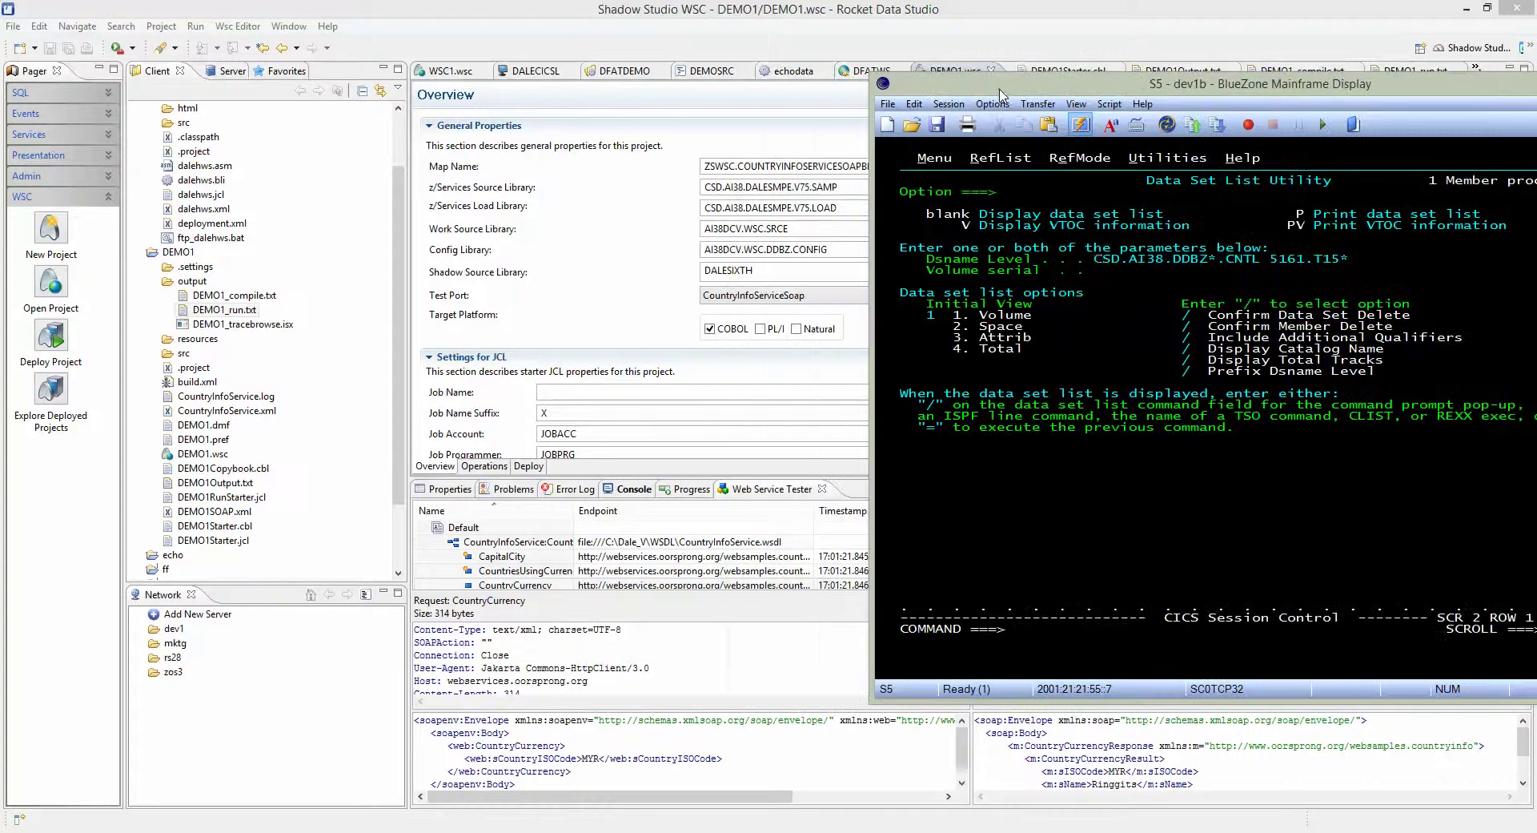
text(ai38dcv.wsc.srcew)
key(Return)
key(Right)
key(Right)
key(Right)
key(Right)
key(Right)
key(Right)
key(Right)
key(Right)
key(Right)
key(Right)
key(Right)
key(Right)
key(Right)
key(Right)
key(Right)
key(Right)
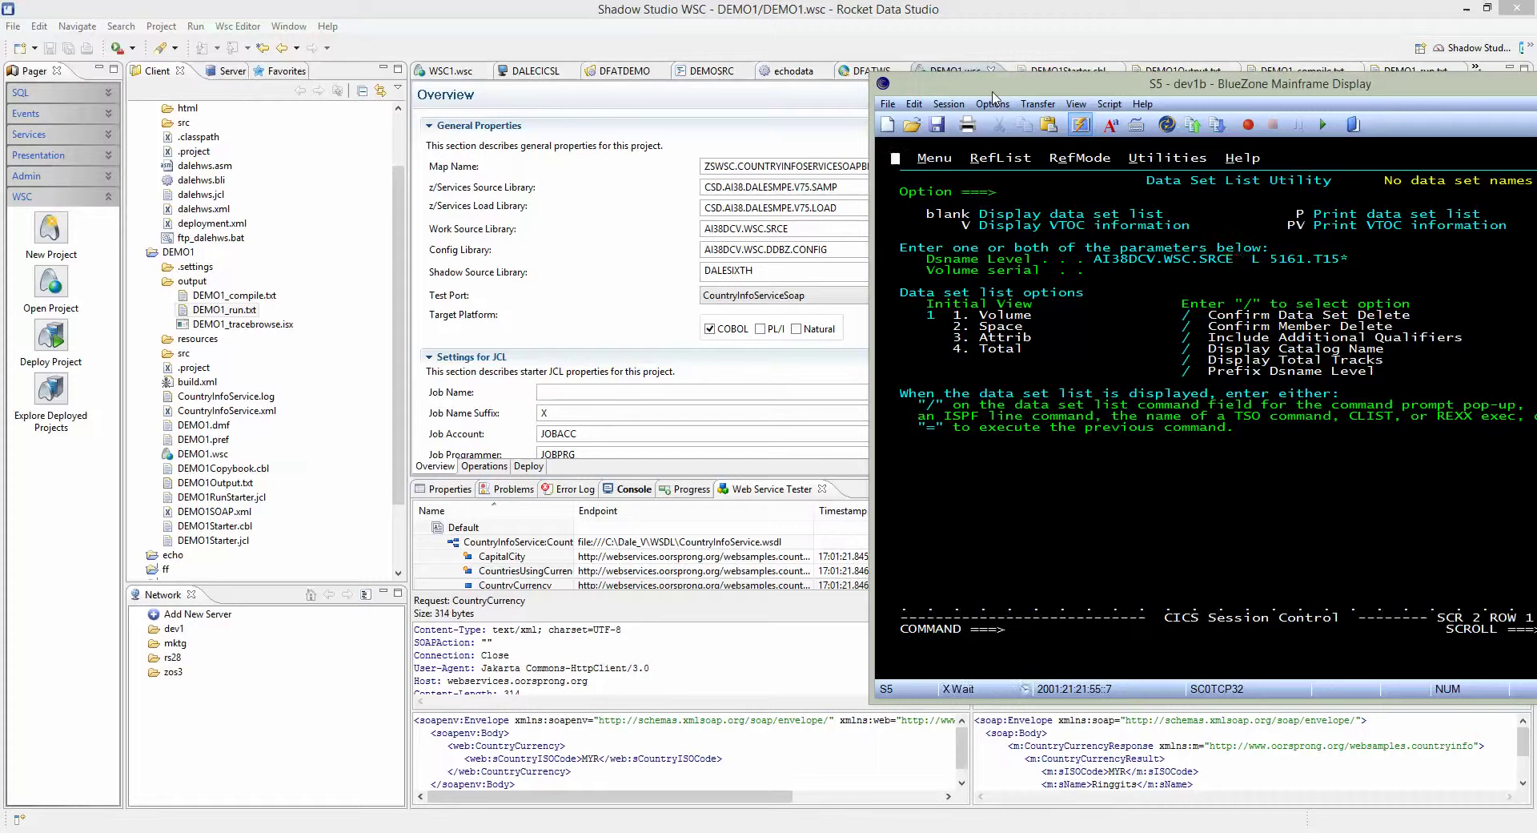
key(Delete)
key(Return)
Step: Open the member list of the AI38DCV.WSC.SRCE data set for editing
key(Tab)
text(e)
key(Return)
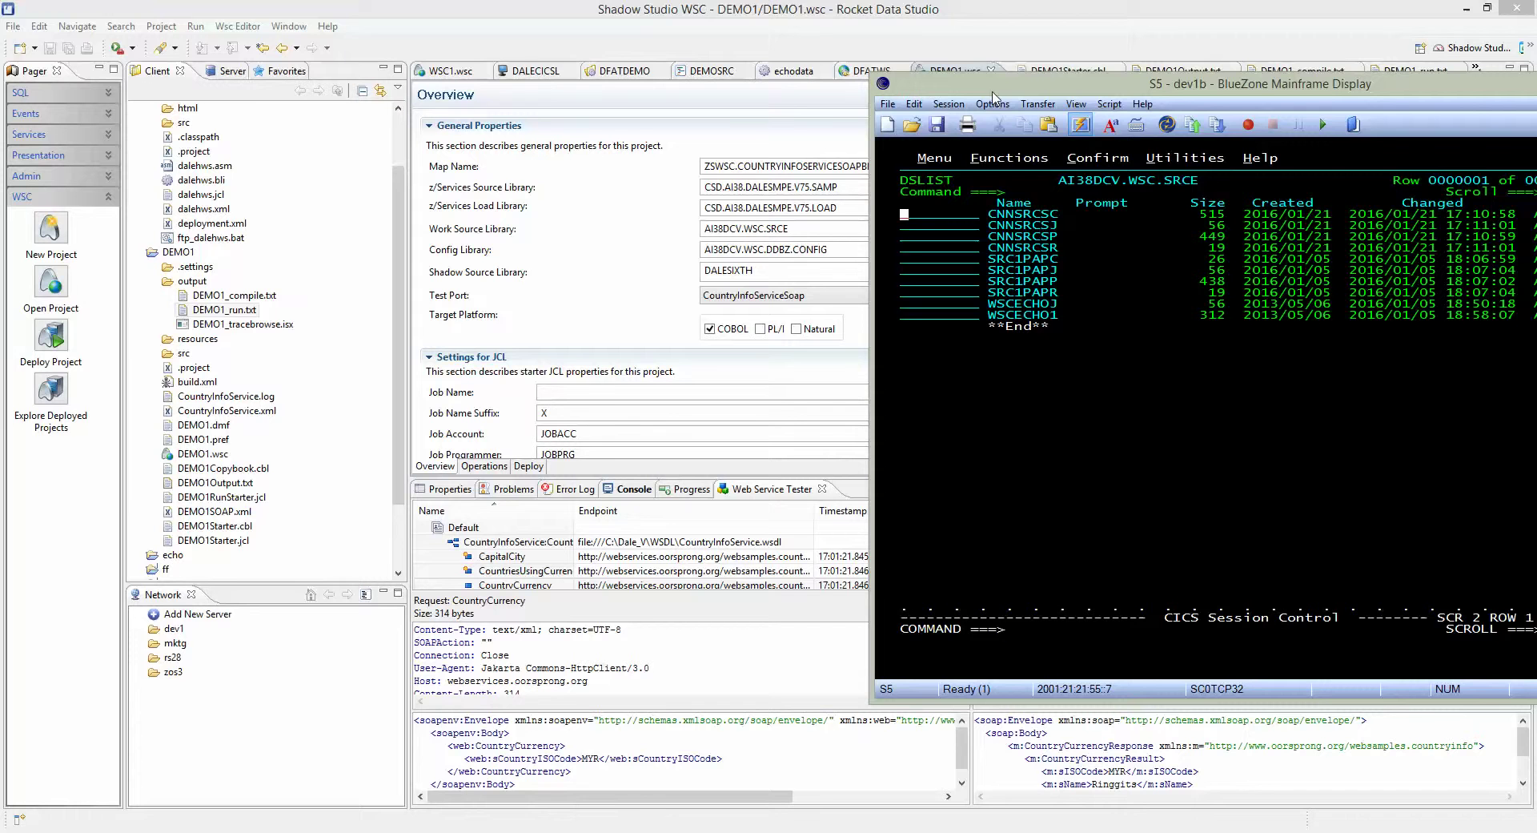
Step: Switch back to Rocket Data Studio and check the Member Prefix in the deployment options of DEMO1.wsc
click(681, 304)
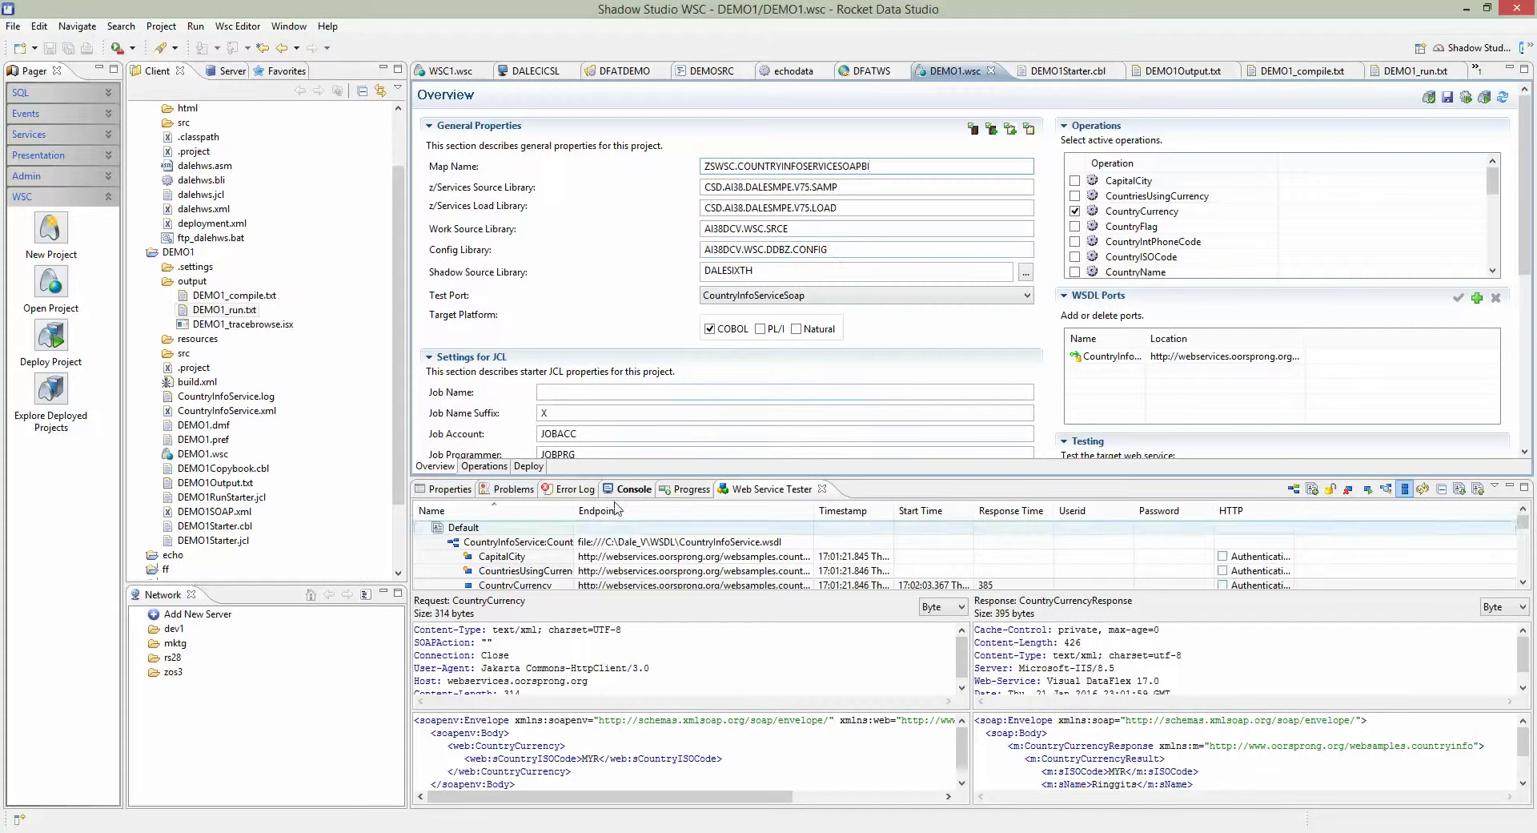
click(529, 466)
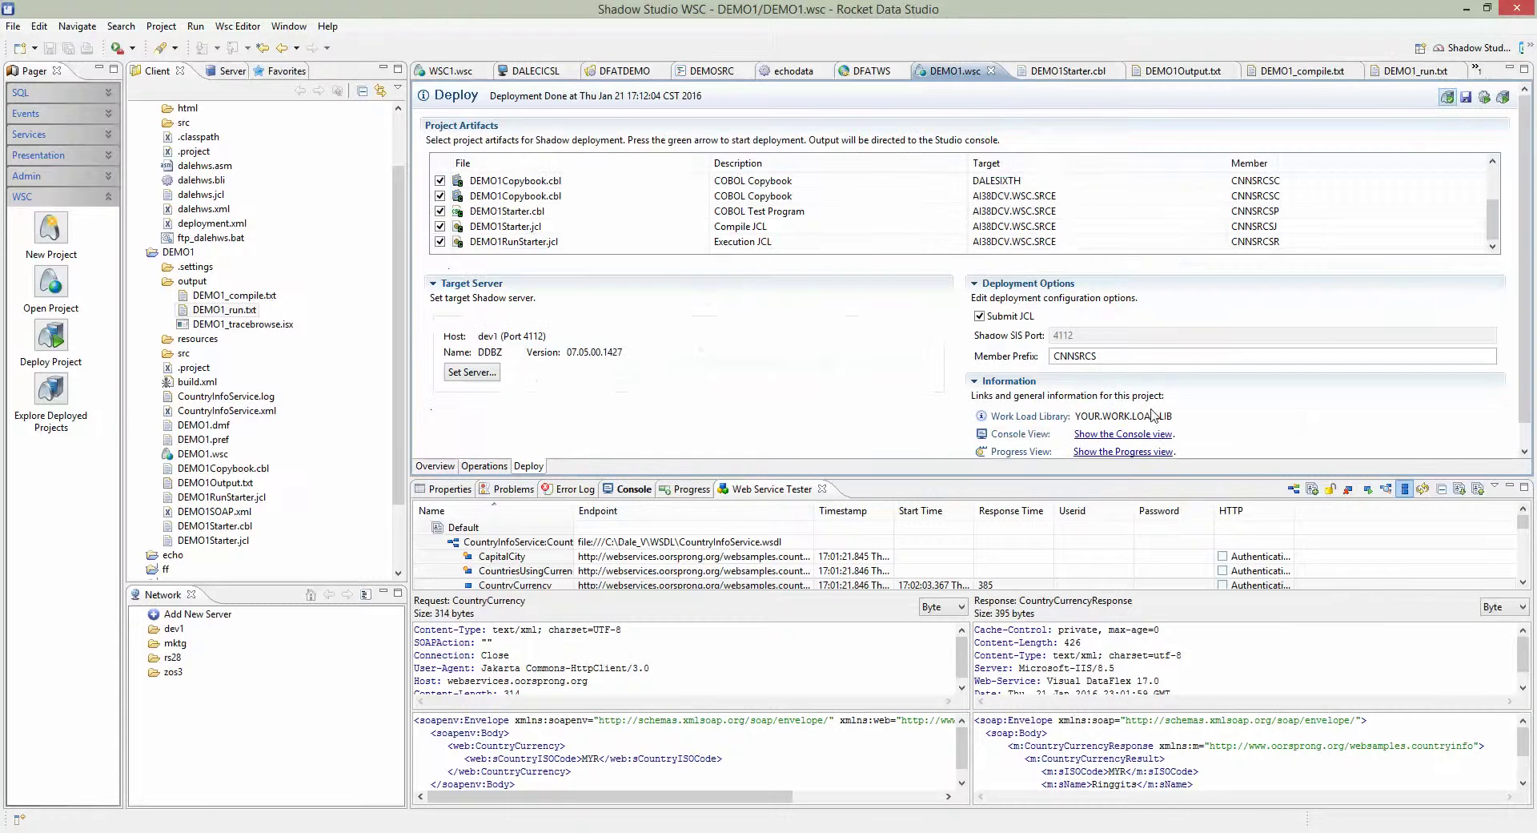
drag(1098, 355, 1017, 350)
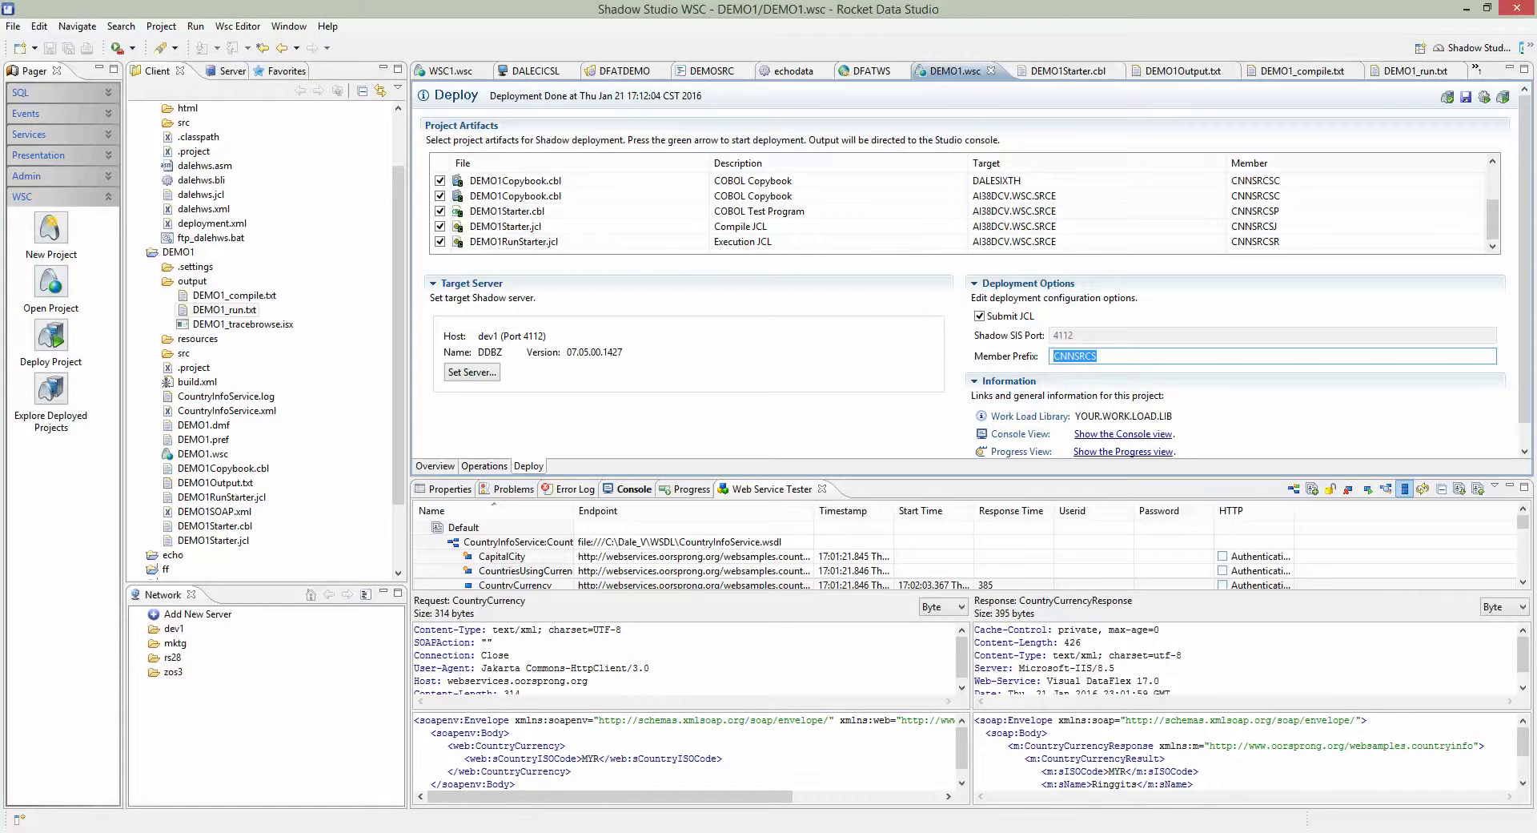
Step: Return to the BlueZone member list and open the COBOL test program member CNNSRCSP for editing
key(alt+Tab)
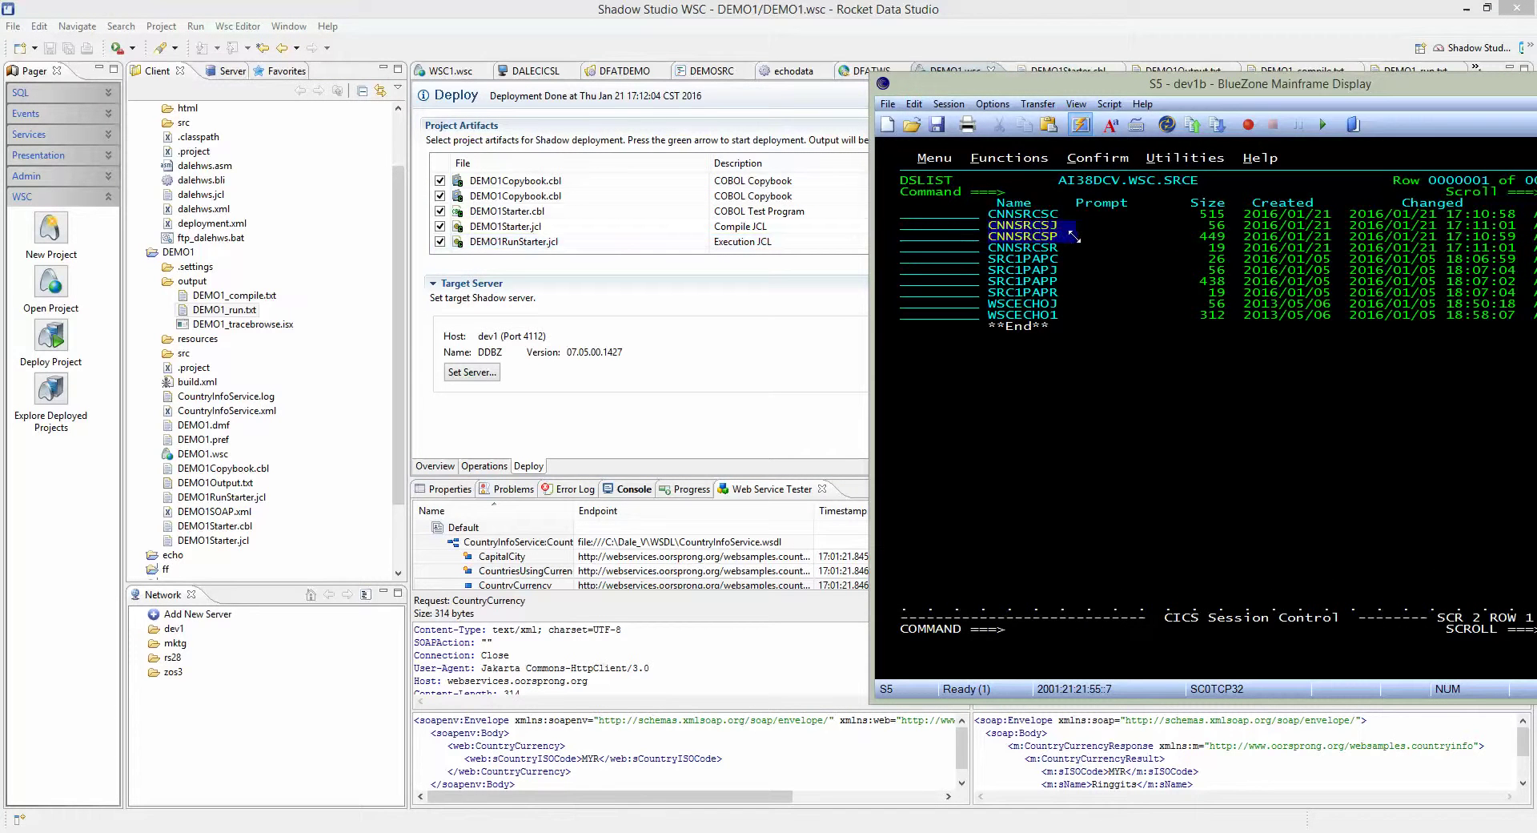
drag(1087, 93, 1011, 116)
click(881, 257)
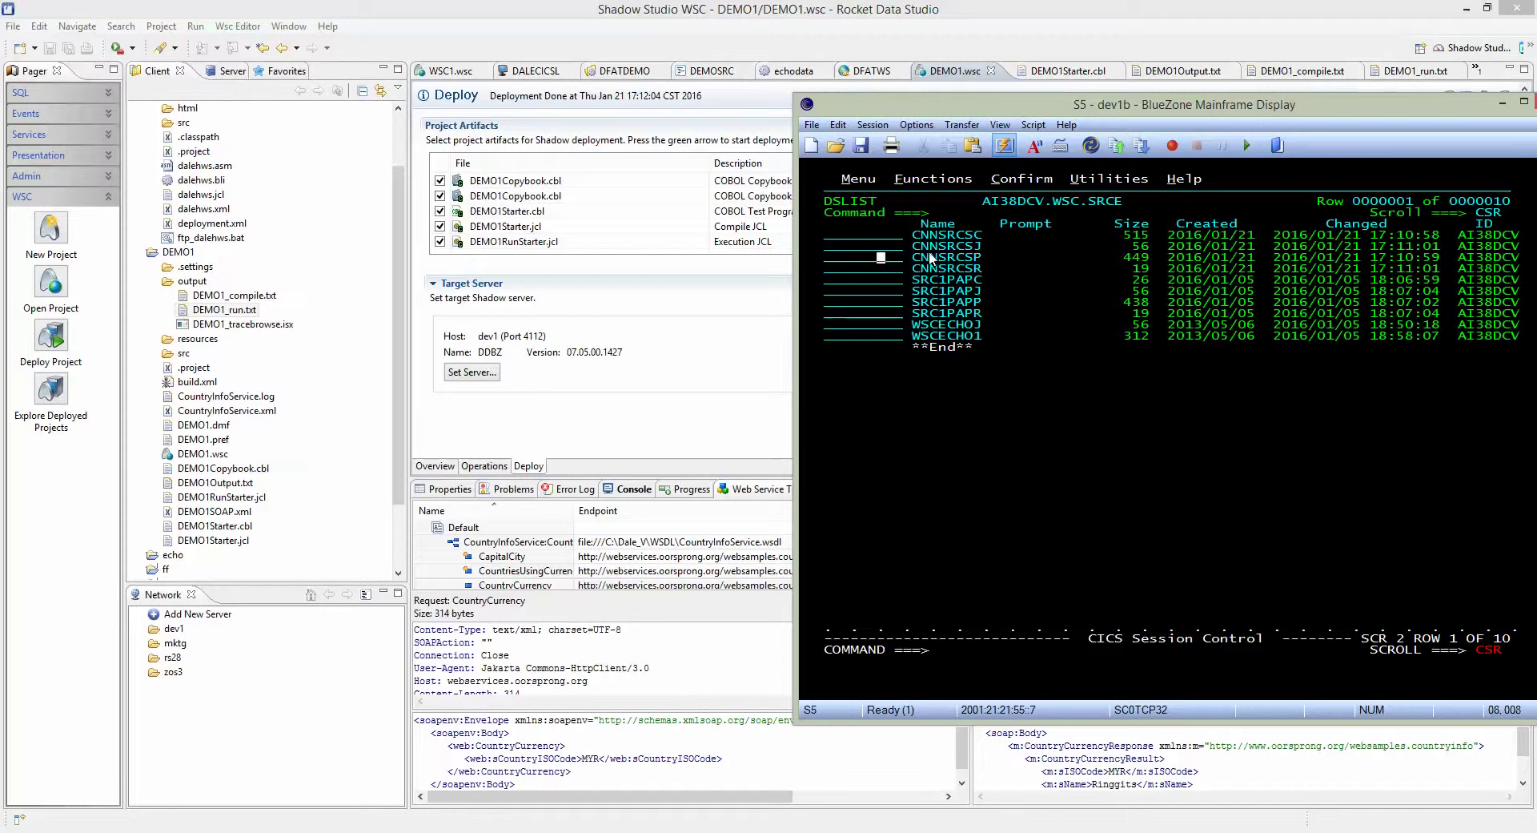
click(977, 258)
click(977, 268)
click(845, 244)
key(Return)
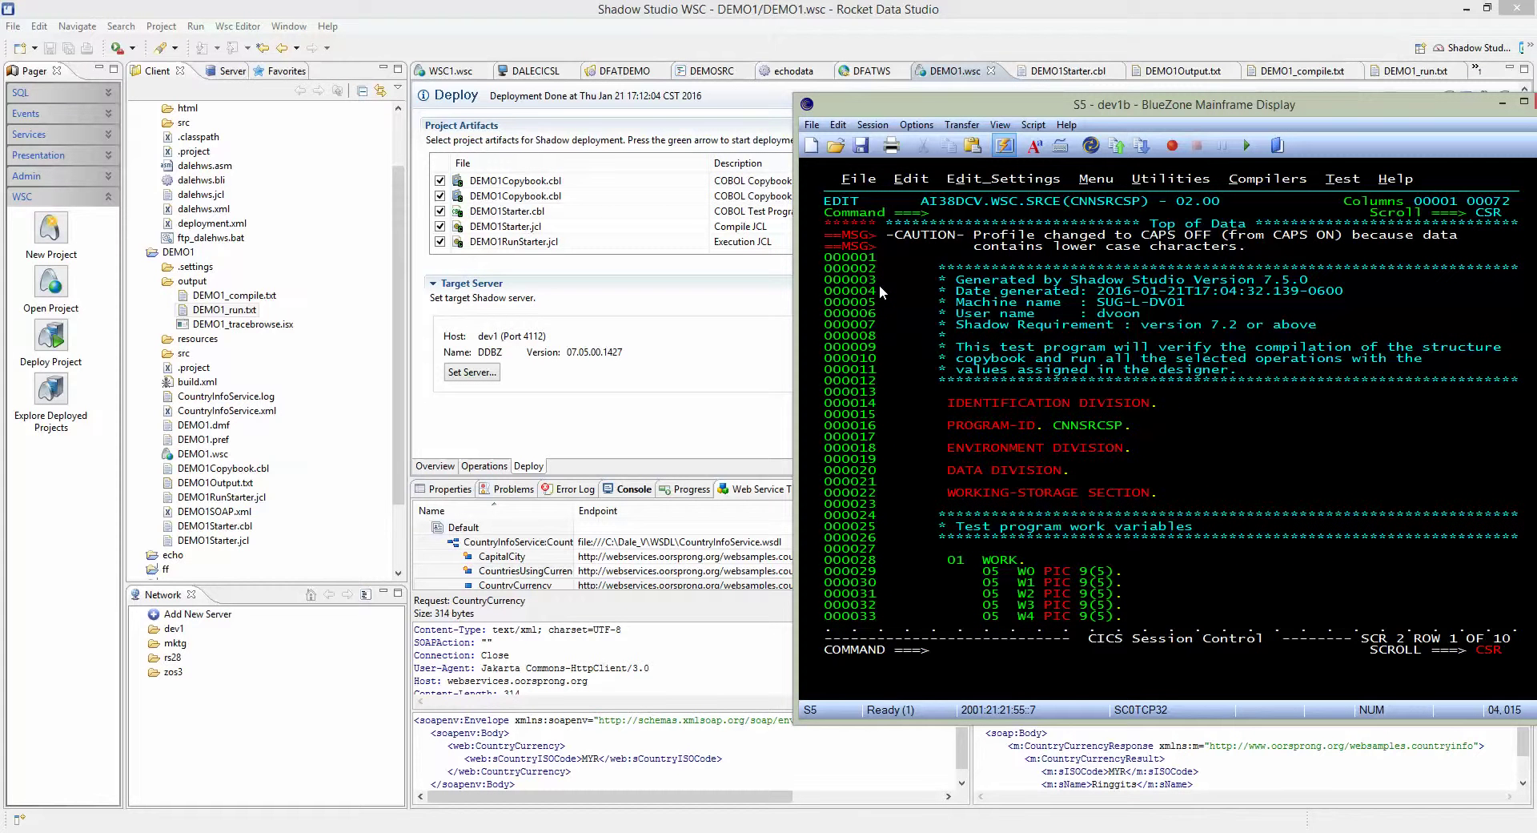
Step: In the BIN-COUNTRYCURRENCY paragraph of CNNSRCSP, set the value moved to SCOUNTRYISOCODE-IN-001 to 'MYR'
key(F8)
key(F8)
key(F8)
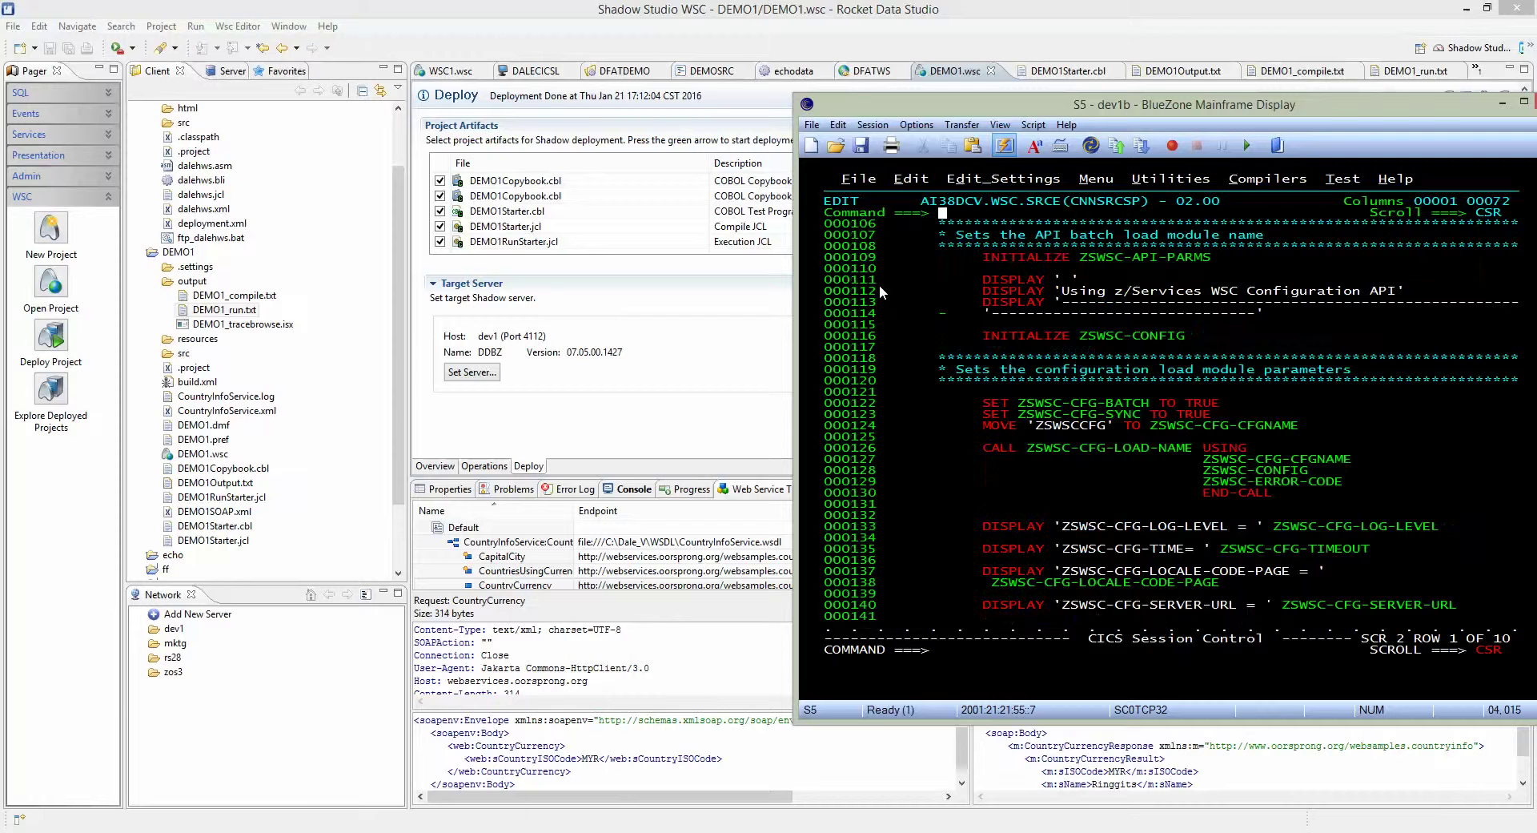
key(F8)
key(F8)
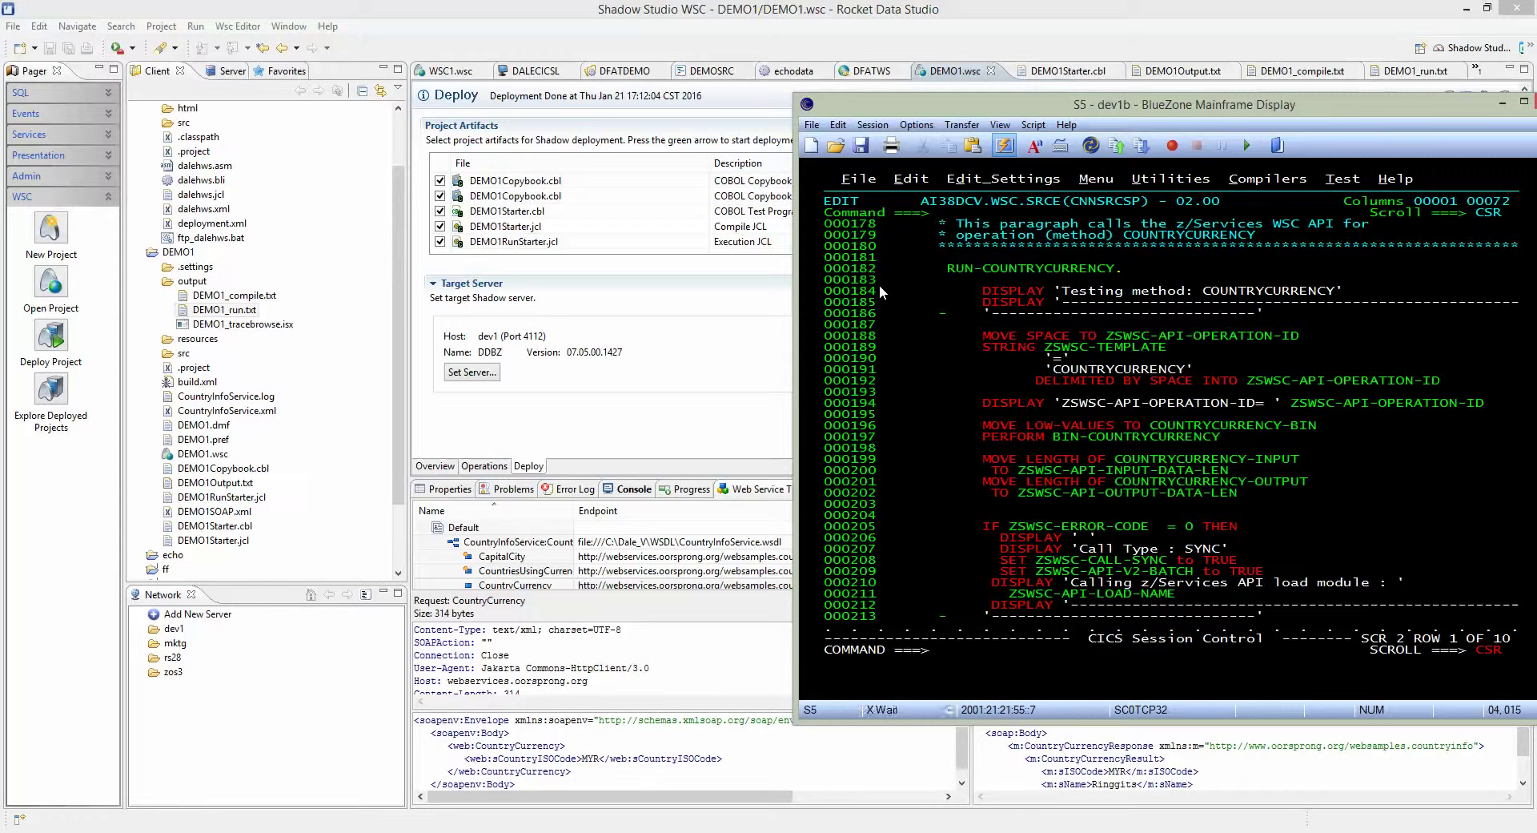
key(F8)
key(F8)
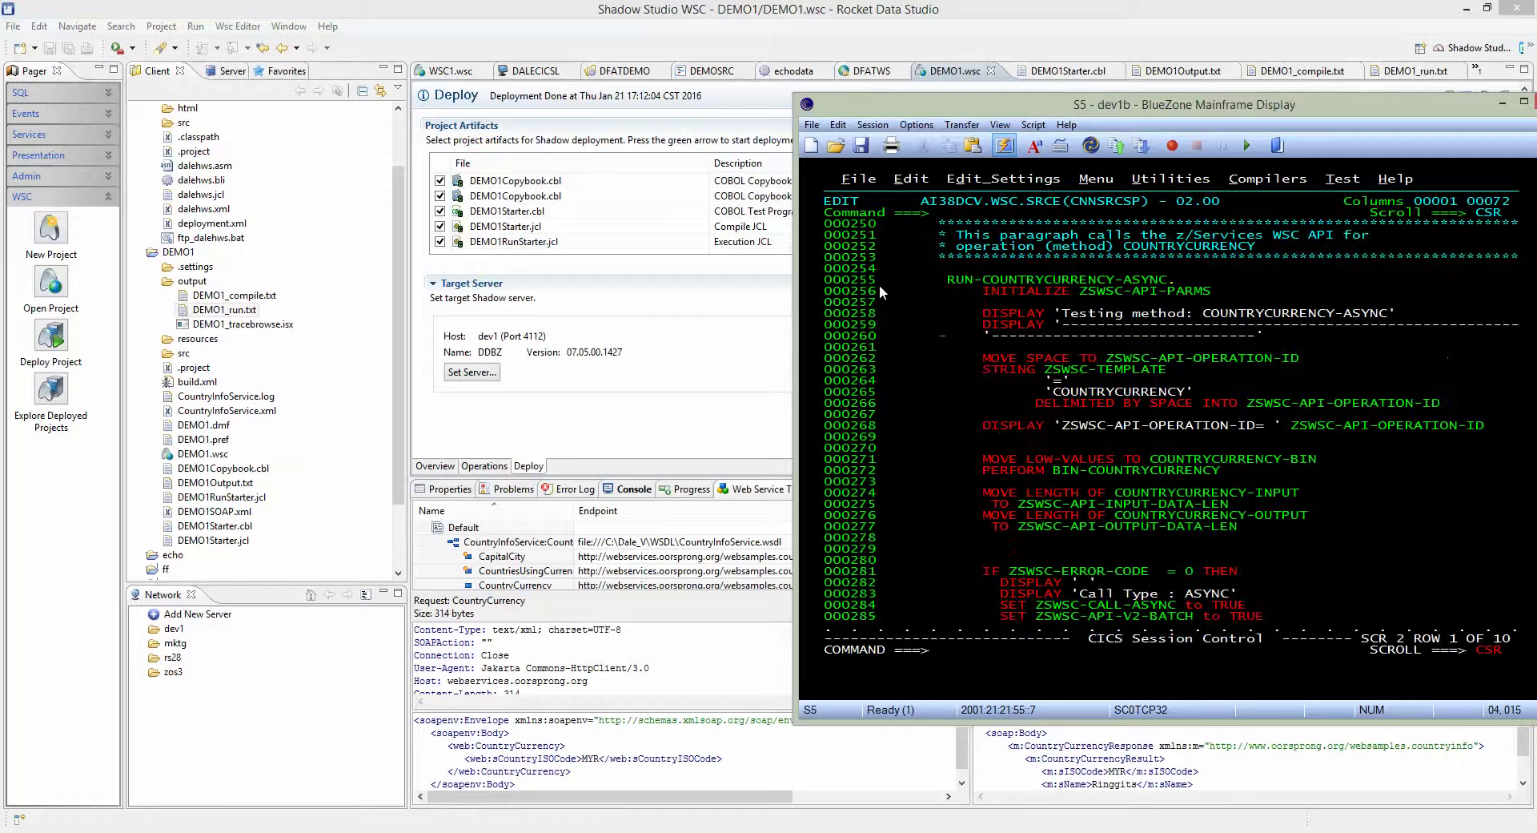
key(F8)
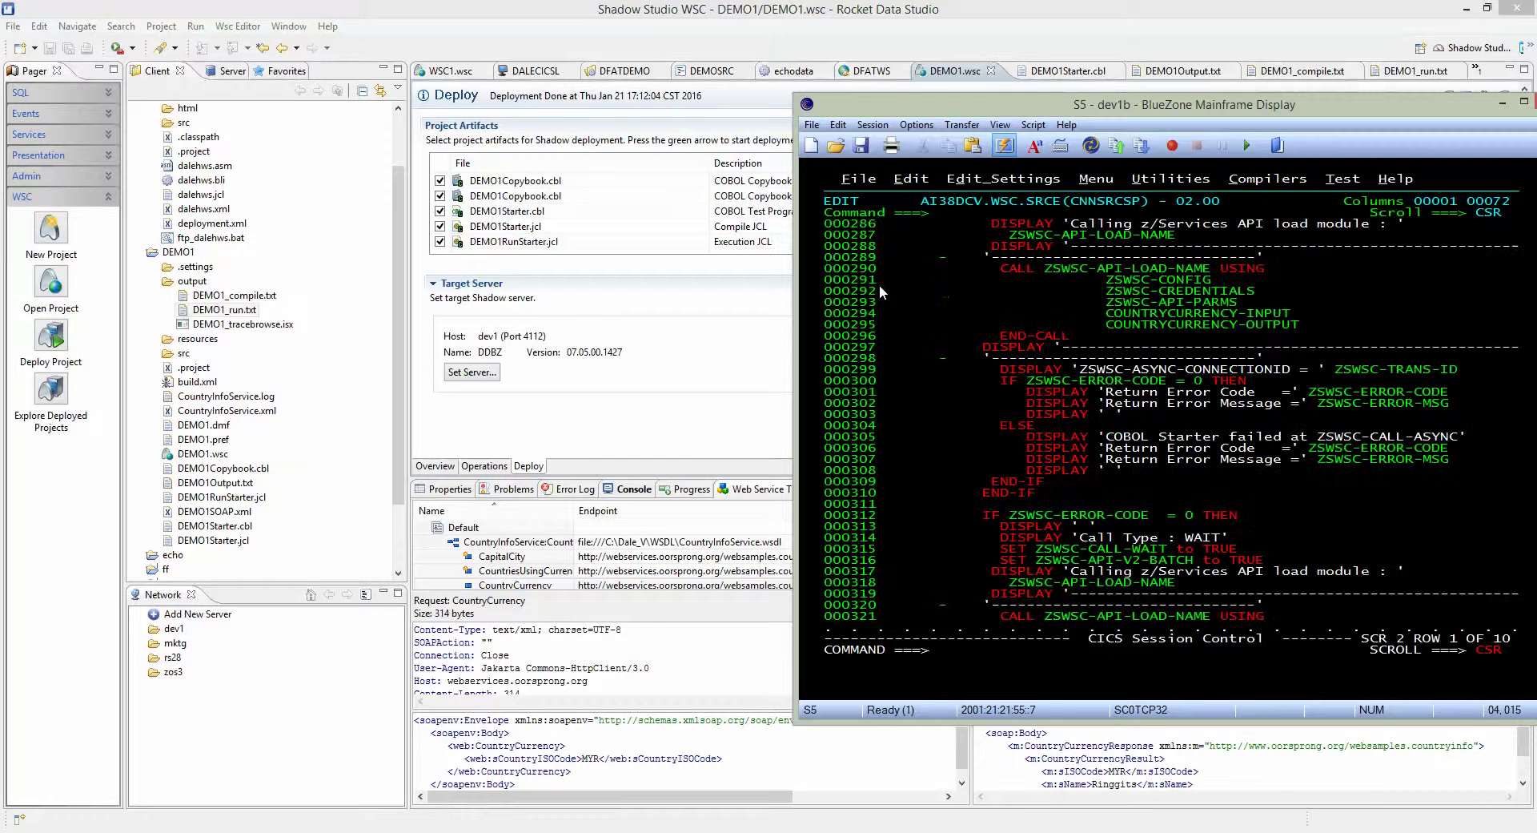
key(F8)
key(F8)
key(F8)
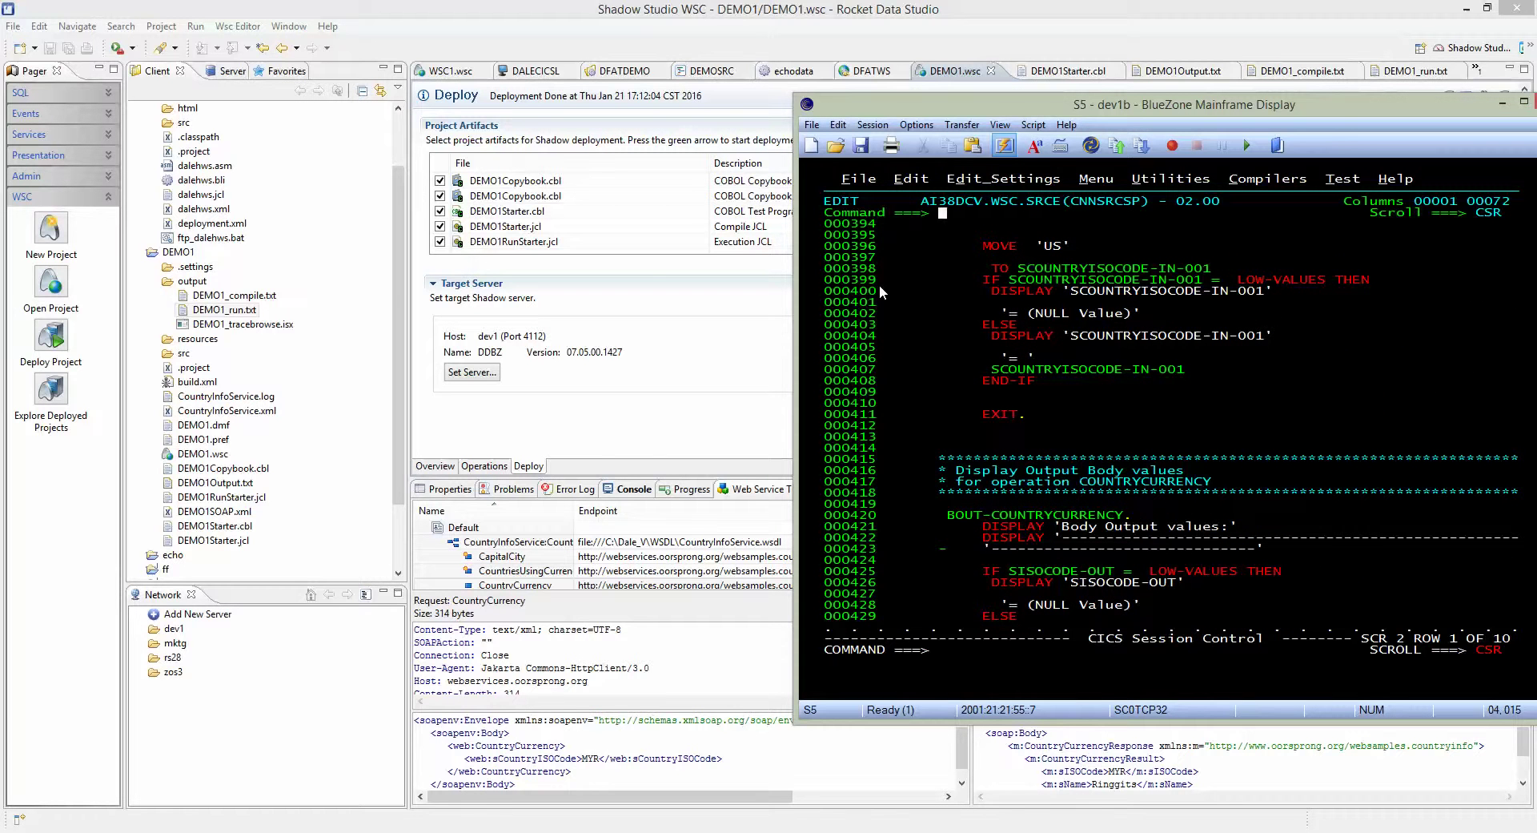
scroll(879, 285, up, 2)
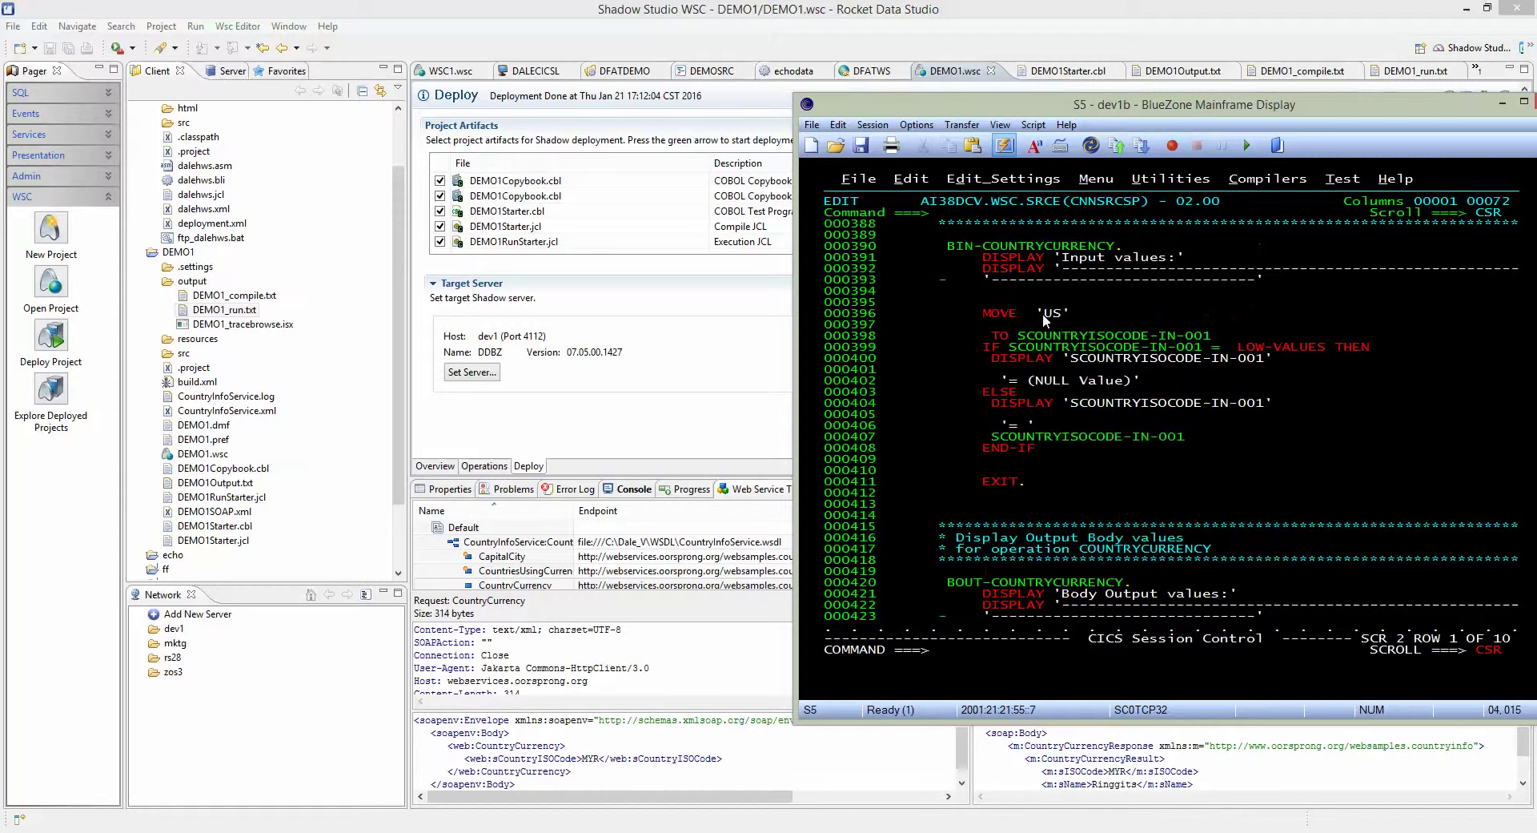
drag(1037, 337, 1091, 336)
click(1152, 362)
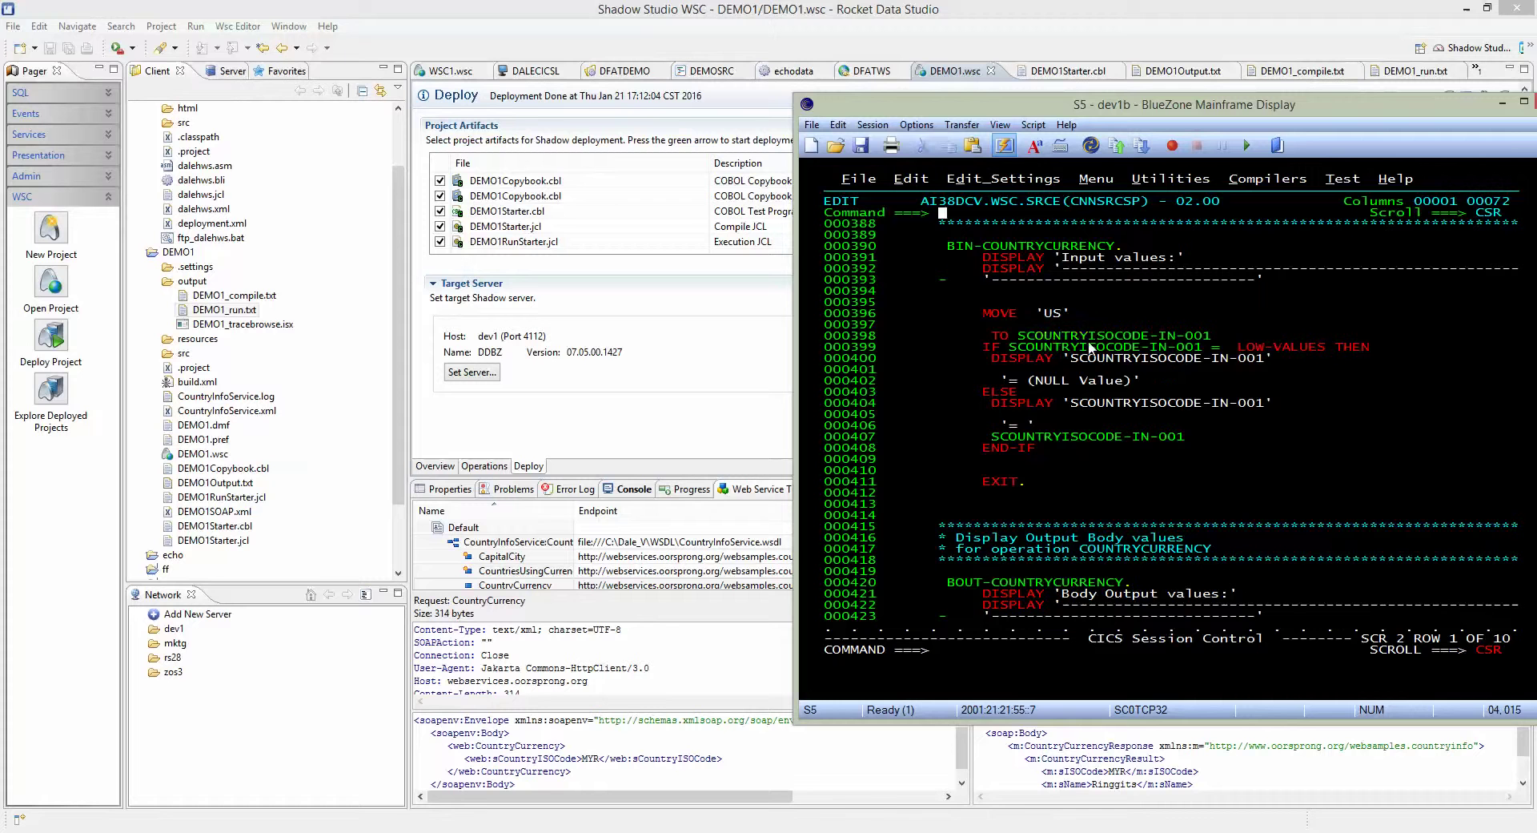
click(1046, 314)
text(MYR')
Step: Save member CNNSRCSP and return to the AI38DCV.WSC.SRCE member list
key(Home)
text(save)
key(Return)
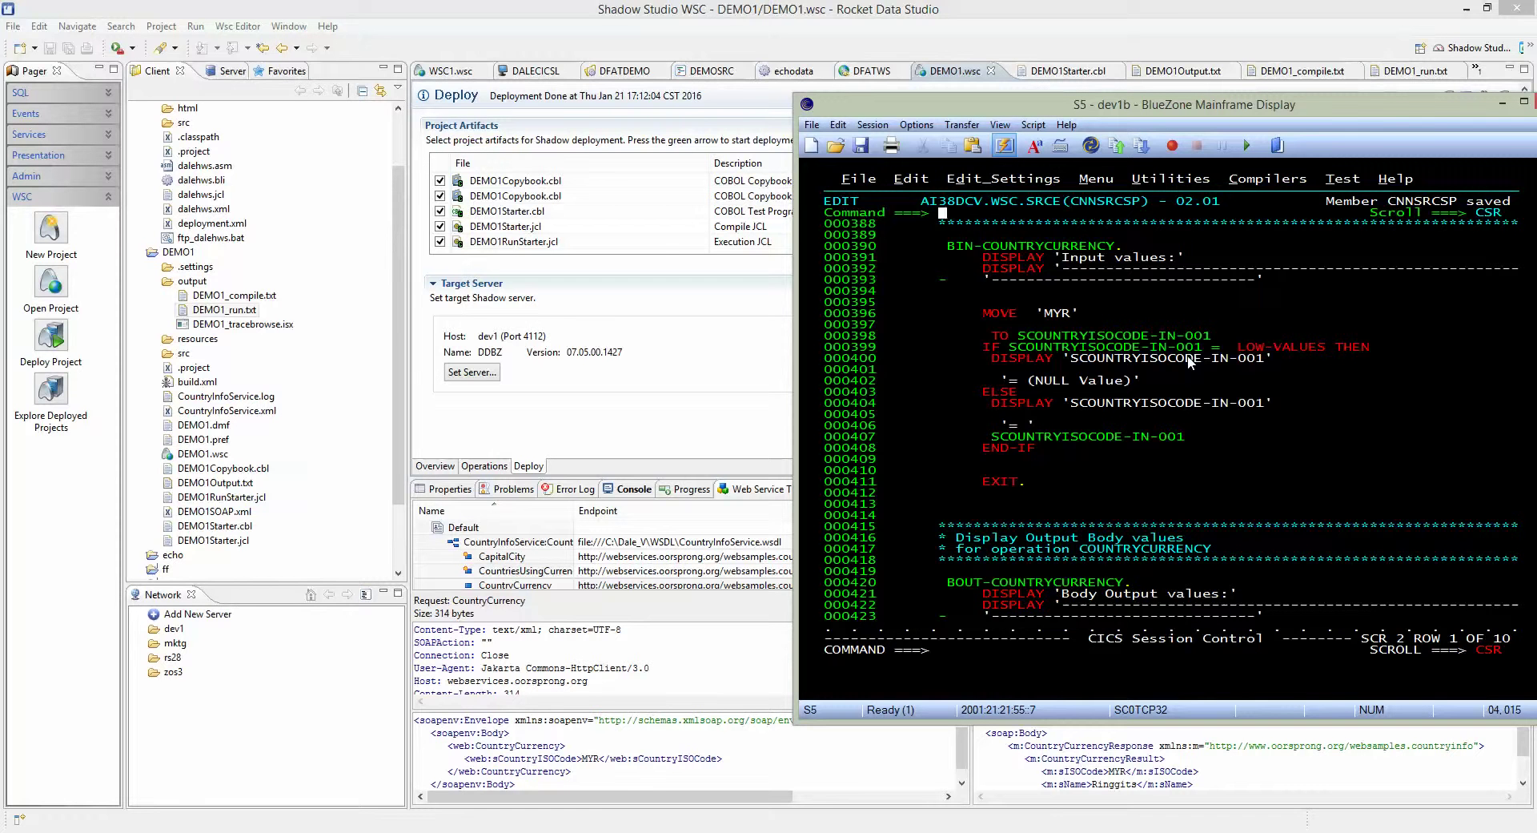
key(F3)
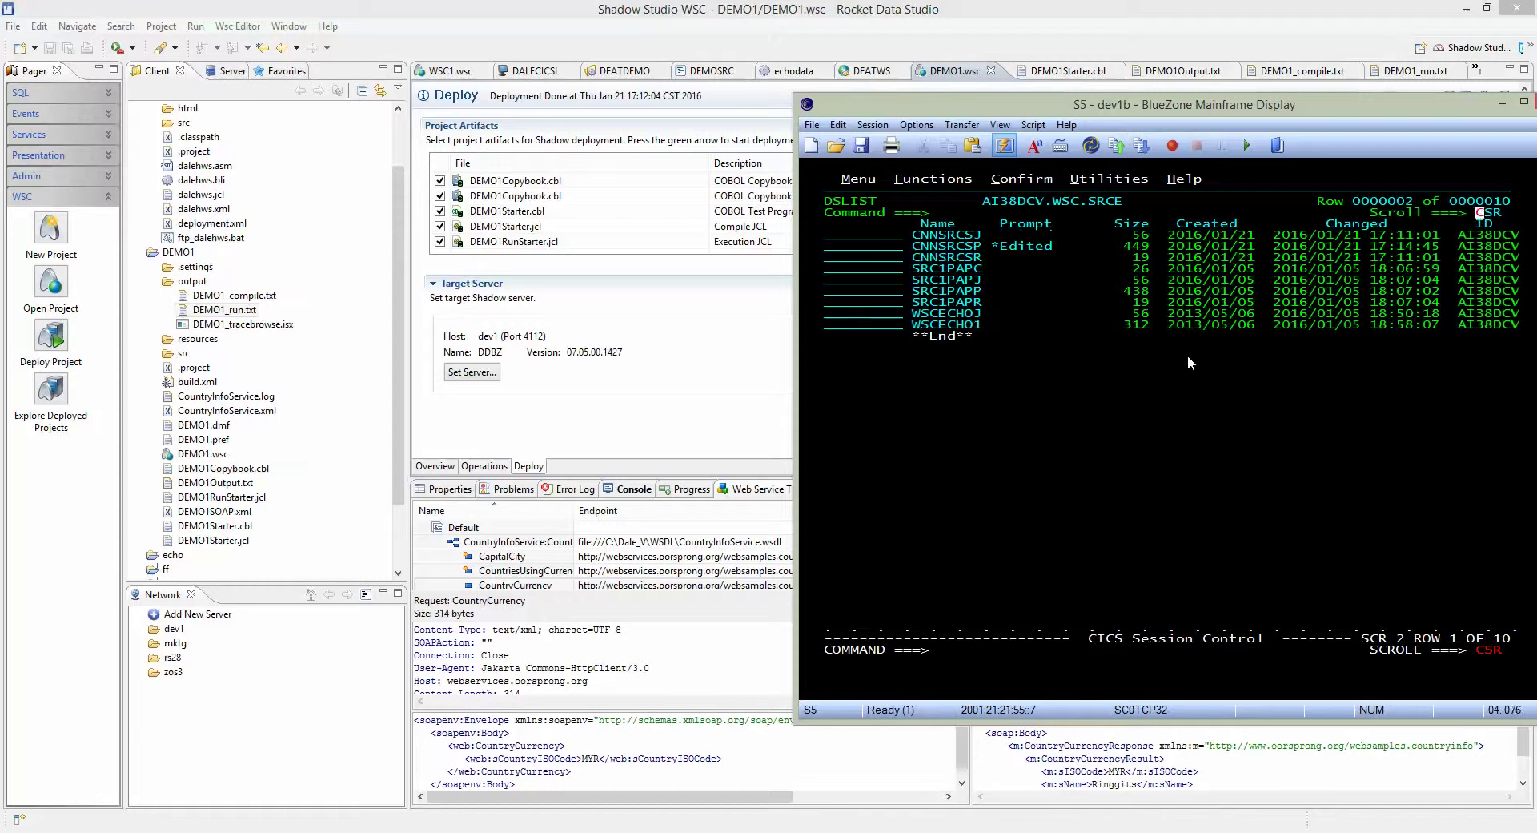
Step: Submit the compile JCL member CNNSRCSJ and return to the member list once the job has ended
text(sub)
key(Return)
key(Return)
key(Return)
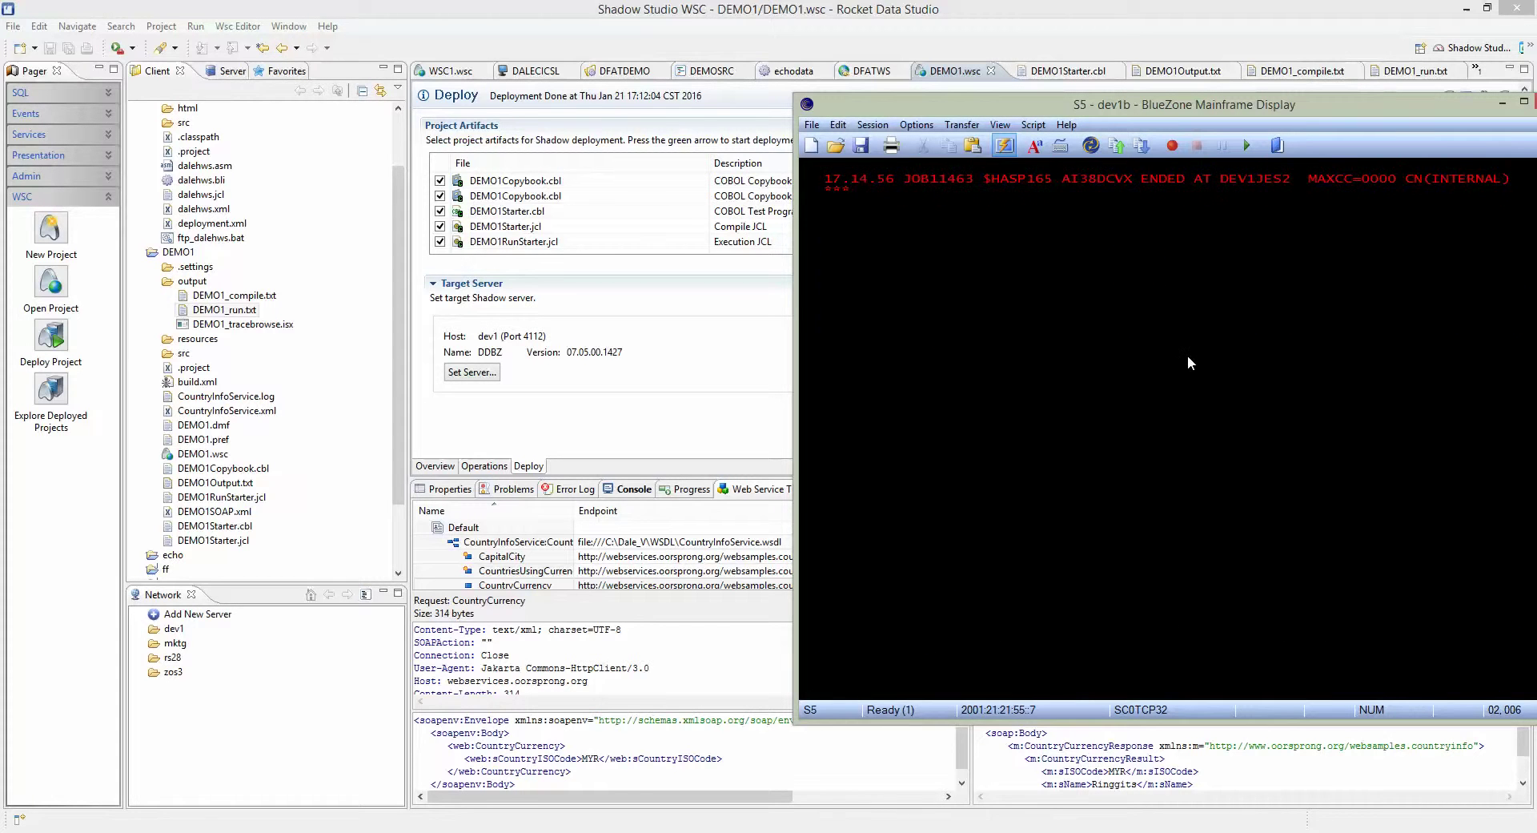
key(Return)
Step: Submit the execution JCL member CNNSRCSR and return to the member list once the job has ended
key(Tab)
key(Tab)
key(Tab)
key(Tab)
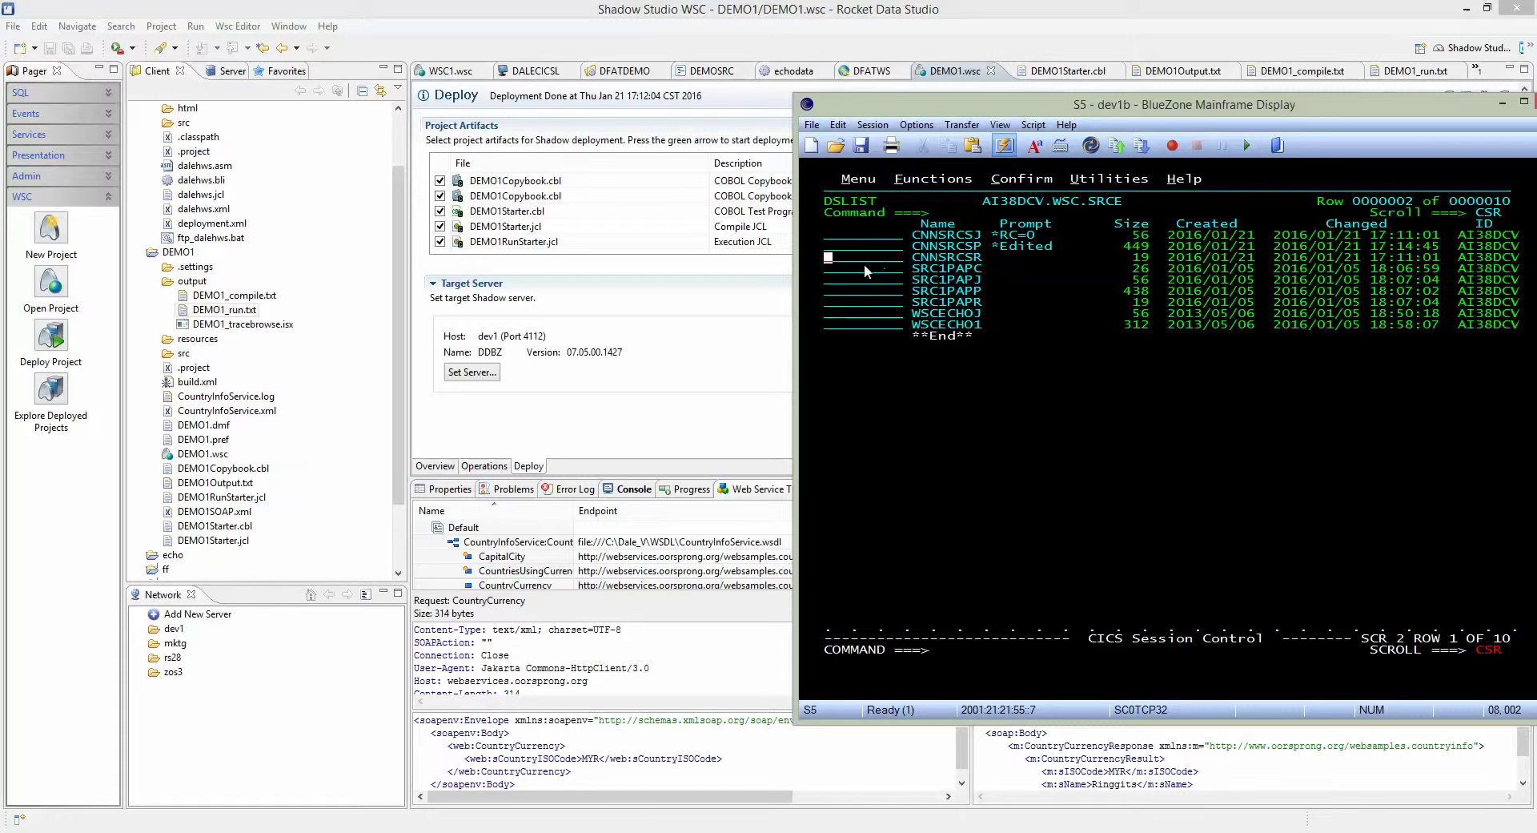
text(sub)
key(Return)
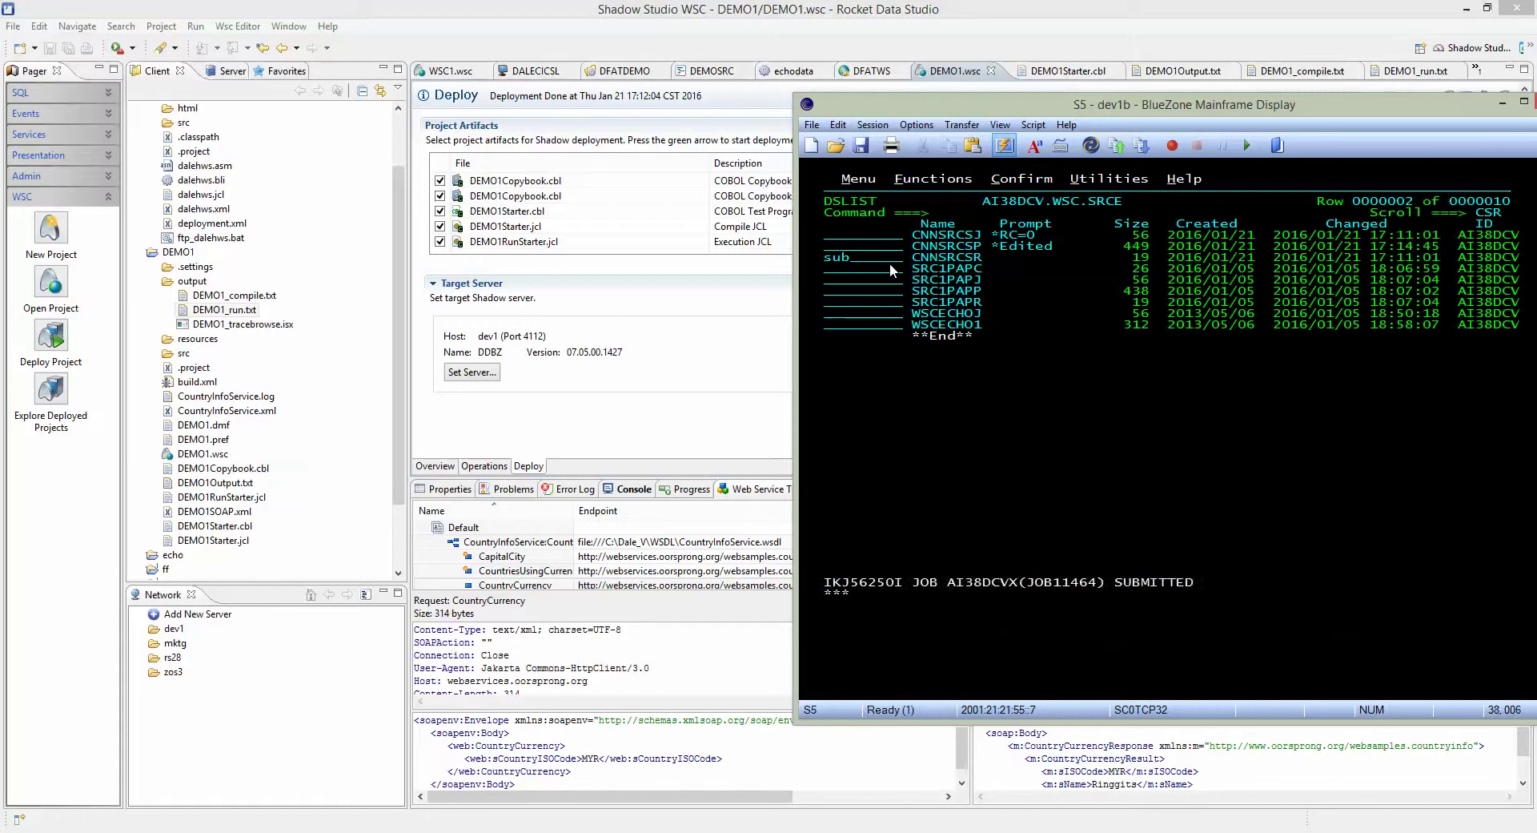
key(Return)
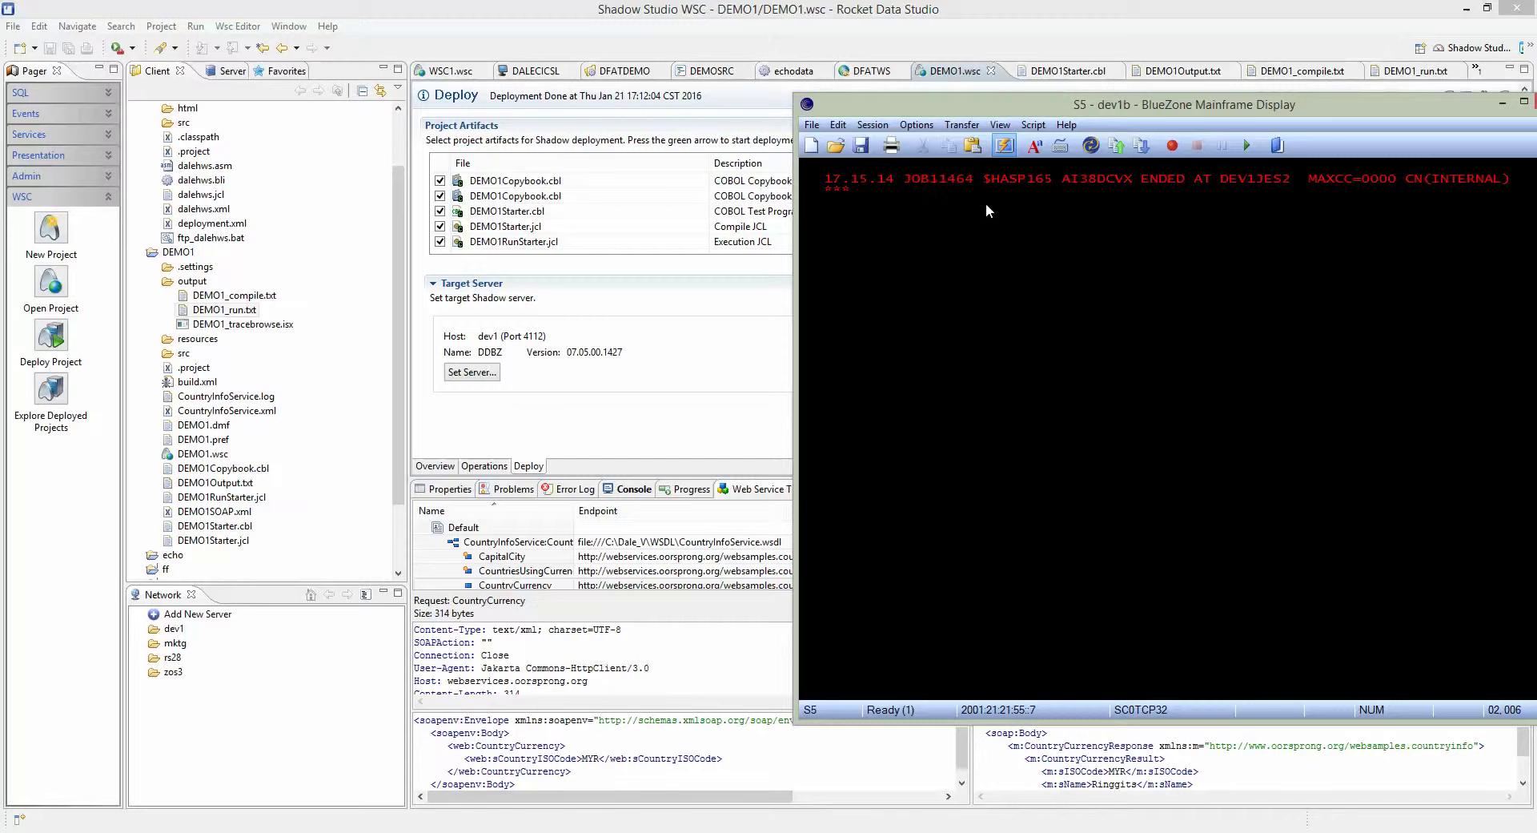
key(Return)
Step: Go to the SDSF status display with =s;st and filter the jobs by the prefix ai38dcv*
text(=s;st)
key(Return)
text(pre ai38dcv*)
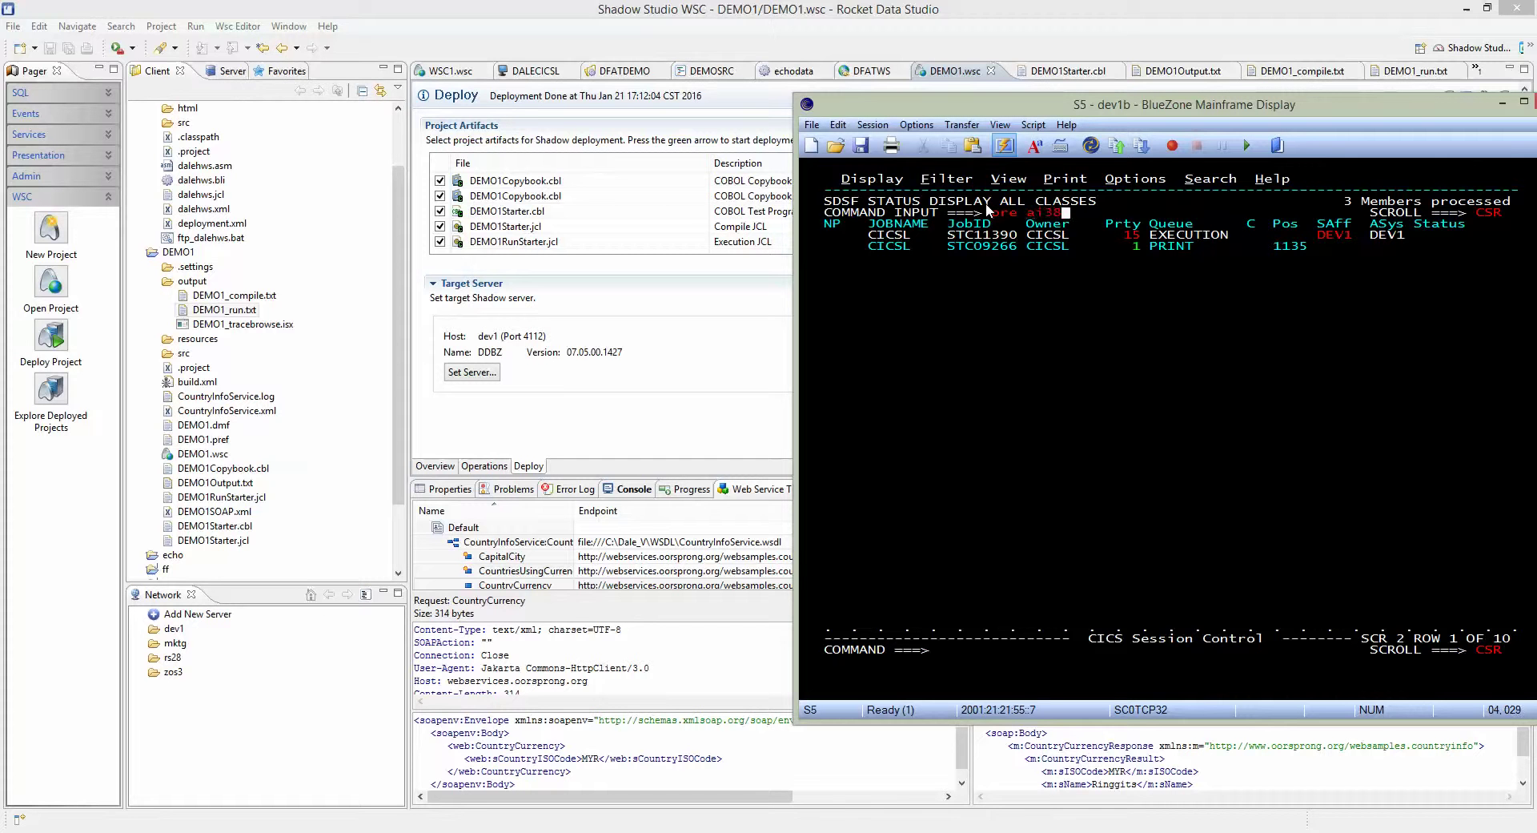
key(Return)
Step: Open the output of the most recent AI38DCVX job, JOB11464, from the status list
key(Tab)
key(Tab)
key(Tab)
key(Tab)
key(Tab)
key(Tab)
key(Tab)
key(Tab)
key(Tab)
key(Tab)
key(Tab)
key(Tab)
key(Tab)
key(Tab)
key(Tab)
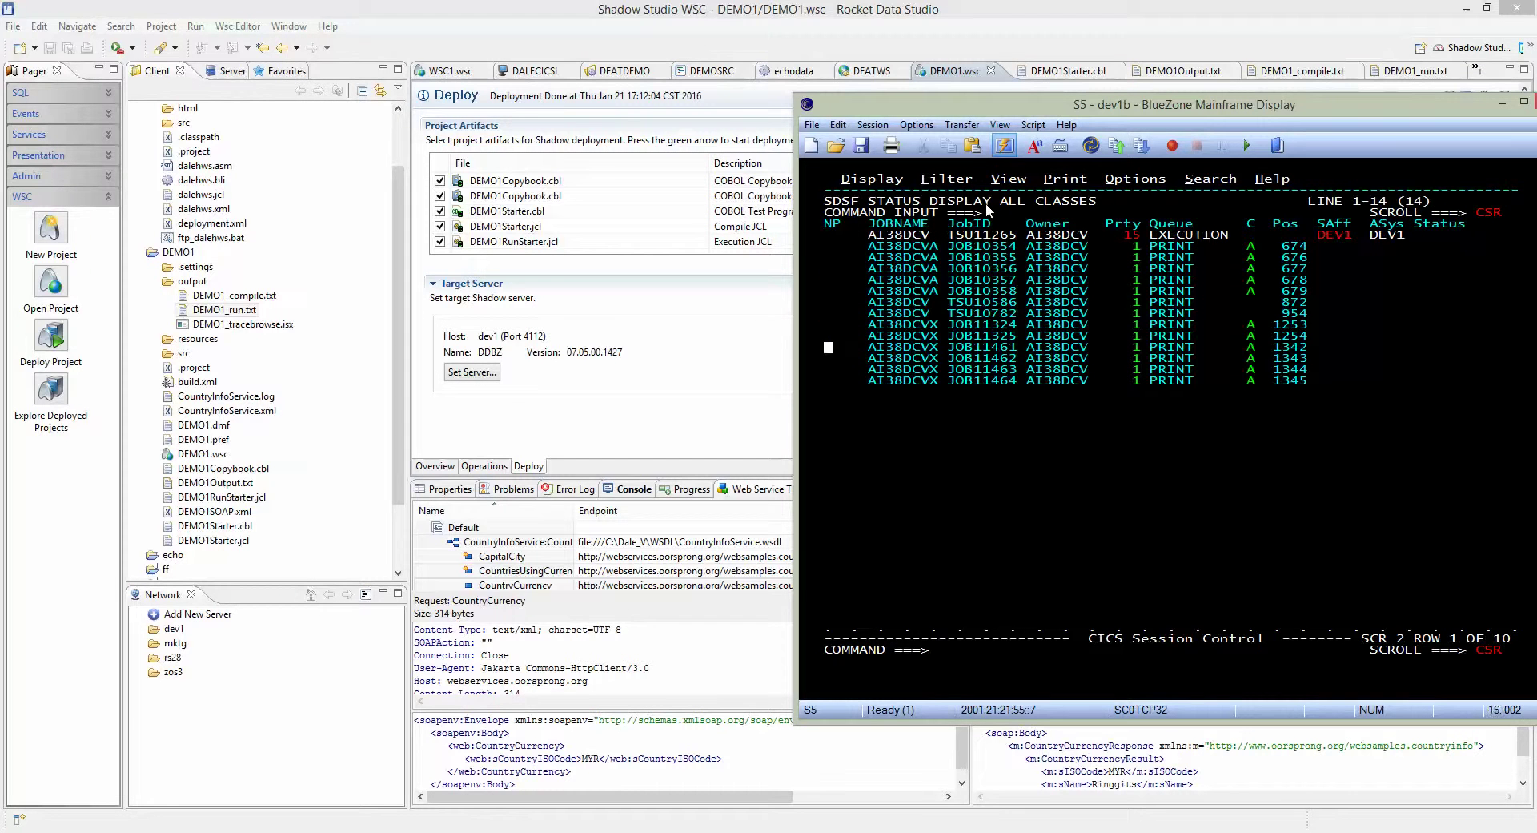
text(s)
key(Return)
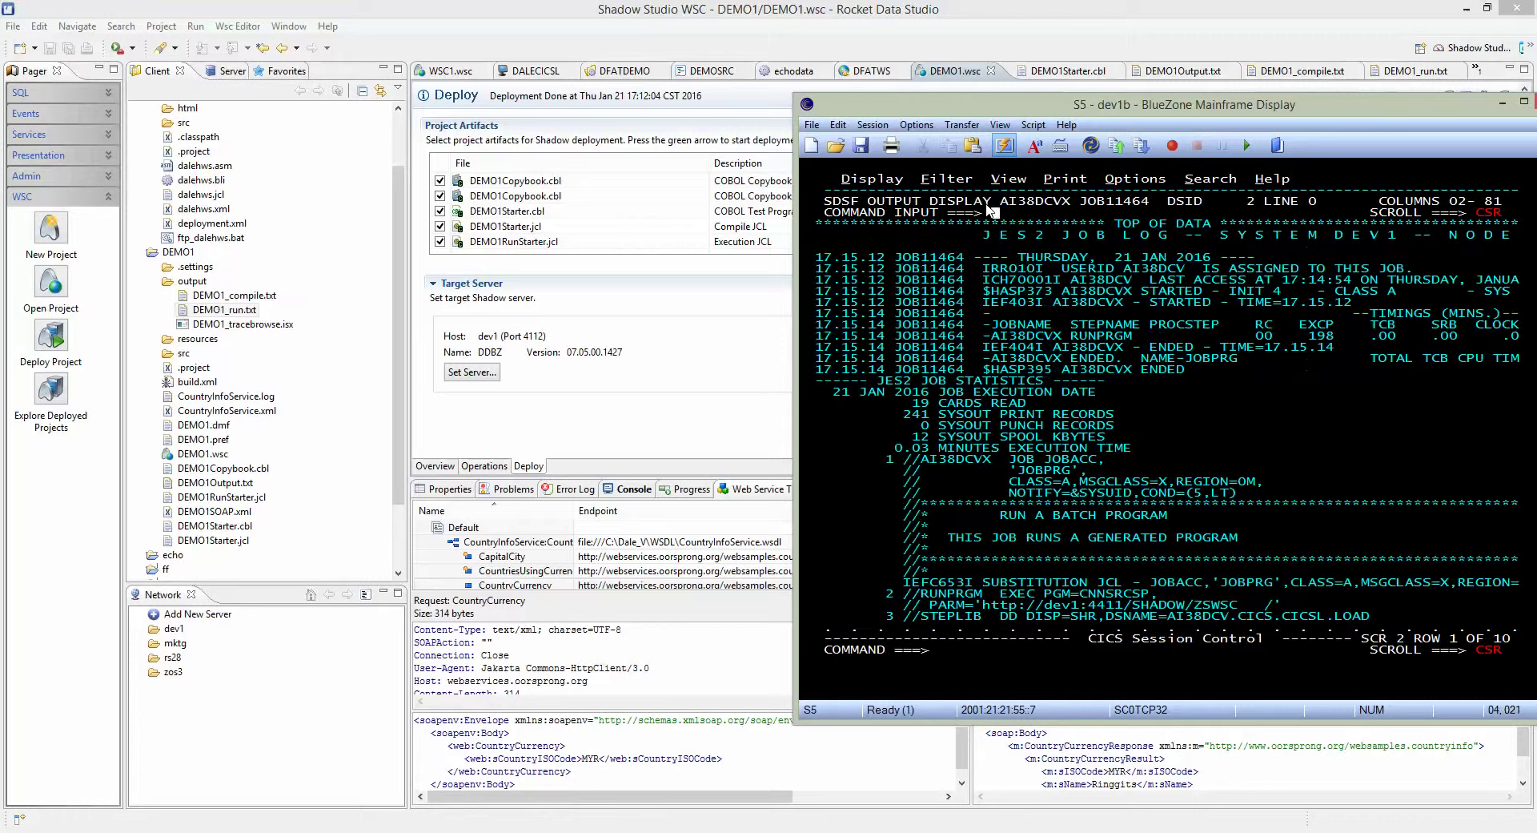
Step: Examine the job output through to its end, checking the SCOUNTRYISOCODE-IN-001 input value, the return code and the body output values
key(F8)
key(F8)
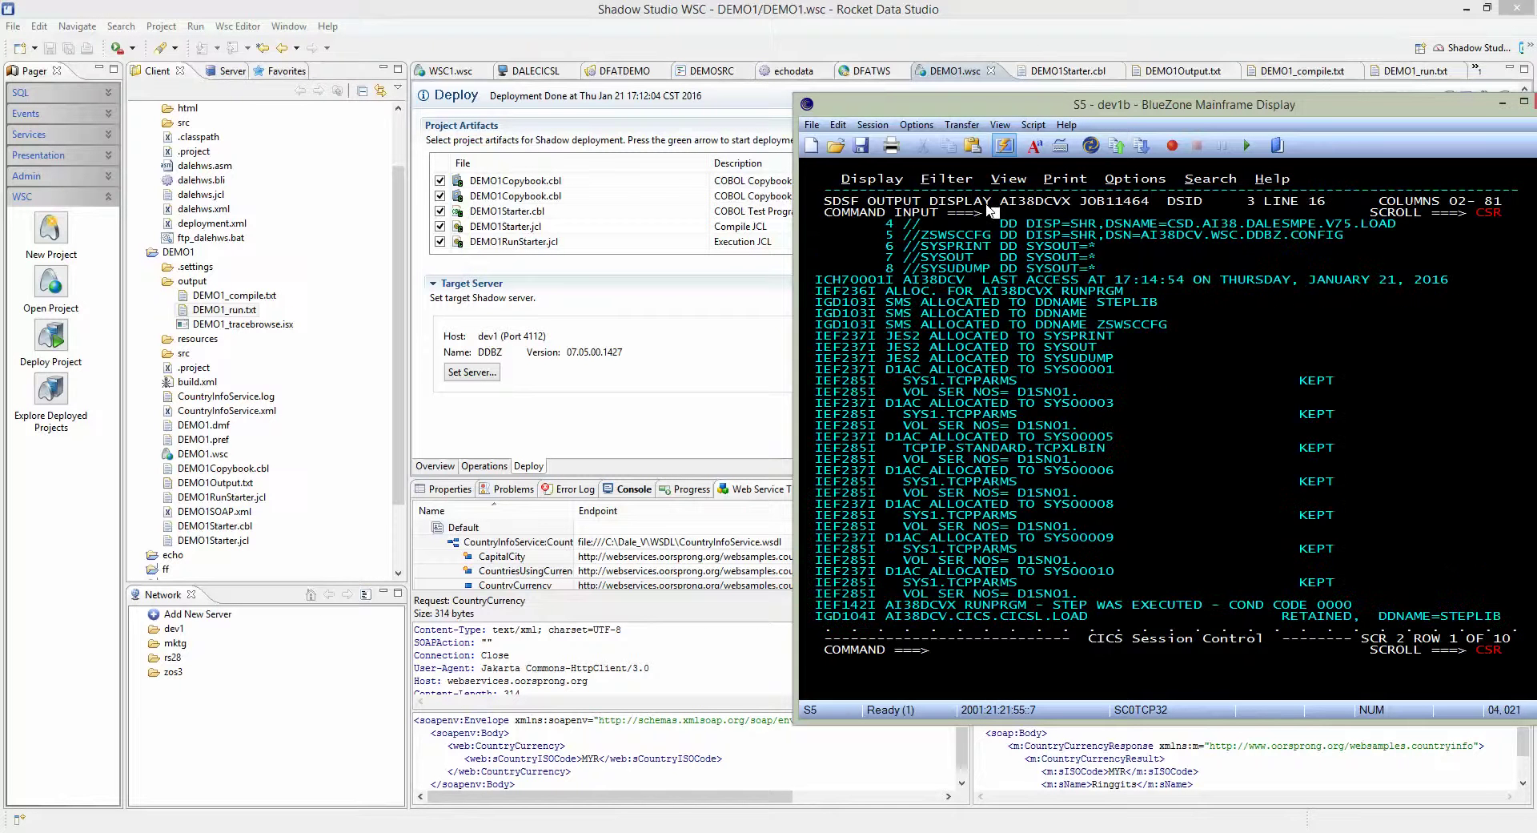
key(F8)
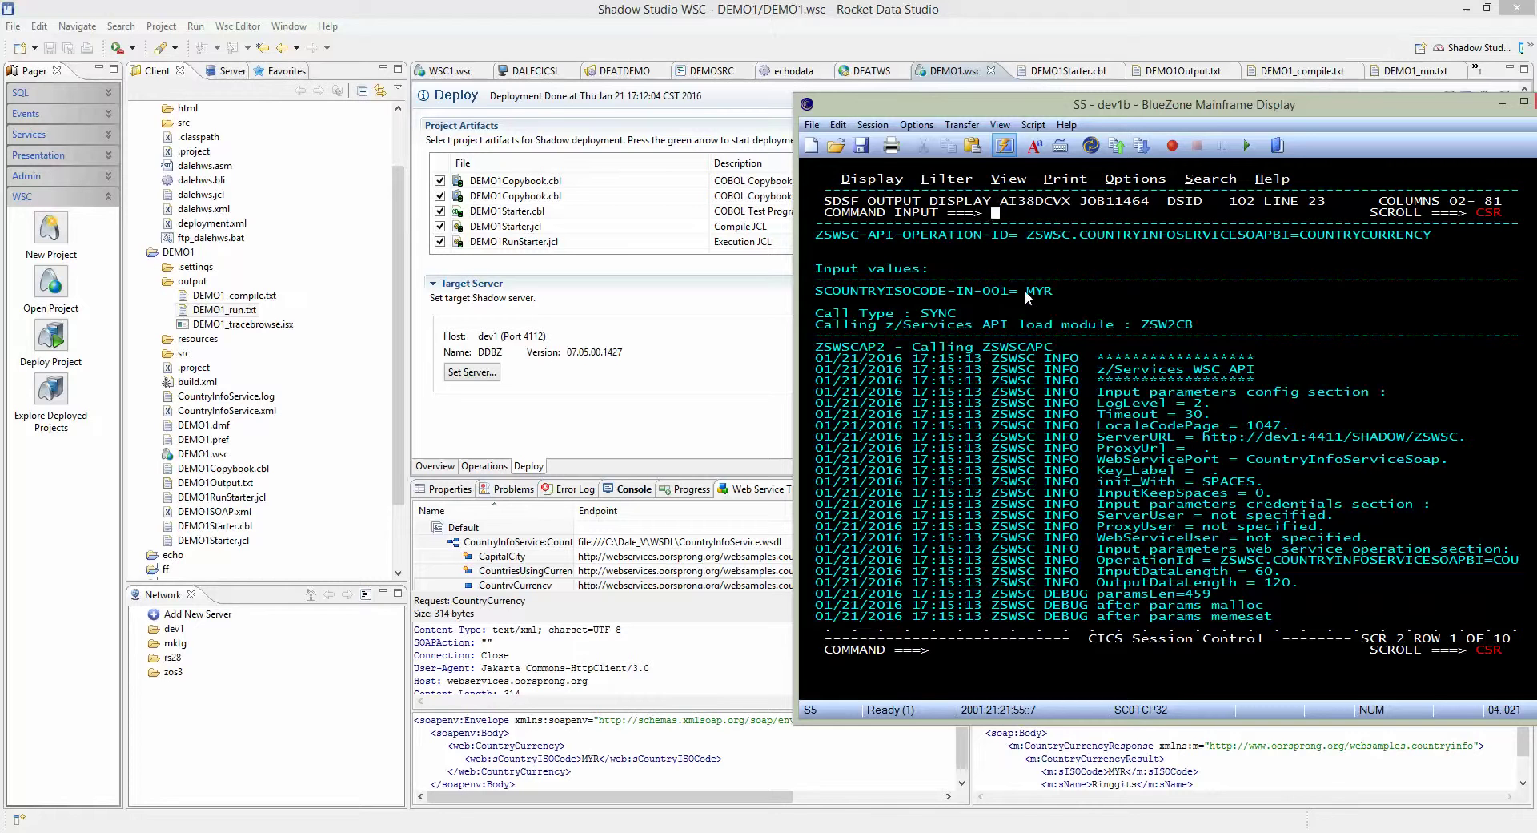
drag(1025, 290, 1058, 302)
key(ctrl+c)
key(F8)
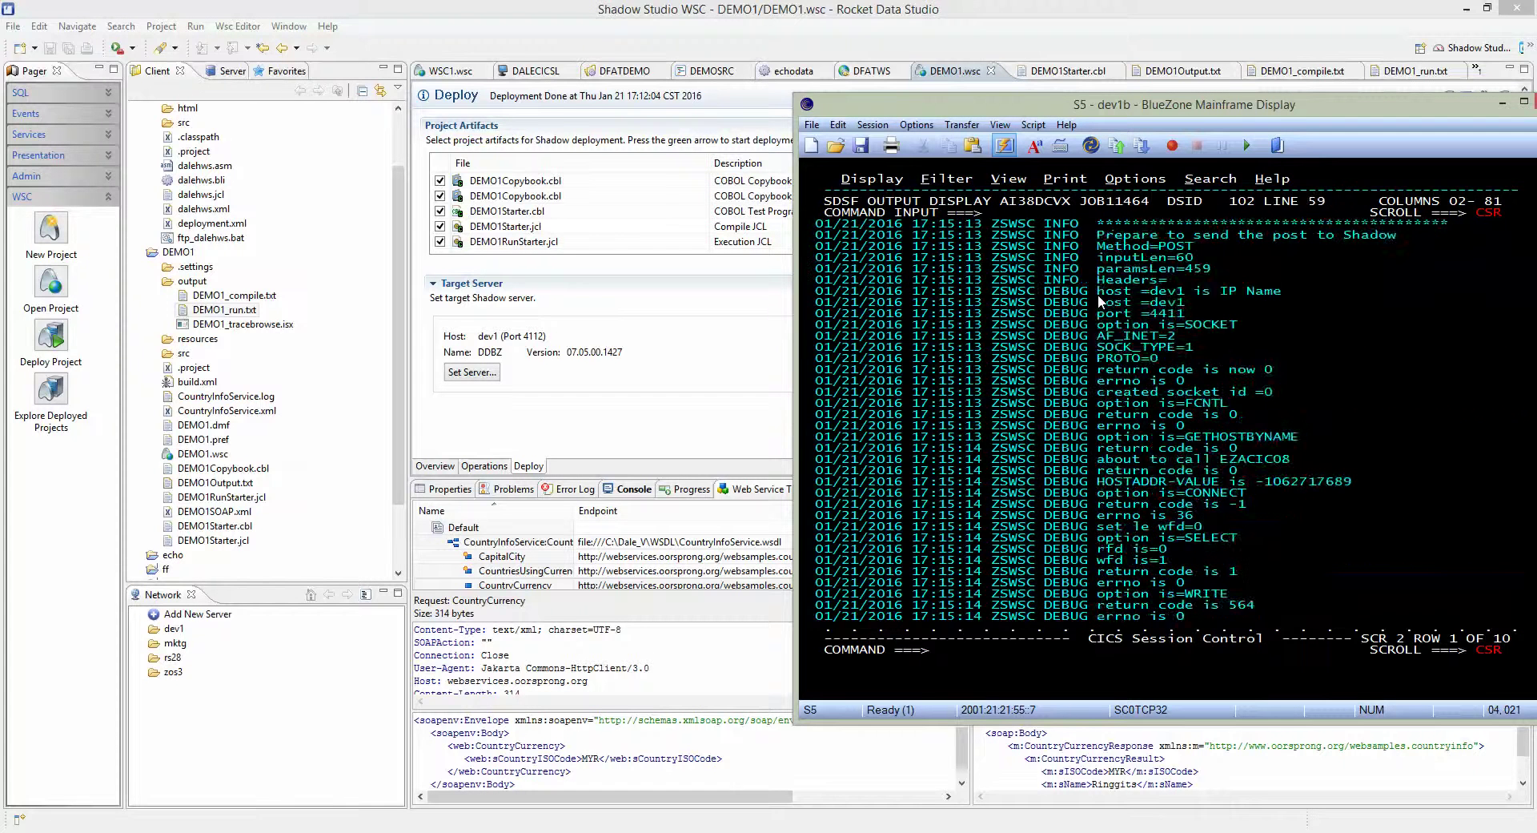
key(F8)
key(F8)
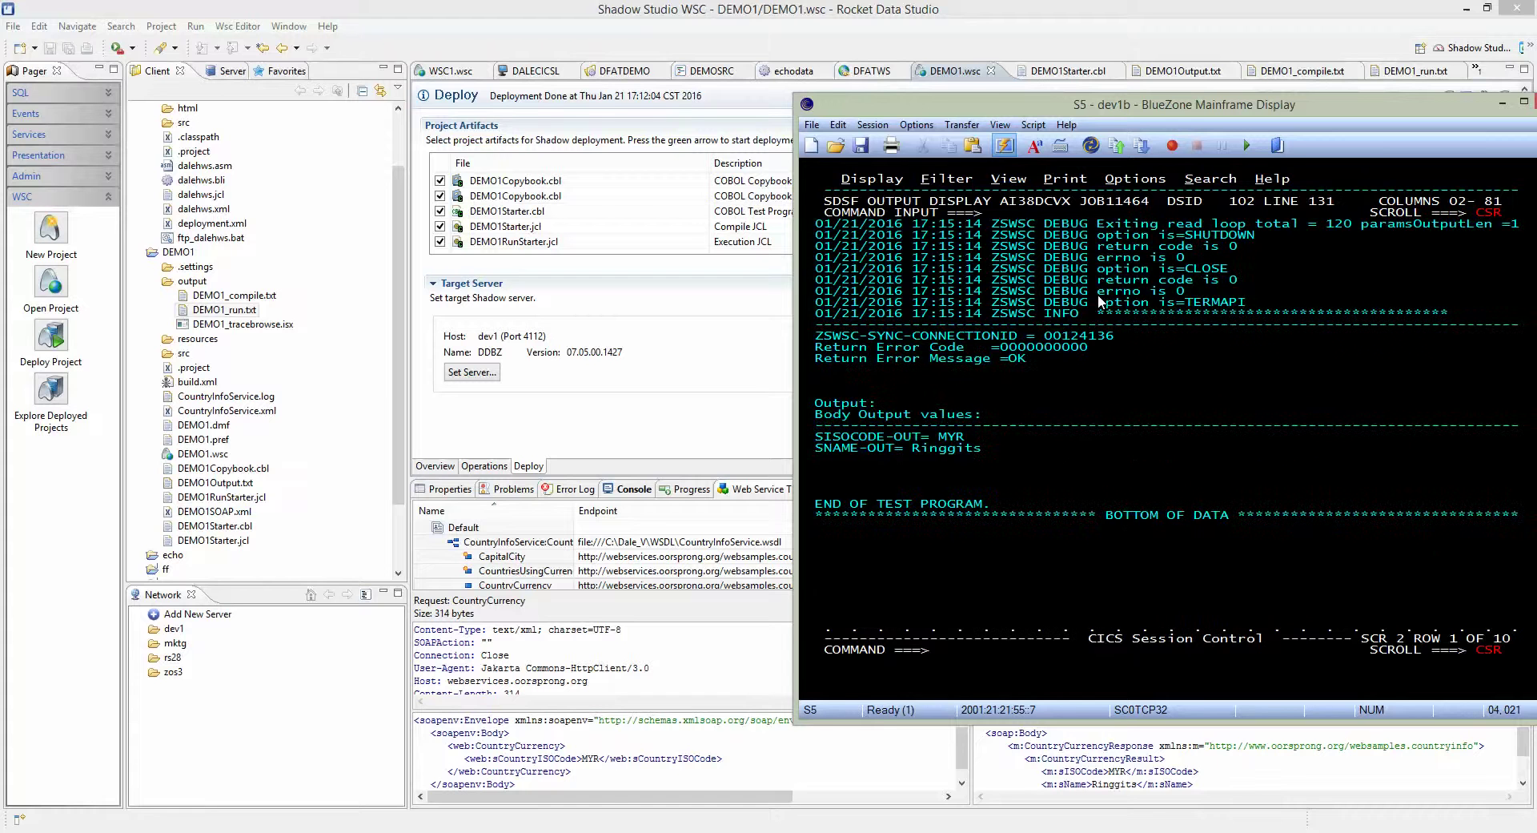
drag(915, 445, 1058, 467)
click(1038, 461)
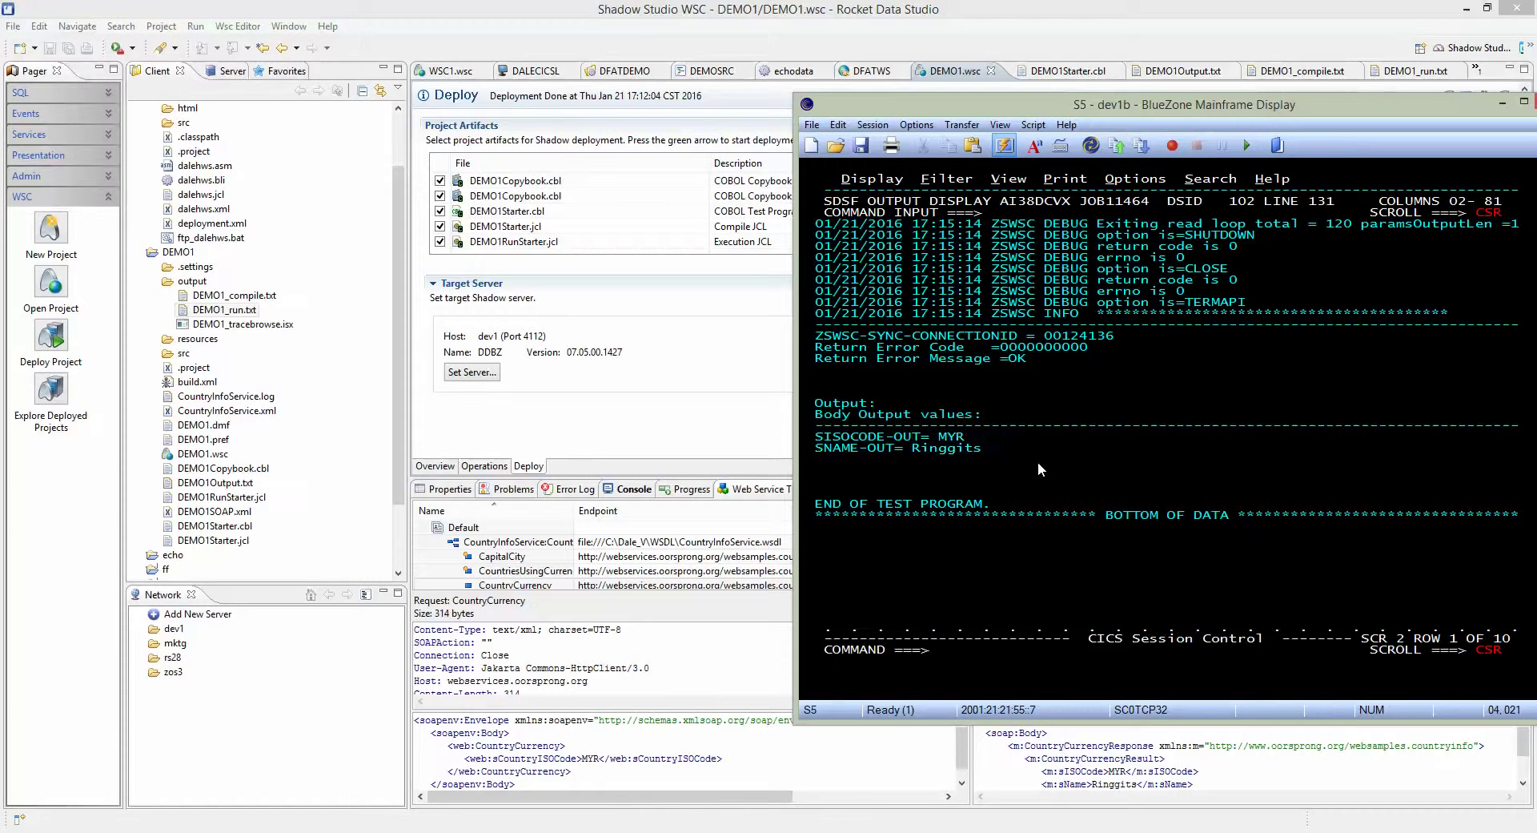